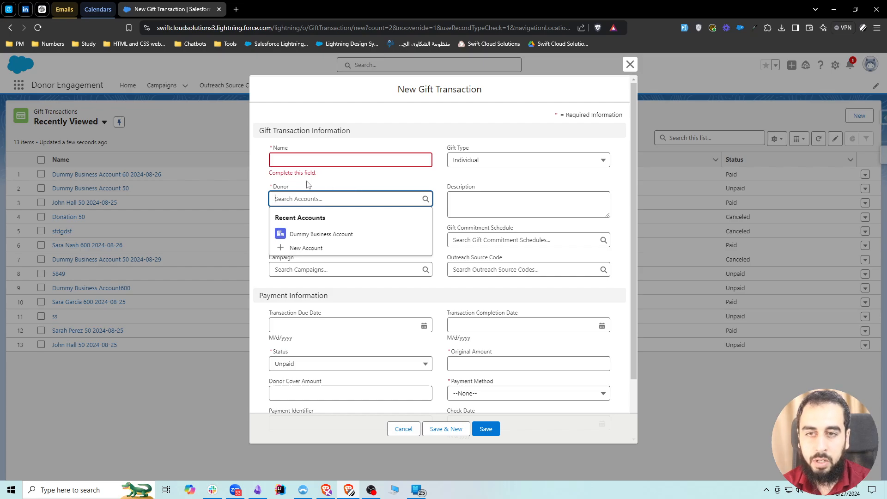
{"action": "left_click", "coordinate": [351, 183]}
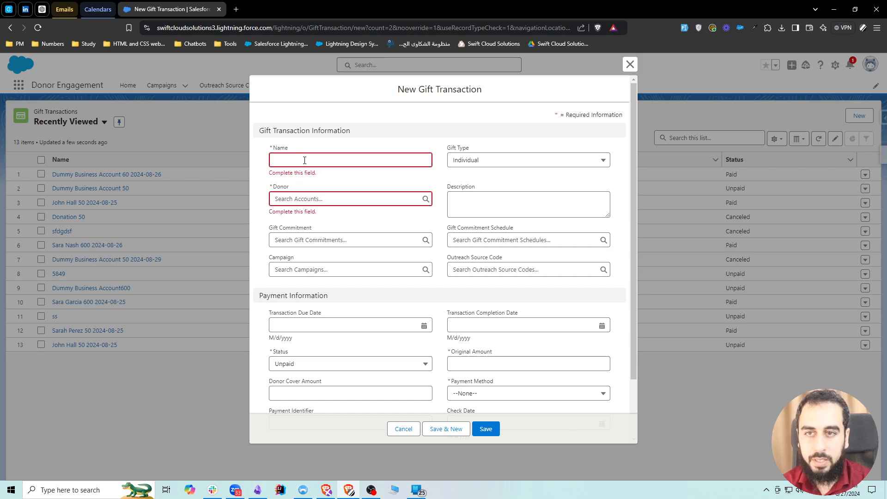
{"action": "scroll", "coordinate": [342, 231], "scroll_direction": "down", "scroll_amount": 2}
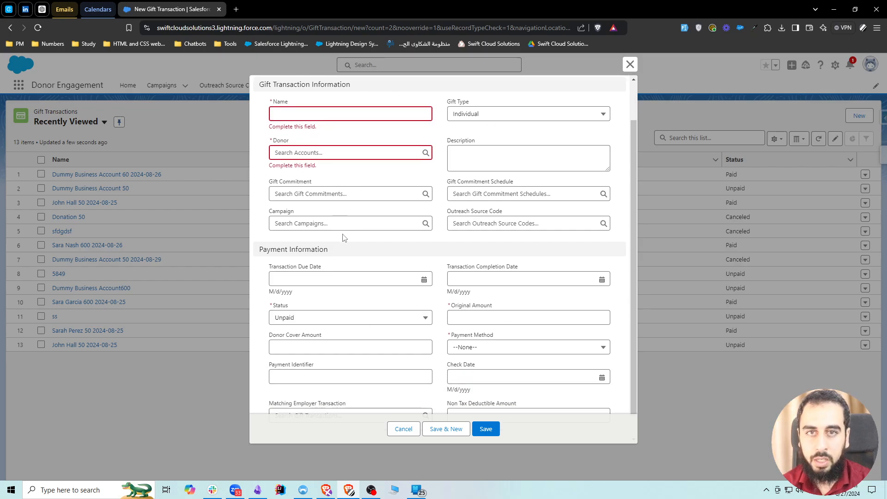
{"action": "left_click", "coordinate": [309, 296]}
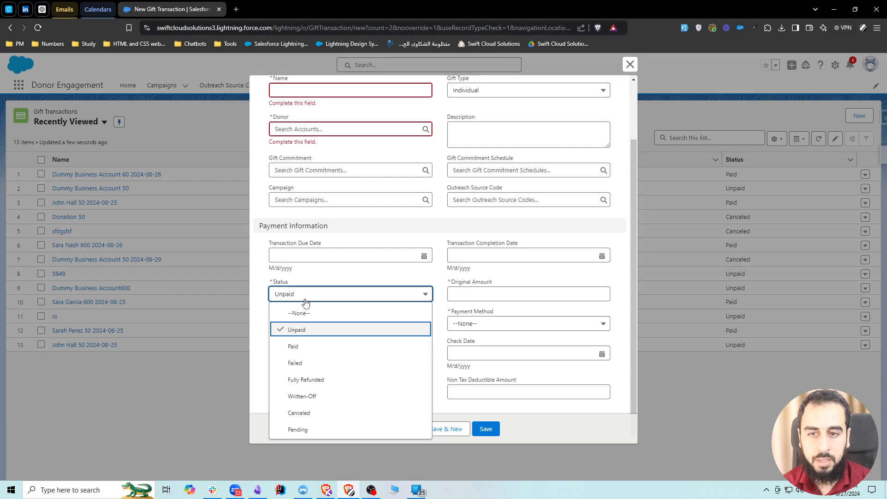
{"action": "left_click", "coordinate": [307, 346]}
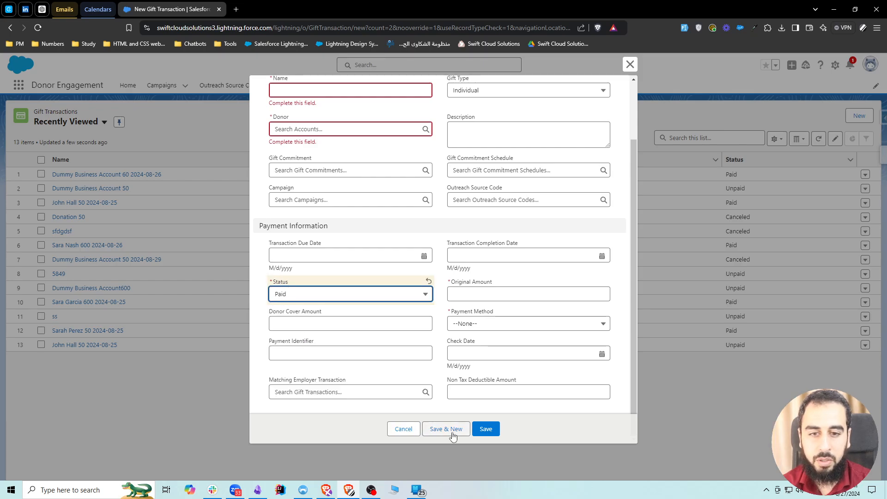
{"action": "left_click", "coordinate": [404, 429]}
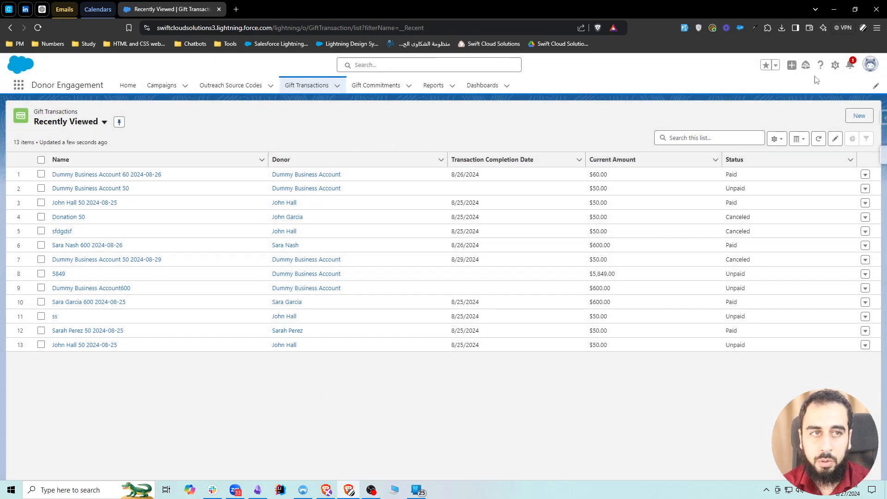
Open the Gift Transaction object's flow triggers in Setup and start a new flow from there.
{"action": "left_click", "coordinate": [837, 68]}
{"action": "left_click", "coordinate": [785, 222]}
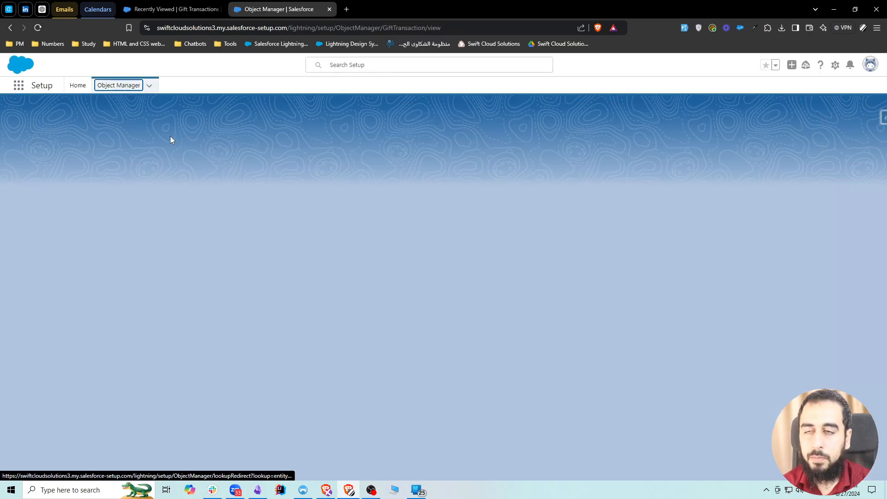
{"action": "left_click", "coordinate": [40, 401]}
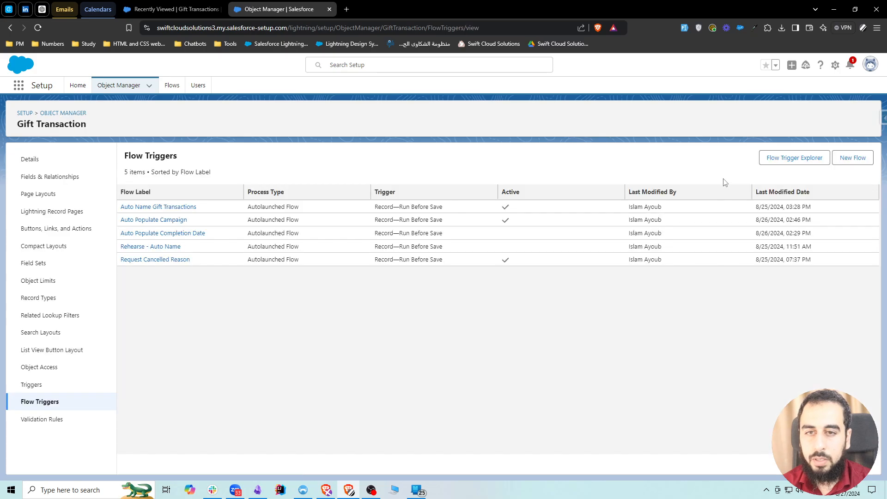
{"action": "left_click", "coordinate": [852, 157]}
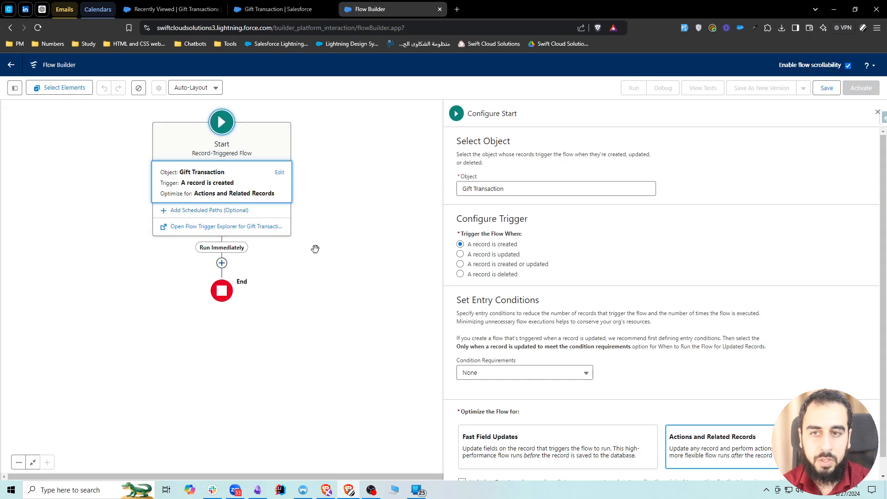
Trigger the flow when a record is created or updated and optimize it for Fast Field Updates.
{"action": "left_click", "coordinate": [531, 265]}
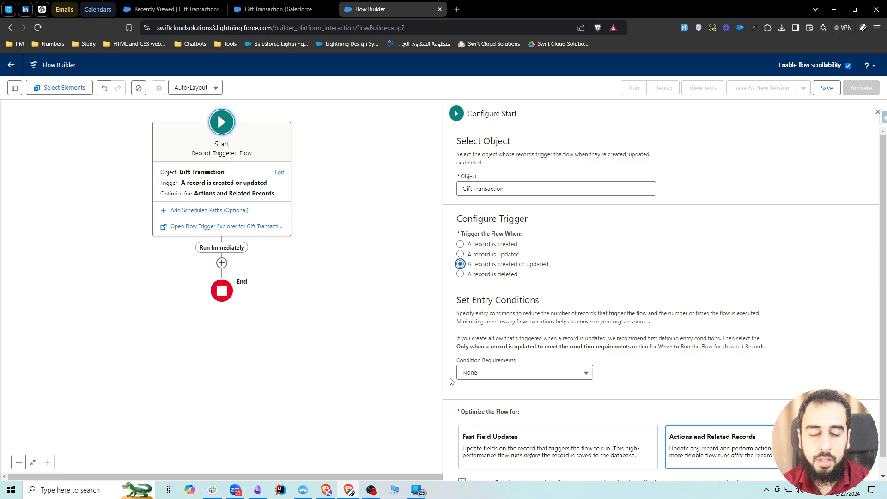
{"action": "scroll", "coordinate": [505, 314], "scroll_direction": "down", "scroll_amount": 1}
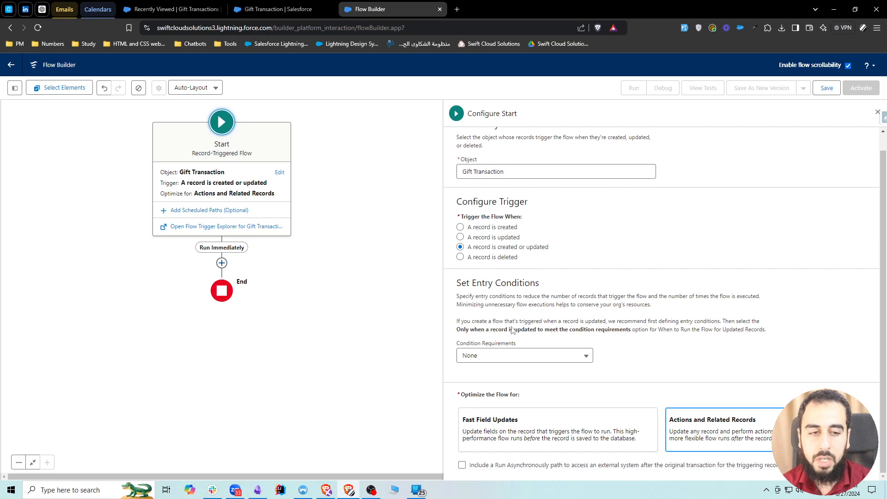
{"action": "left_click", "coordinate": [514, 429]}
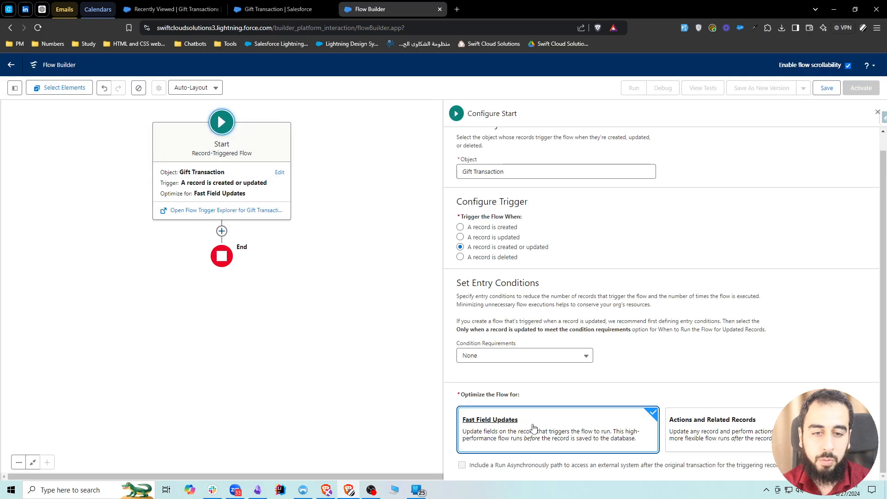
Search the available flow elements for "send email" and change the flow optimization to Actions and Related Records.
{"action": "left_click", "coordinate": [222, 231]}
{"action": "type", "text": "send e"}
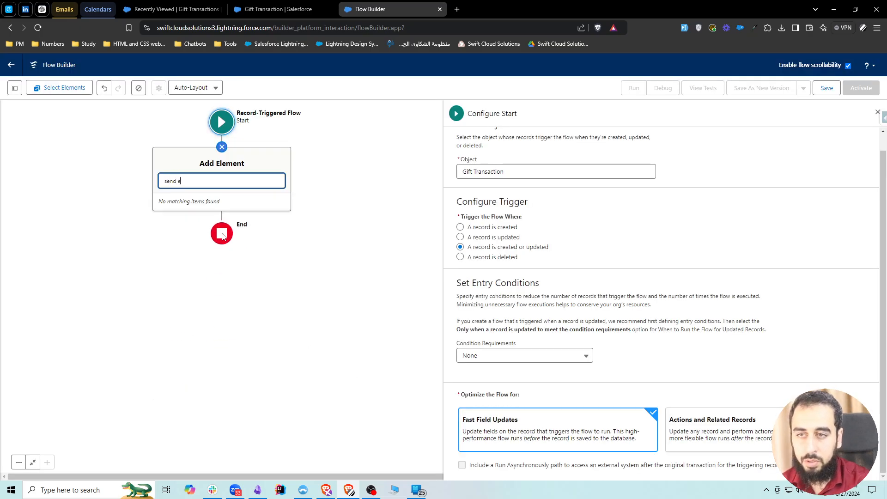
{"action": "type", "text": "mail"}
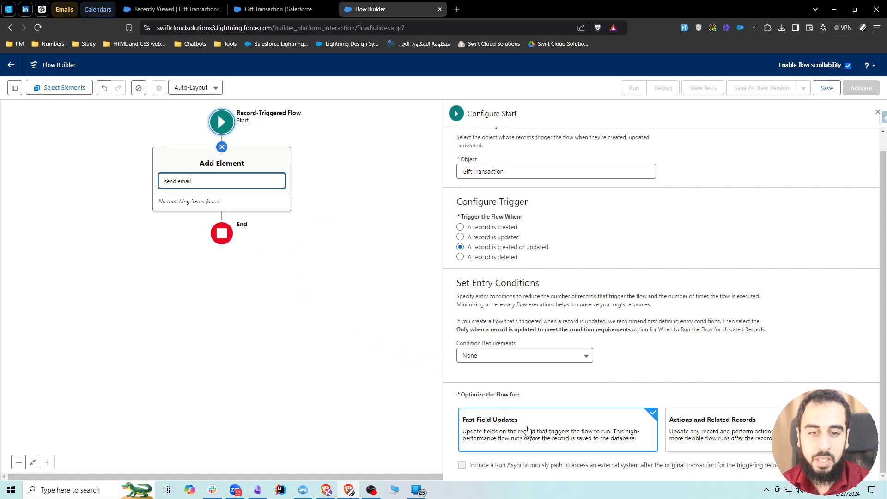
{"action": "left_click", "coordinate": [737, 440]}
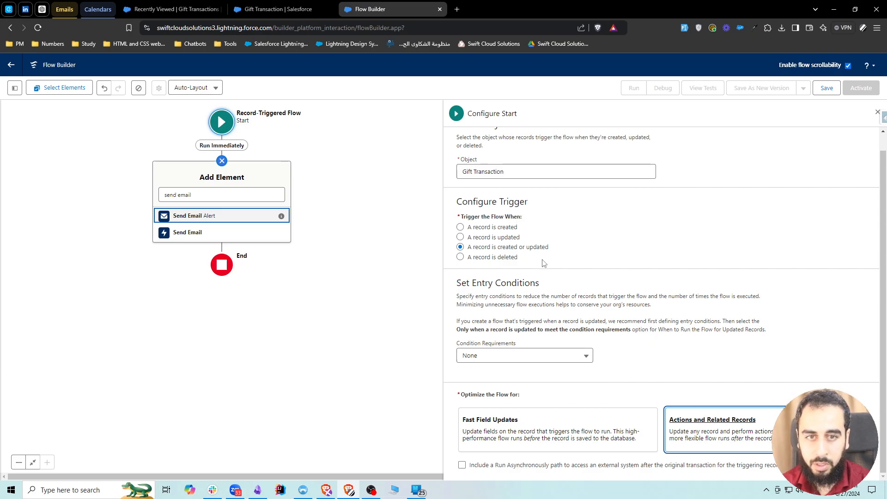
{"action": "left_click", "coordinate": [222, 162]}
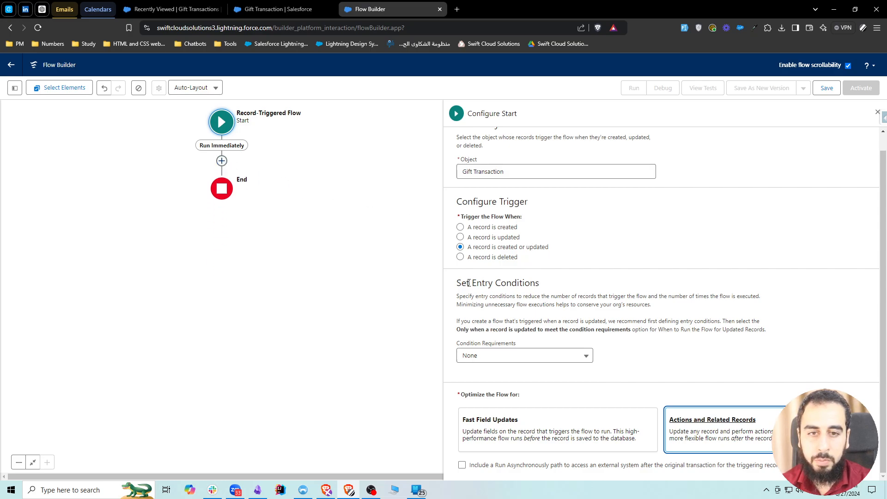
{"action": "left_click_drag", "start_coordinate": [469, 283], "coordinate": [584, 287]}
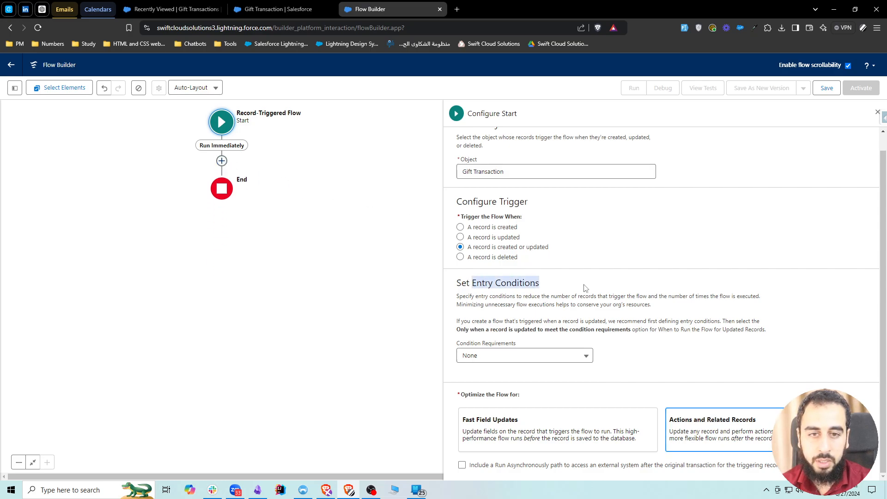
{"action": "left_click", "coordinate": [580, 357]}
{"action": "left_click", "coordinate": [627, 325]}
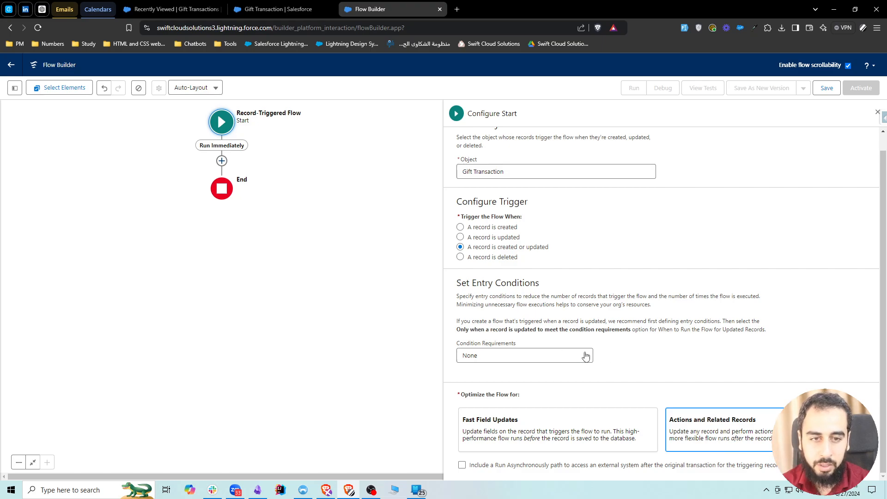
{"action": "left_click", "coordinate": [555, 355]}
{"action": "left_click", "coordinate": [614, 301]}
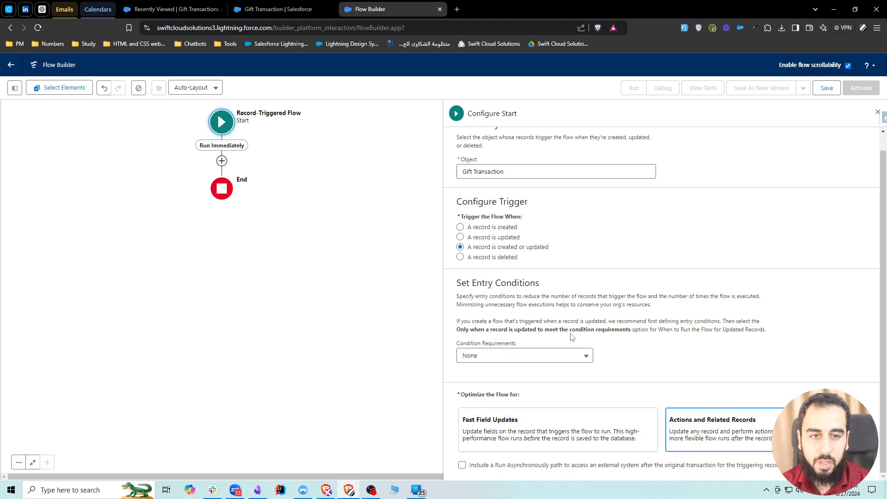
Set the entry requirements to All Conditions Are Met (AND) with a condition that Status equals Paid.
{"action": "left_click", "coordinate": [575, 355]}
{"action": "left_click", "coordinate": [504, 292]}
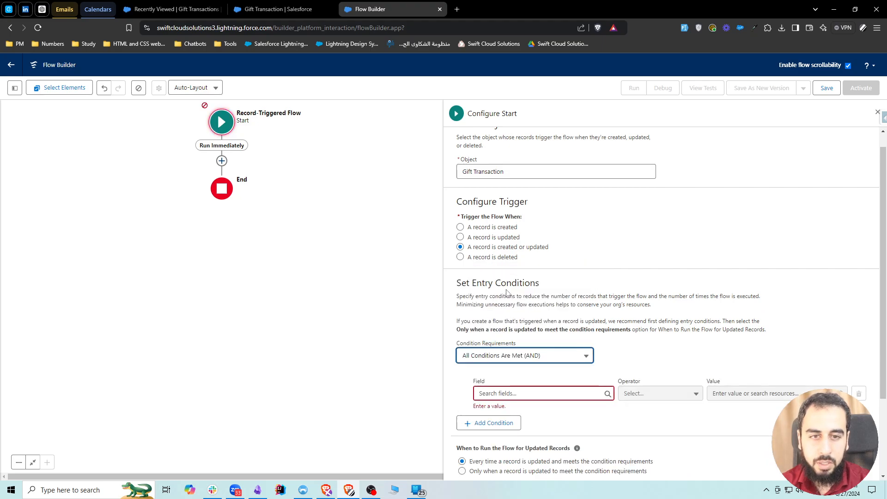
{"action": "left_click", "coordinate": [530, 393]}
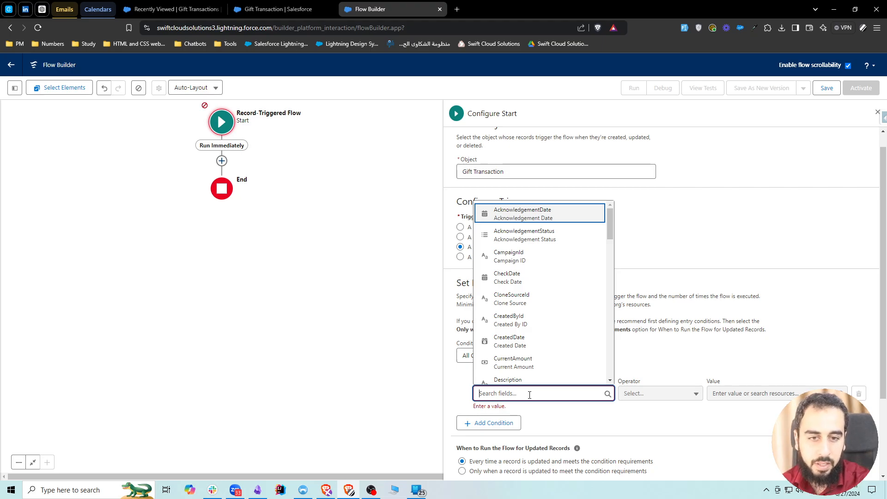
{"action": "type", "text": "Status"}
{"action": "left_click", "coordinate": [509, 352]}
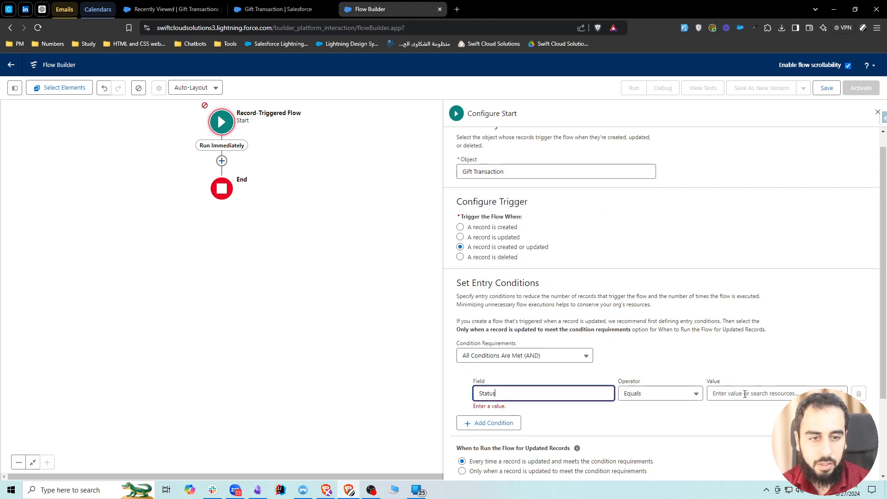
{"action": "left_click", "coordinate": [745, 394]}
{"action": "type", "text": "P"}
{"action": "left_click", "coordinate": [749, 372]}
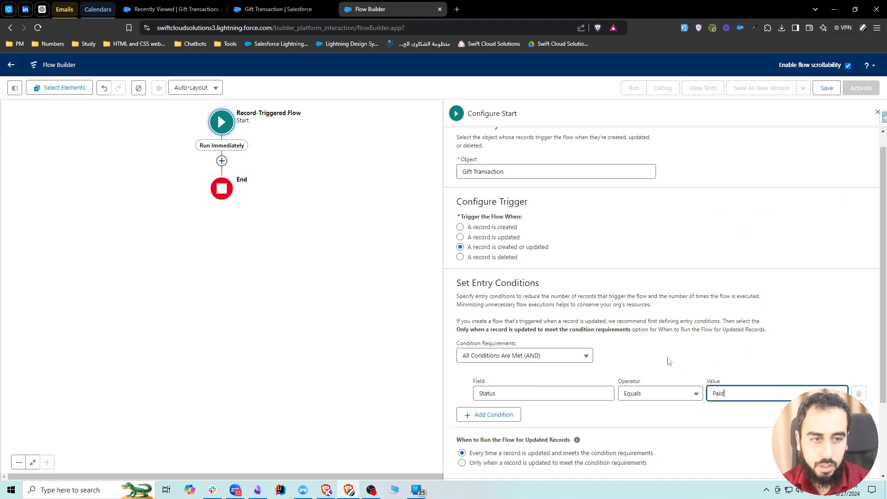
Add a second entry condition row and search its fields for "donor".
{"action": "left_click", "coordinate": [492, 414]}
{"action": "left_click", "coordinate": [506, 423]}
{"action": "type", "text": "d"}
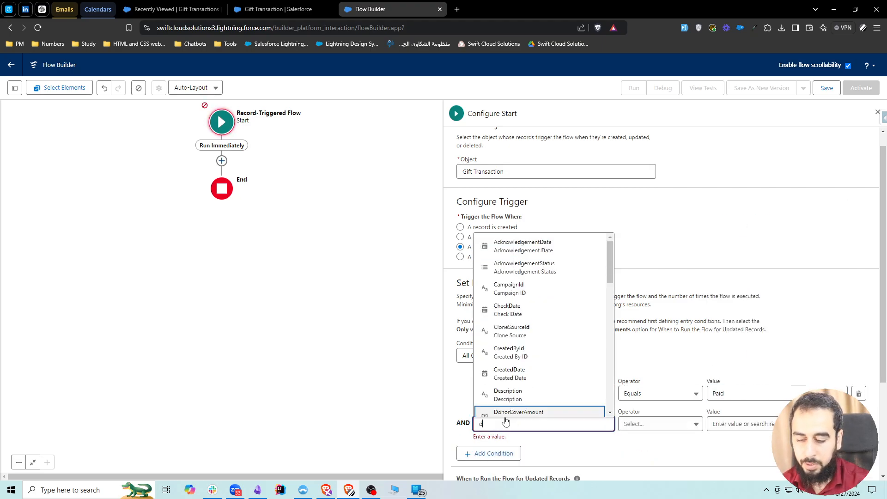
{"action": "type", "text": "onor"}
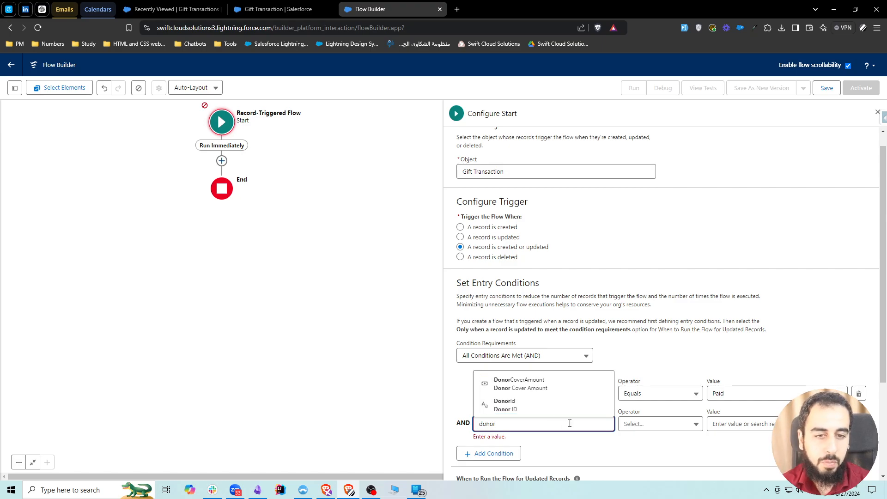
Change the entry condition requirements to Formula Evaluates to True.
{"action": "left_click", "coordinate": [503, 357]}
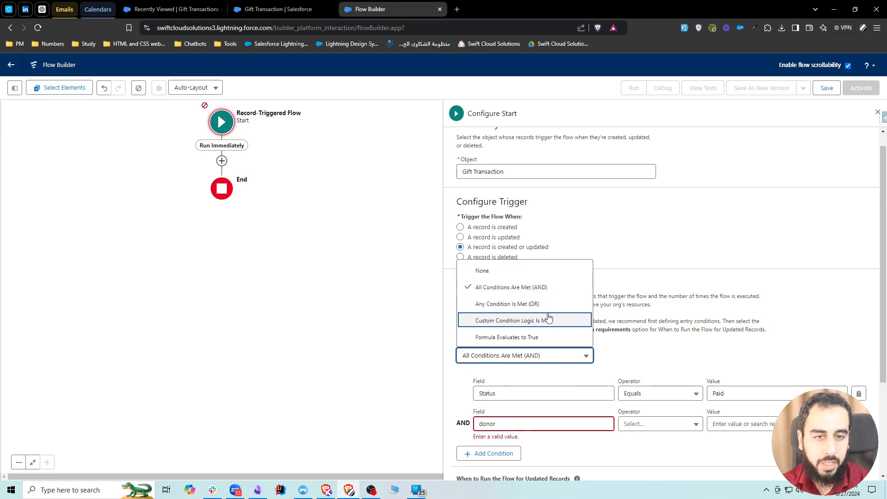
{"action": "left_click", "coordinate": [515, 343]}
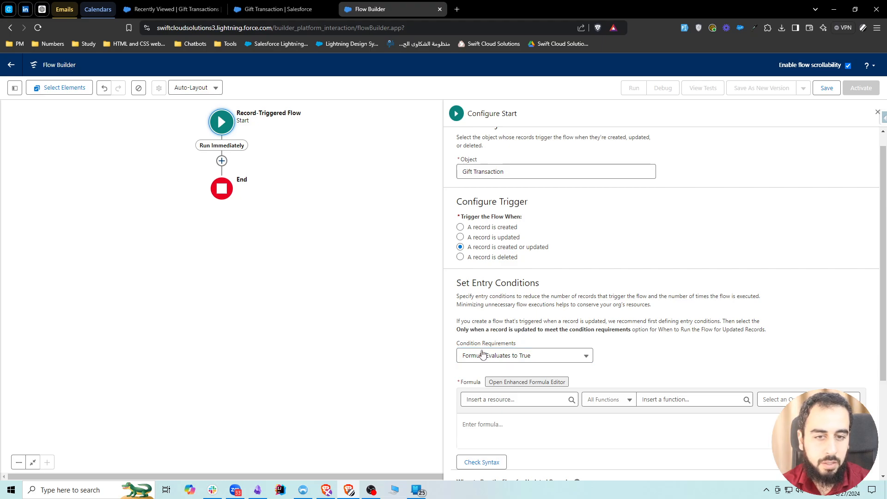
{"action": "scroll", "coordinate": [497, 377], "scroll_direction": "down", "scroll_amount": 2}
{"action": "scroll", "coordinate": [498, 376], "scroll_direction": "up", "scroll_amount": 1}
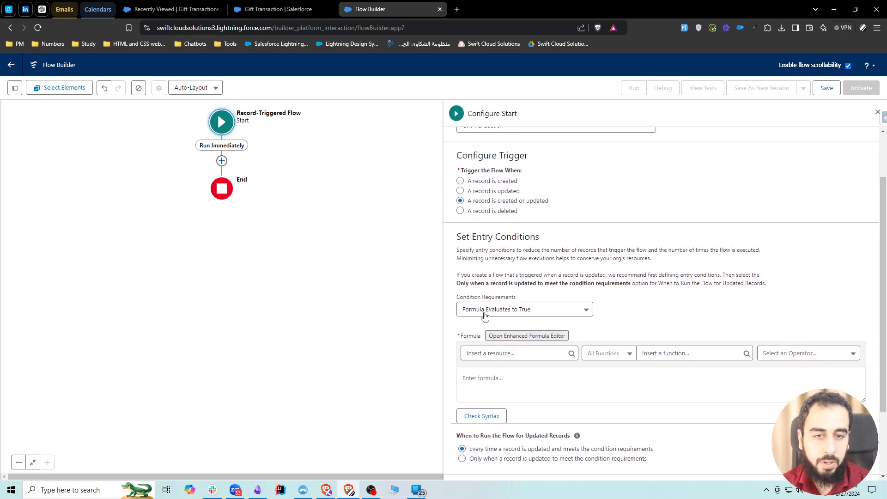
Insert the resource {!$Record.Donor.RecordType.DeveloperName} into the entry condition formula.
{"action": "left_click", "coordinate": [503, 379]}
{"action": "left_click", "coordinate": [489, 356]}
{"action": "type", "text": "rec"}
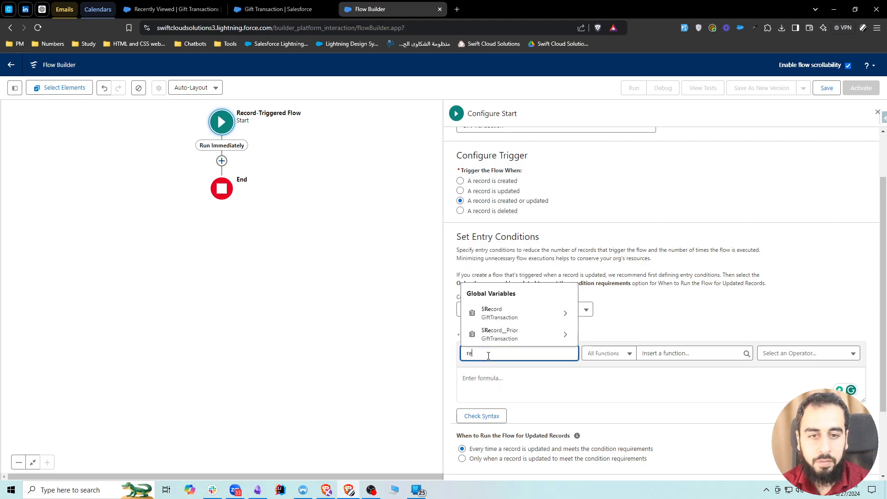
{"action": "left_click", "coordinate": [501, 313]}
{"action": "type", "text": "donor"}
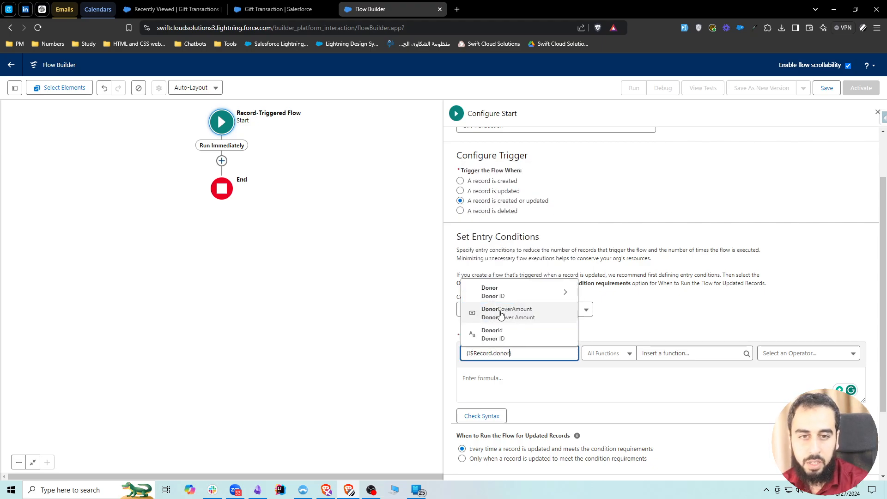
{"action": "left_click", "coordinate": [508, 295]}
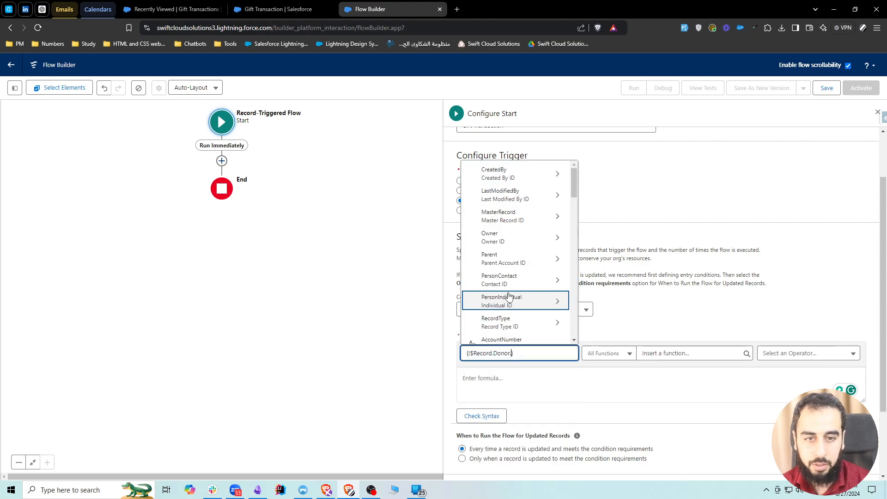
{"action": "type", "text": "recordt"}
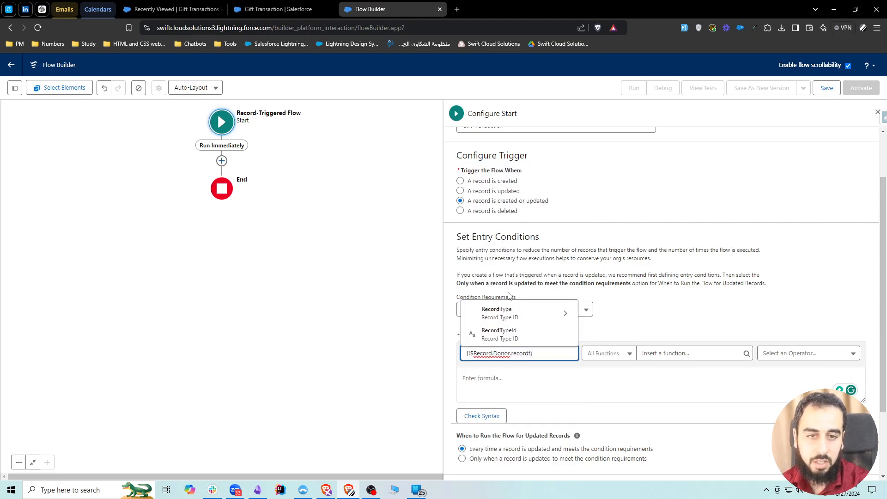
{"action": "left_click", "coordinate": [510, 310]}
{"action": "type", "text": "deve"}
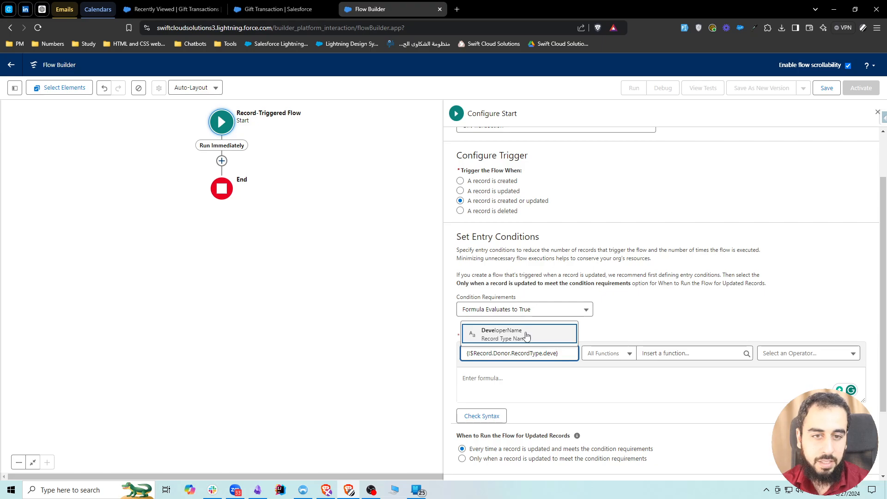
{"action": "left_click", "coordinate": [503, 333]}
Add an equals operator after {!$Record.Donor.RecordType.DeveloperName} in the entry condition formula.
{"action": "left_click", "coordinate": [594, 380]}
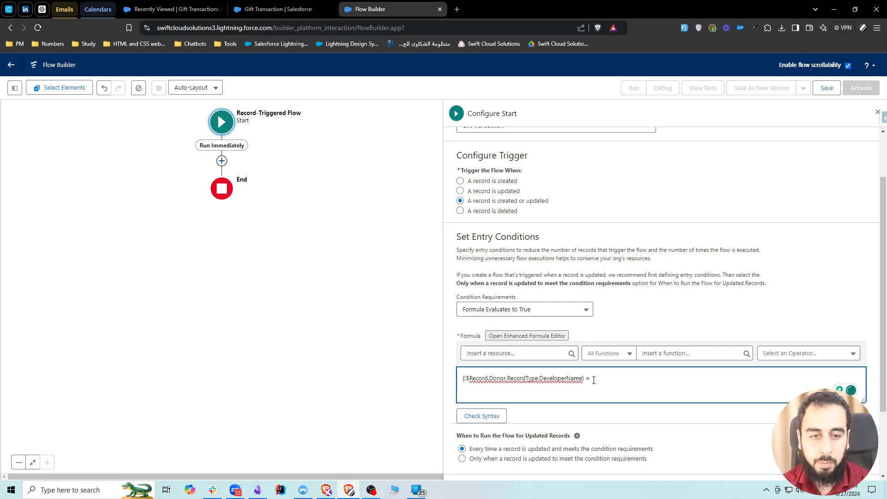
{"action": "left_click_drag", "start_coordinate": [539, 378], "coordinate": [583, 379]}
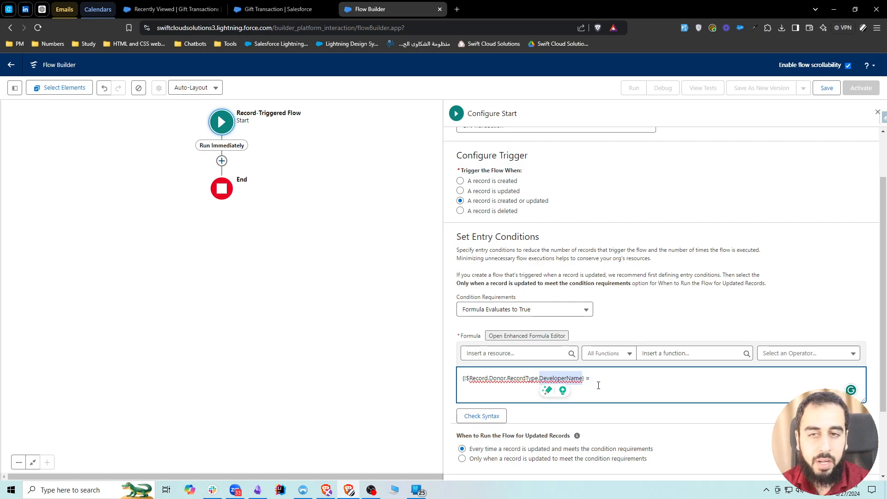
{"action": "left_click", "coordinate": [605, 363]}
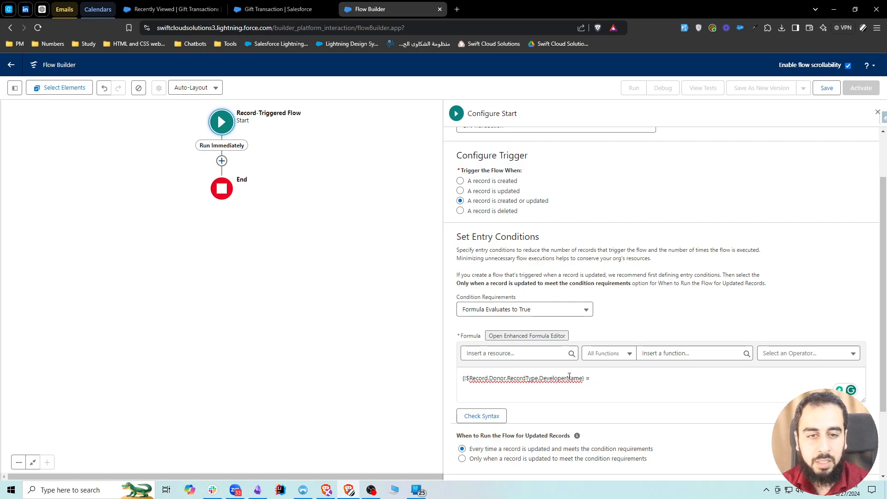
{"action": "left_click", "coordinate": [602, 378]}
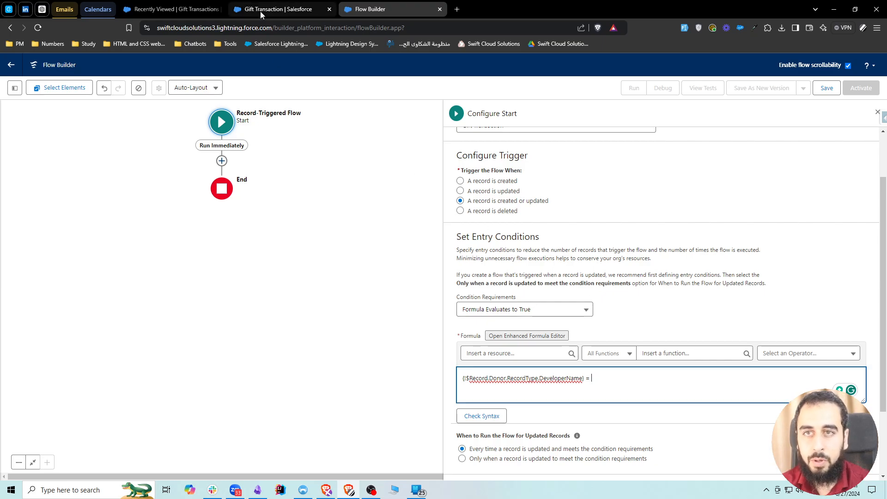
Find the Person Account object in Object Manager, open its Person Account record type and copy the Record Type Name.
{"action": "left_click", "coordinate": [272, 10]}
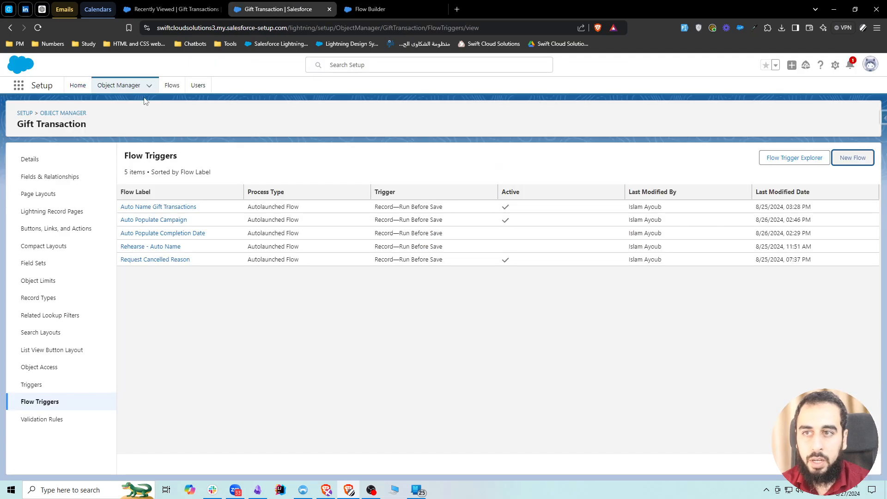
{"action": "left_click", "coordinate": [123, 87]}
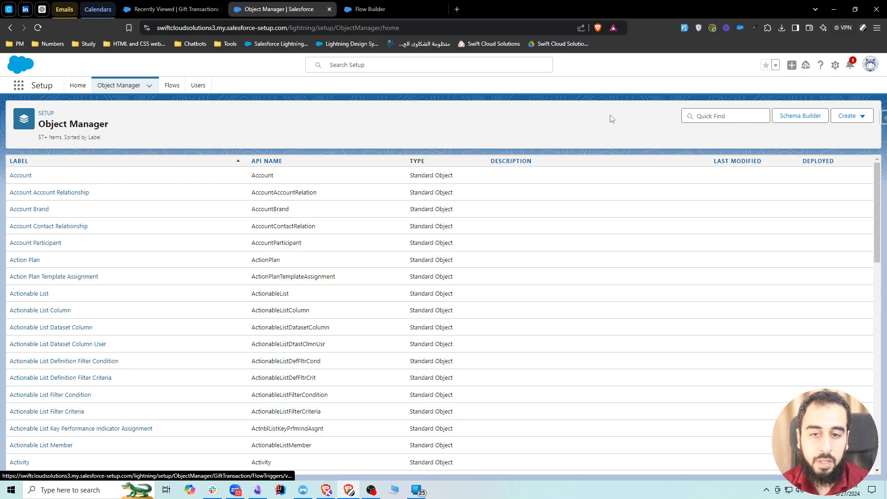
{"action": "left_click", "coordinate": [715, 117]}
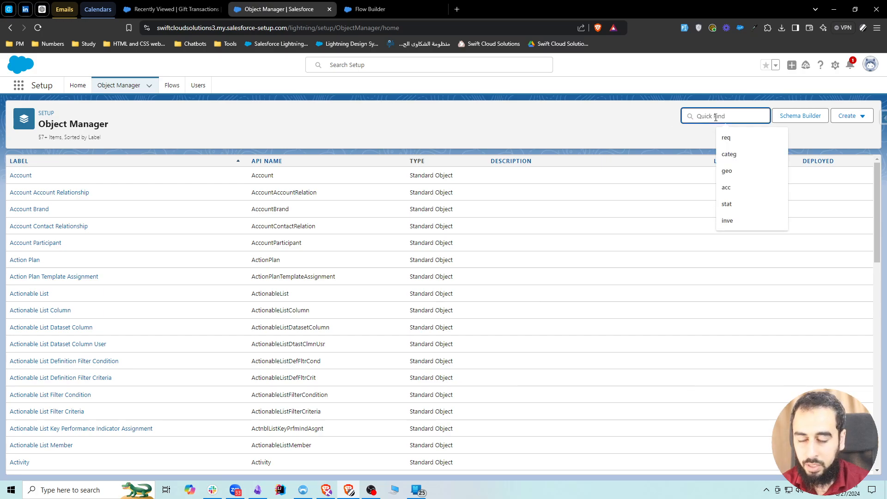
{"action": "type", "text": "personacc"}
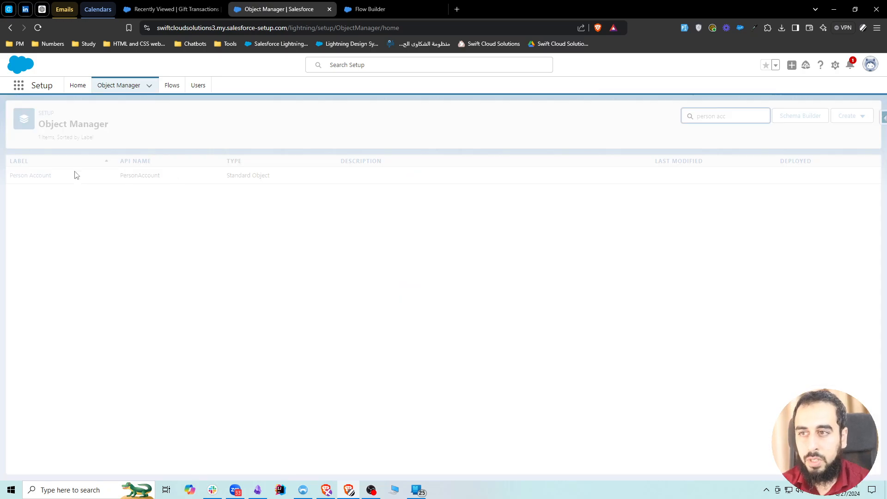
{"action": "left_click", "coordinate": [30, 176]}
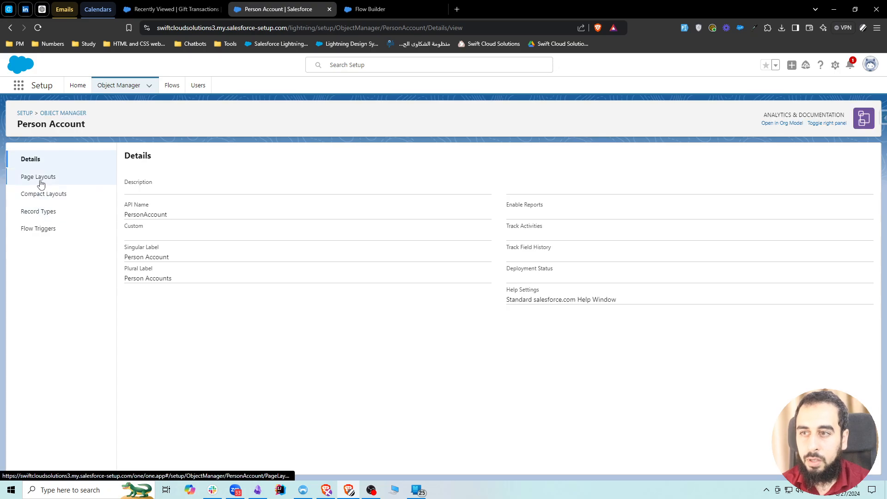
{"action": "left_click", "coordinate": [44, 212]}
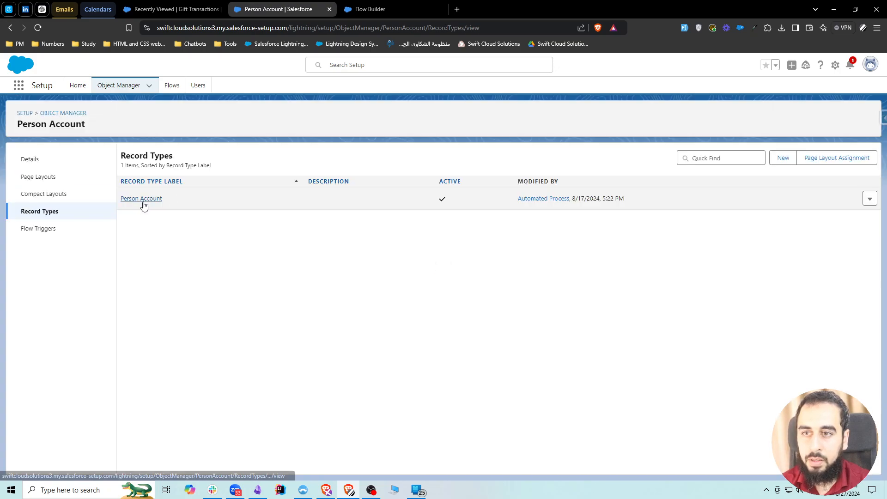
{"action": "left_click", "coordinate": [141, 199]}
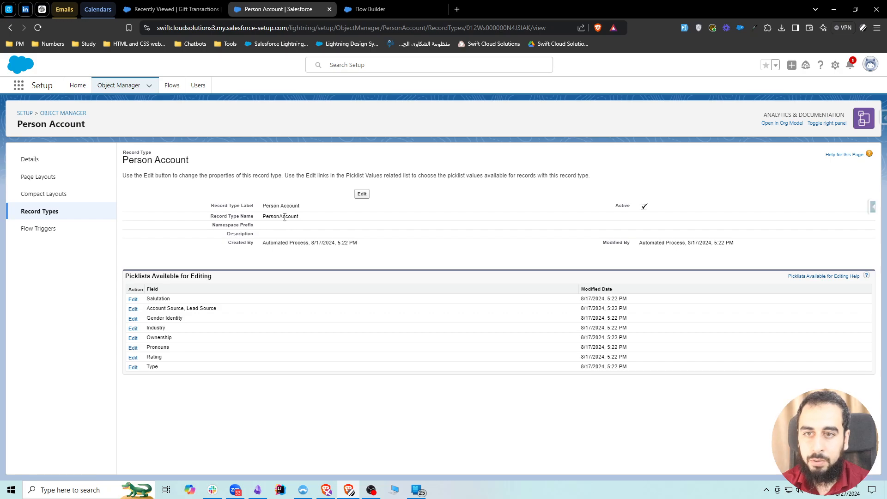
{"action": "double_click", "coordinate": [284, 217]}
{"action": "key", "text": "ctrl+c"}
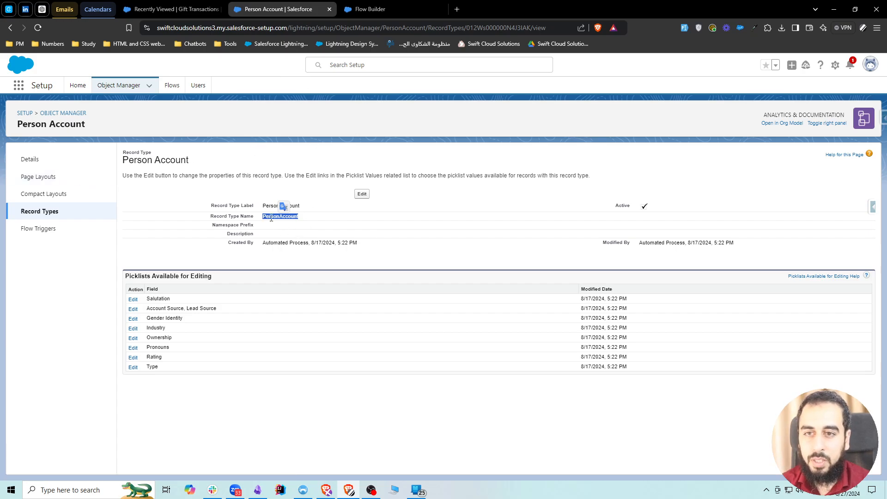
Return to the flow and complete the donor record type comparison in the formula with 'PersonAccount'.
{"action": "left_click", "coordinate": [367, 10]}
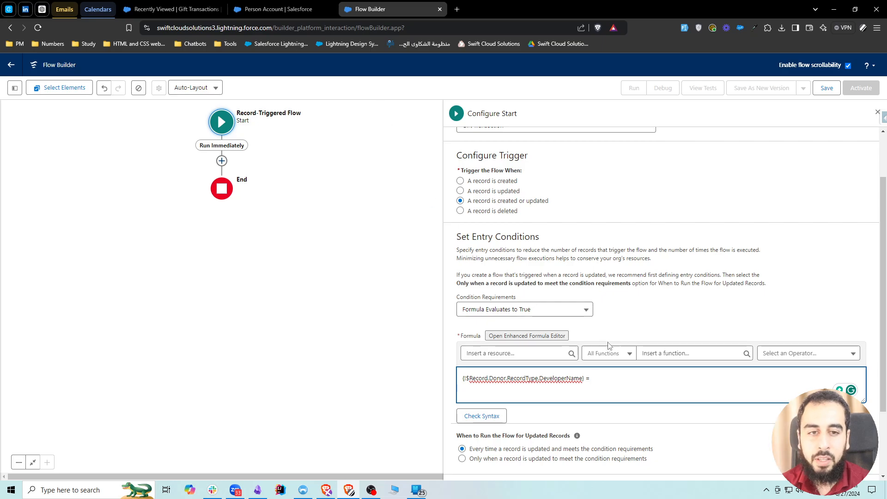
{"action": "left_click", "coordinate": [620, 375]}
{"action": "type", "text": "'"}
{"action": "key", "text": "ctrl+v"}
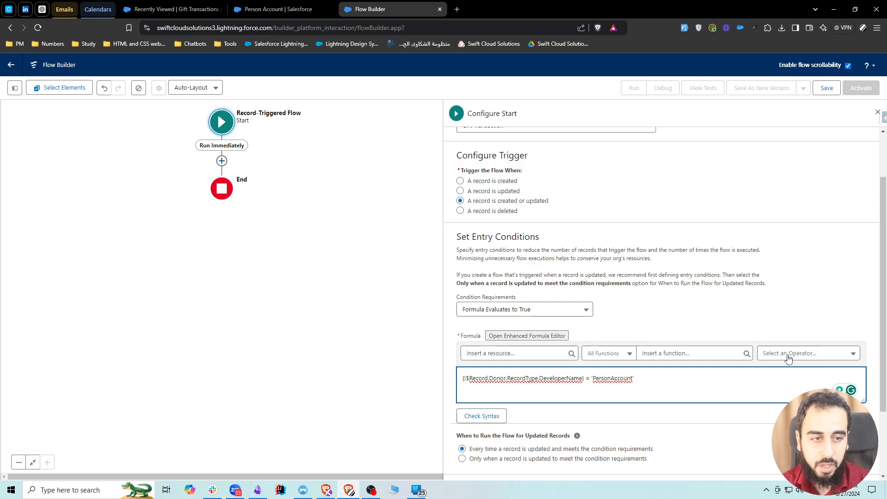
Append the && operator to the formula, start a new line and enlarge the formula box.
{"action": "left_click", "coordinate": [803, 353]}
{"action": "left_click", "coordinate": [791, 188]}
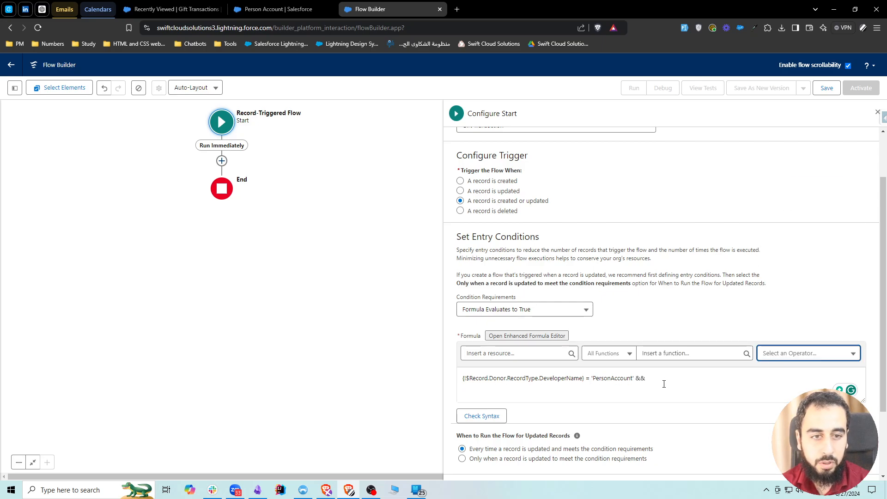
{"action": "left_click", "coordinate": [662, 394]}
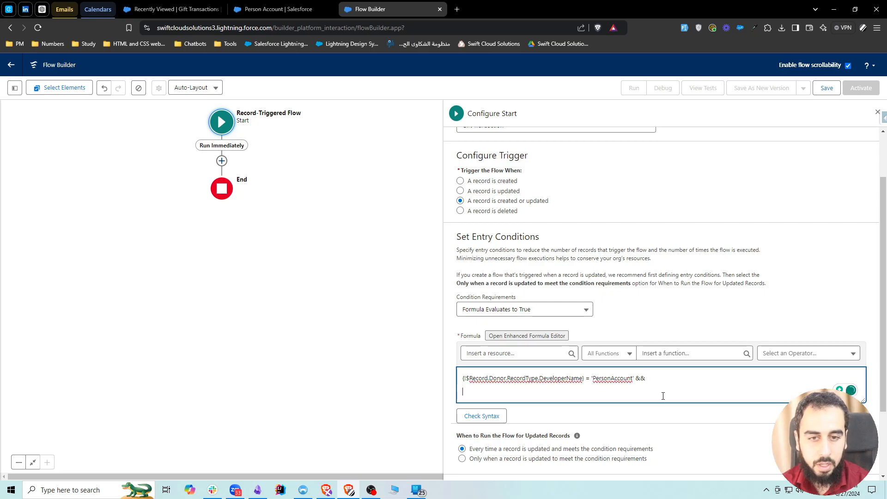
{"action": "left_click_drag", "start_coordinate": [862, 399], "coordinate": [863, 437]}
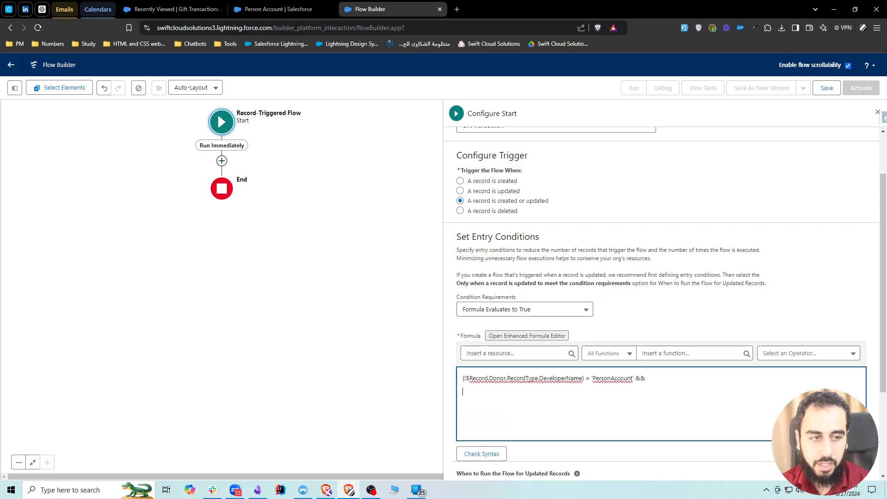
{"action": "key", "text": "Return"}
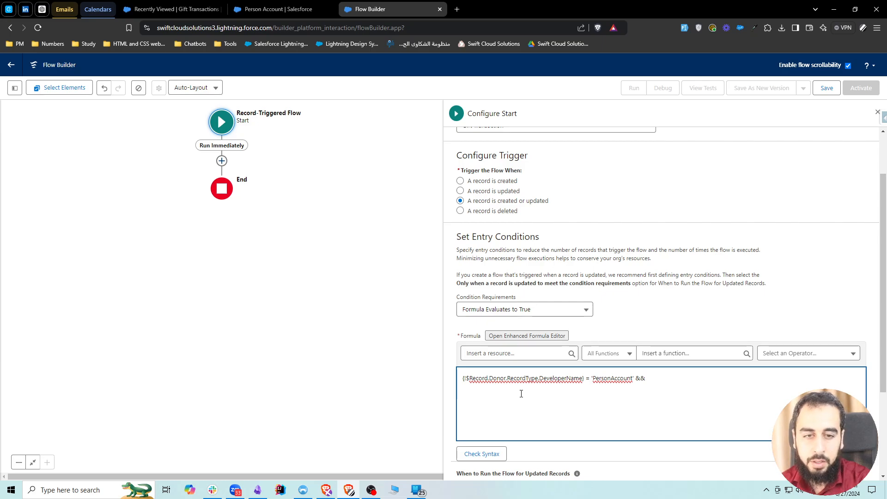
Insert the resource {!$Record.Status} on the second line of the entry condition formula.
{"action": "left_click", "coordinate": [505, 354]}
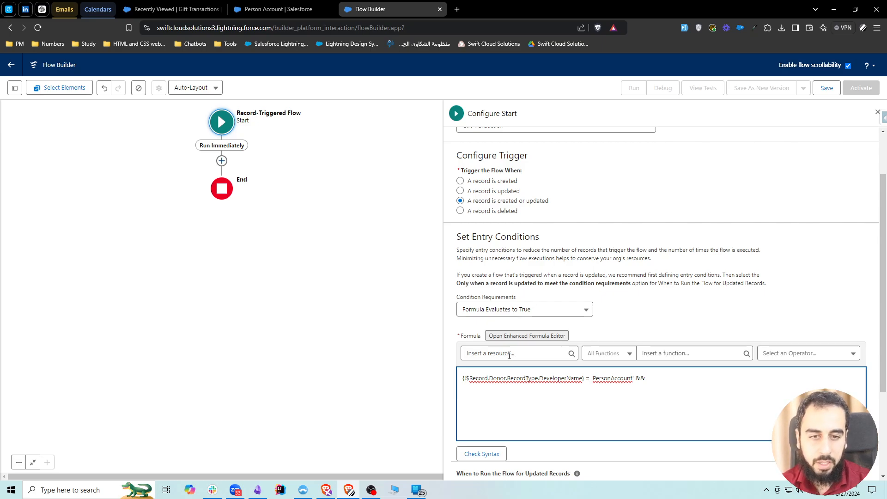
{"action": "type", "text": "rec"}
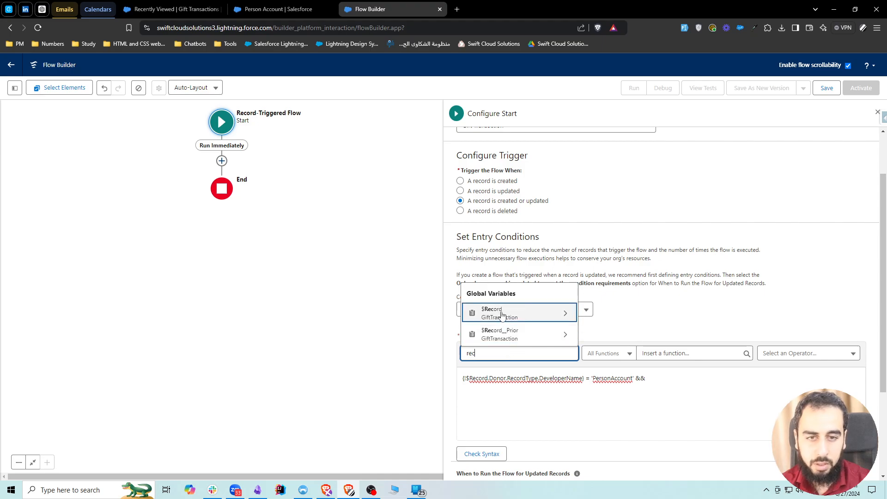
{"action": "left_click", "coordinate": [501, 314]}
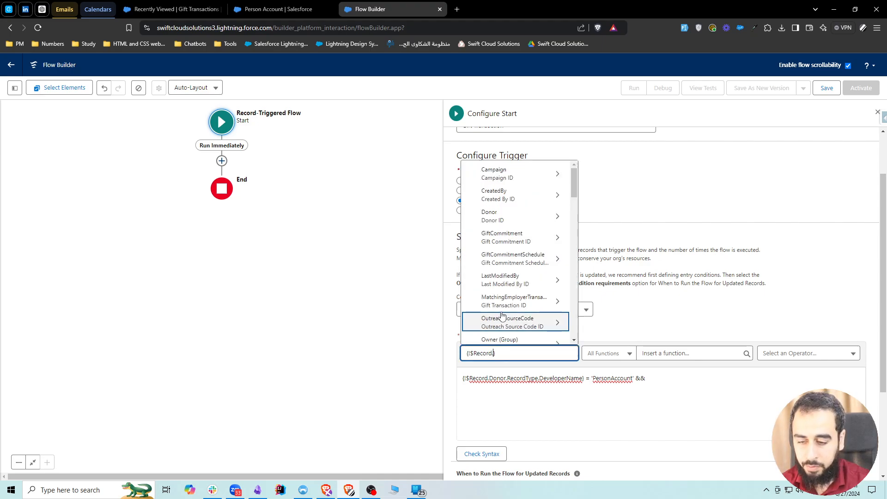
{"action": "type", "text": "statu"}
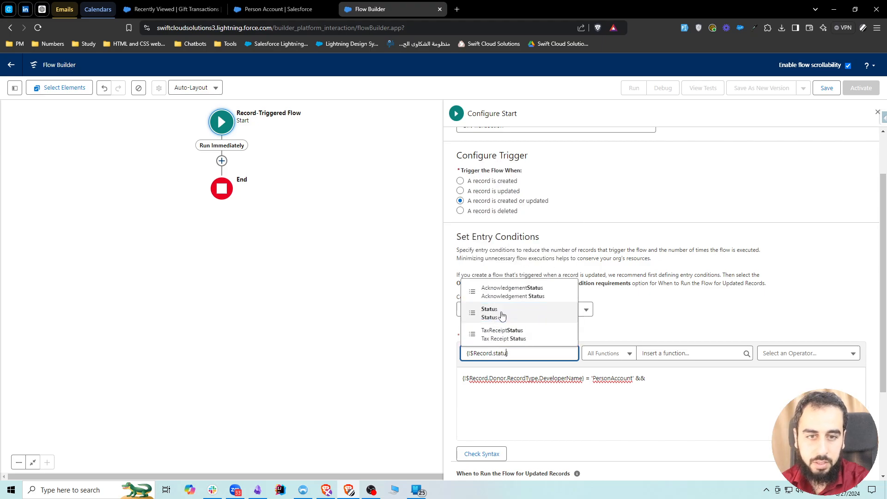
{"action": "left_click", "coordinate": [503, 316]}
Compare {!$Record.Status} with 'Paid' using an equals sign and check the formula's syntax.
{"action": "type", "text": "="}
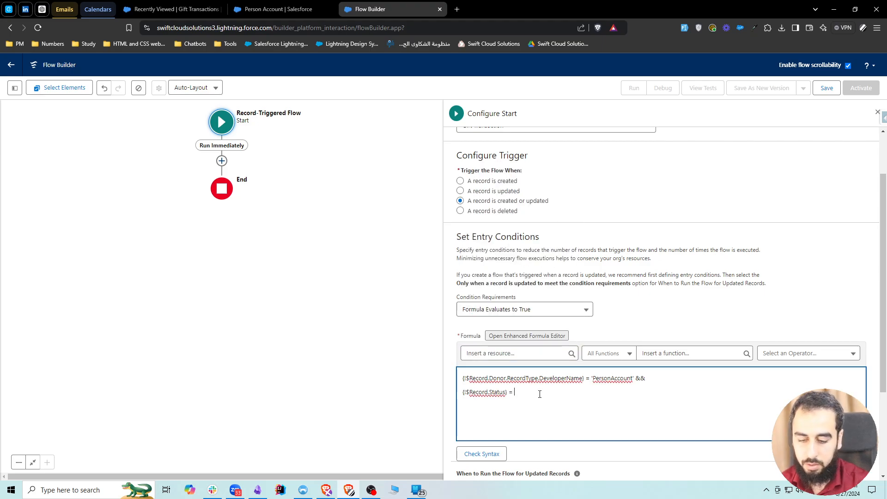
{"action": "type", "text": " '"}
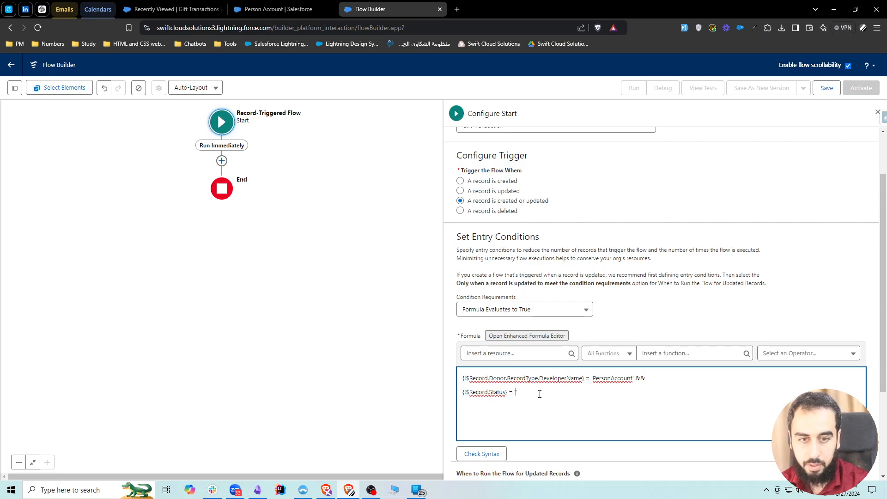
{"action": "type", "text": "Paid"}
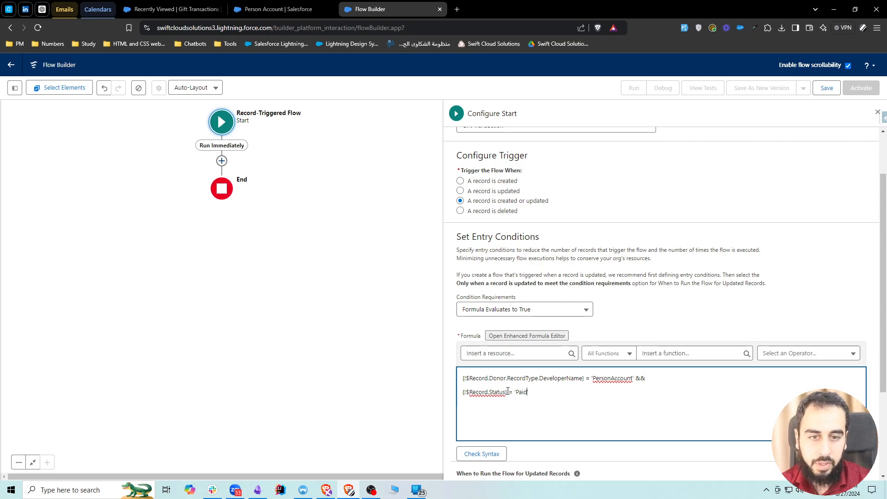
{"action": "type", "text": "'"}
{"action": "left_click_drag", "start_coordinate": [508, 392], "coordinate": [463, 392]}
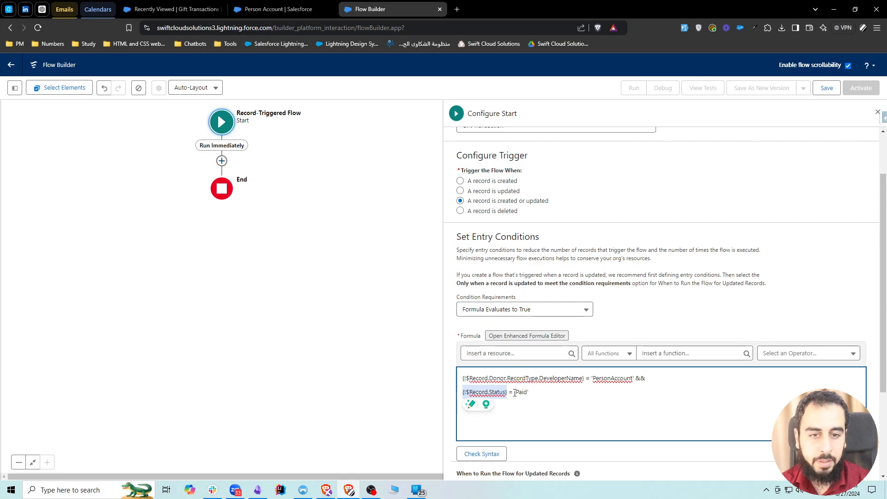
{"action": "left_click", "coordinate": [482, 454]}
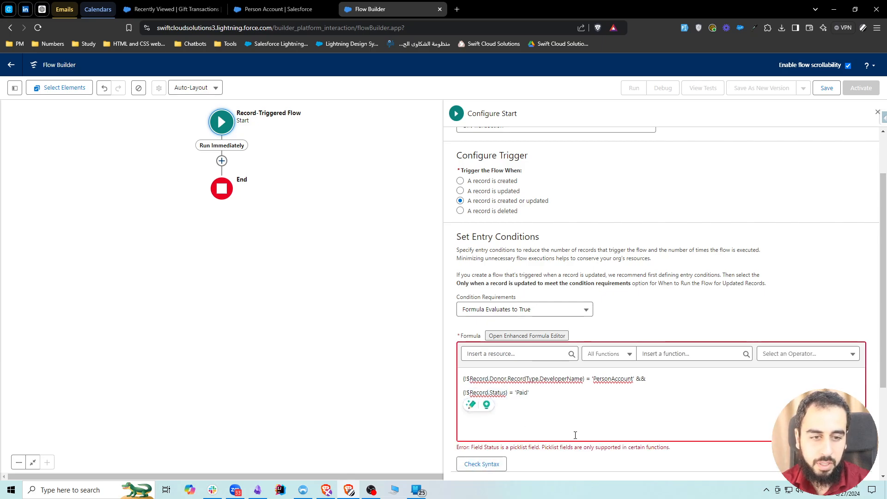
Examine the Status comparison on the formula's second line against the syntax check result.
{"action": "left_click", "coordinate": [527, 424]}
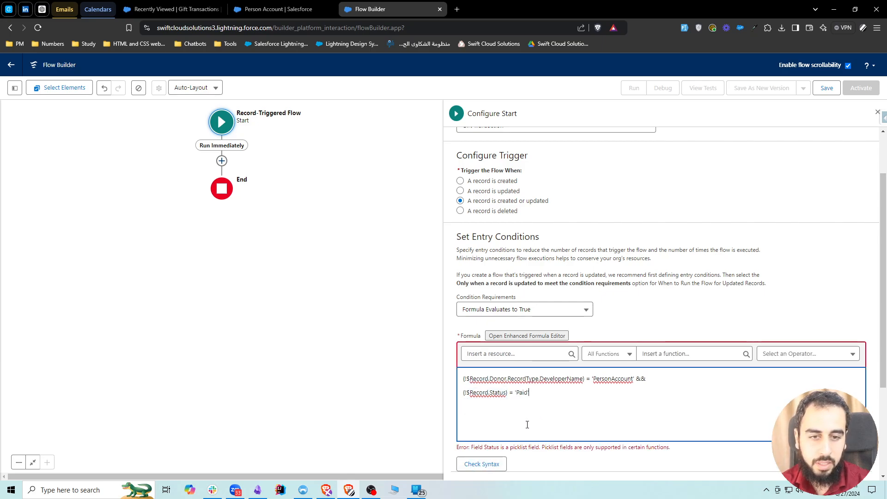
{"action": "left_click_drag", "start_coordinate": [515, 392], "coordinate": [462, 392]}
{"action": "left_click", "coordinate": [521, 393]}
{"action": "left_click", "coordinate": [532, 392]}
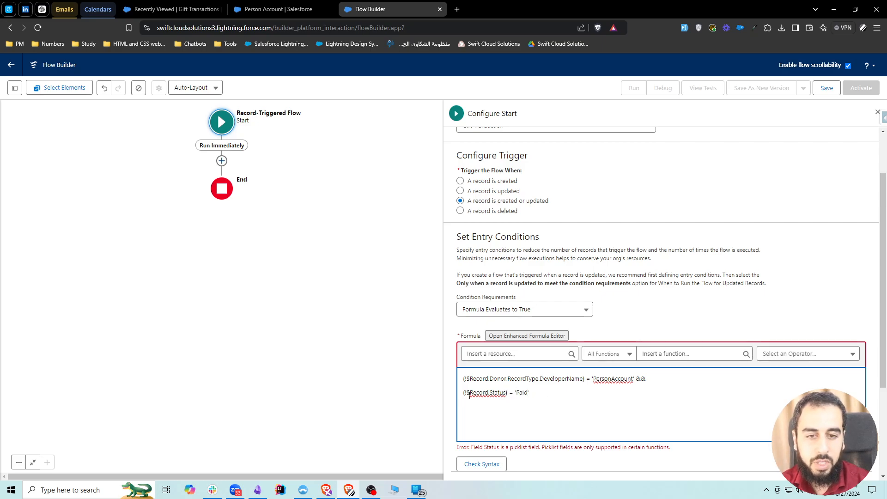
{"action": "left_click_drag", "start_coordinate": [507, 392], "coordinate": [464, 393]}
{"action": "left_click", "coordinate": [494, 394]}
{"action": "left_click", "coordinate": [493, 393]}
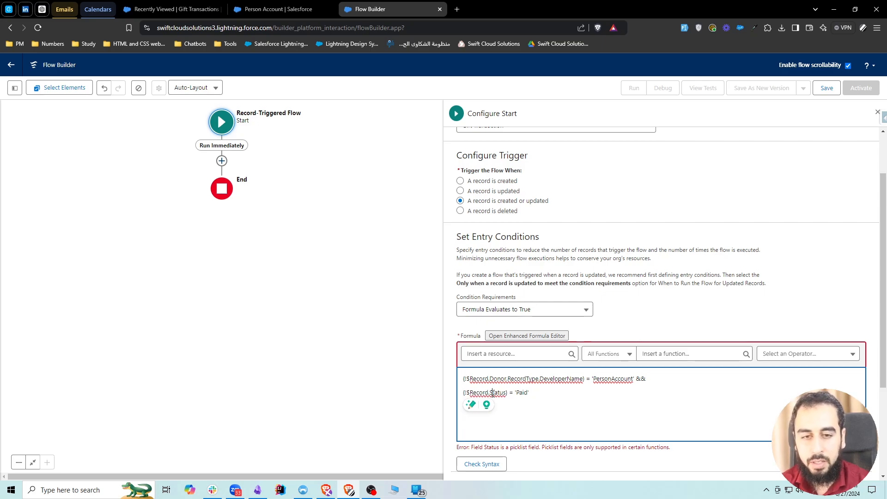
{"action": "left_click_drag", "start_coordinate": [515, 393], "coordinate": [534, 392]}
{"action": "key", "text": "ctrl+c"}
{"action": "left_click", "coordinate": [506, 392]}
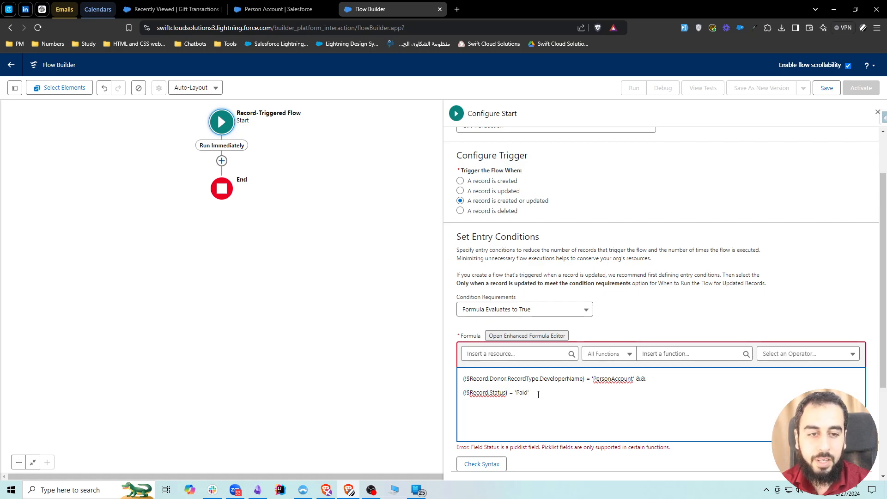
Insert the ISPICKVAL function on a new line of the formula and replace its text_literal argument with 'Paid'.
{"action": "key", "text": "Return"}
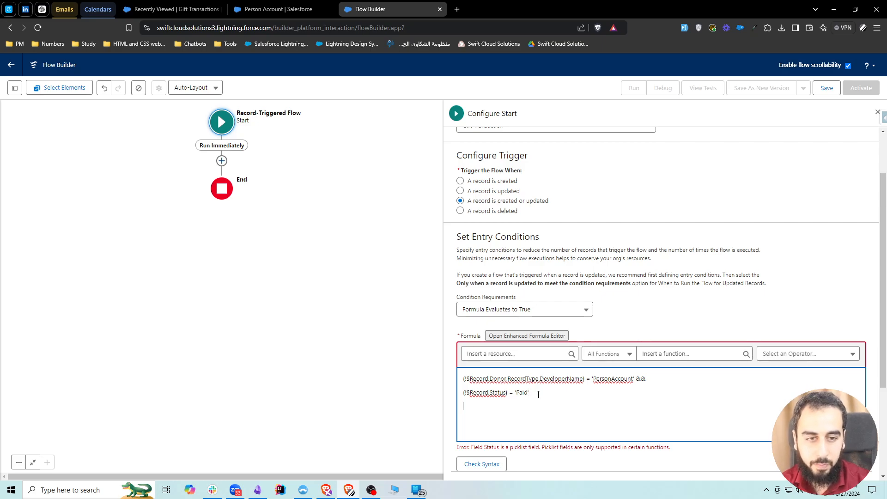
{"action": "left_click", "coordinate": [662, 358]}
{"action": "type", "text": "ispick"}
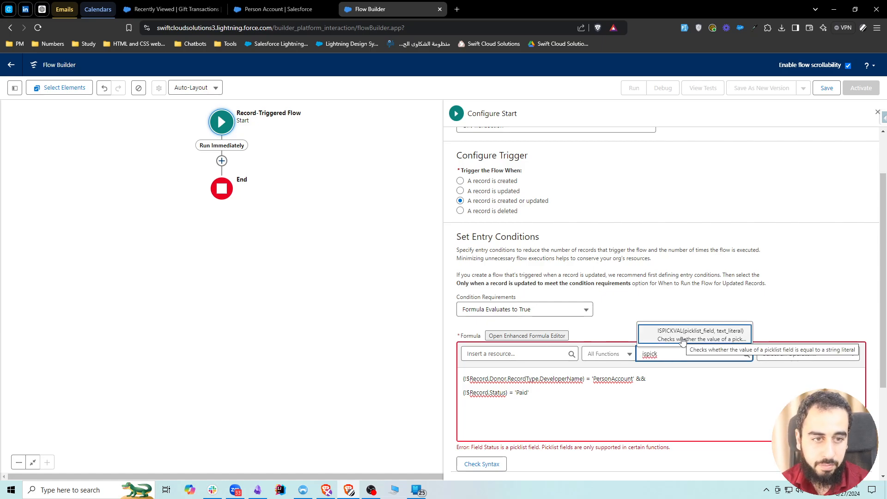
{"action": "left_click", "coordinate": [684, 336]}
{"action": "double_click", "coordinate": [521, 392]}
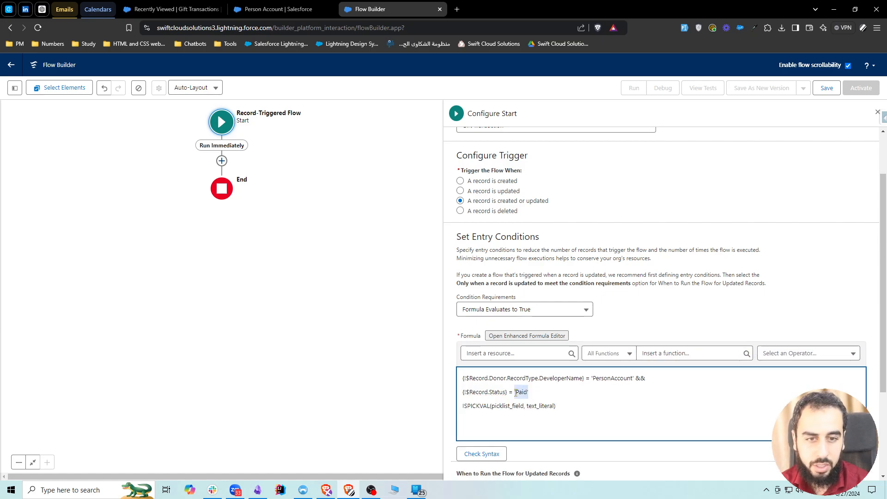
{"action": "double_click", "coordinate": [541, 406]}
{"action": "key", "text": "ctrl+v"}
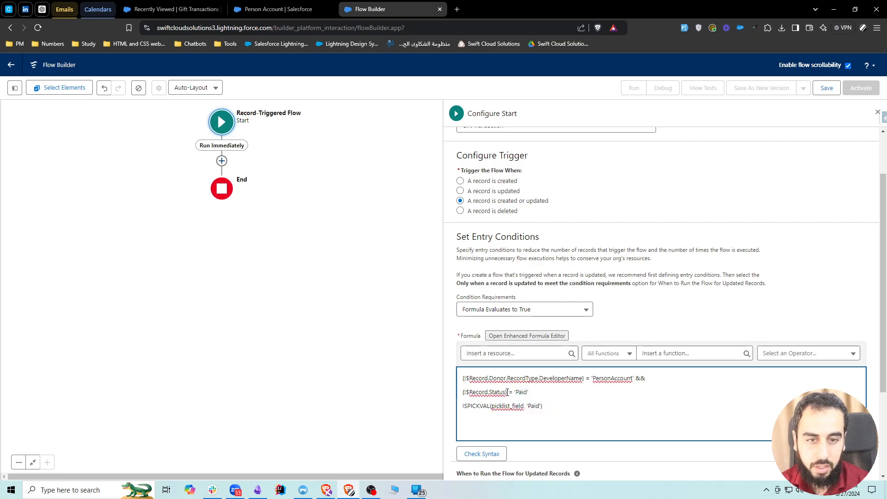
Replace the picklist_field argument of the ISPICKVAL function with {!$Record.Status} in the entry condition formula.
{"action": "left_click_drag", "start_coordinate": [507, 392], "coordinate": [463, 392]}
{"action": "key", "text": "ctrl+c"}
{"action": "double_click", "coordinate": [508, 406]}
{"action": "key", "text": "ctrl+v"}
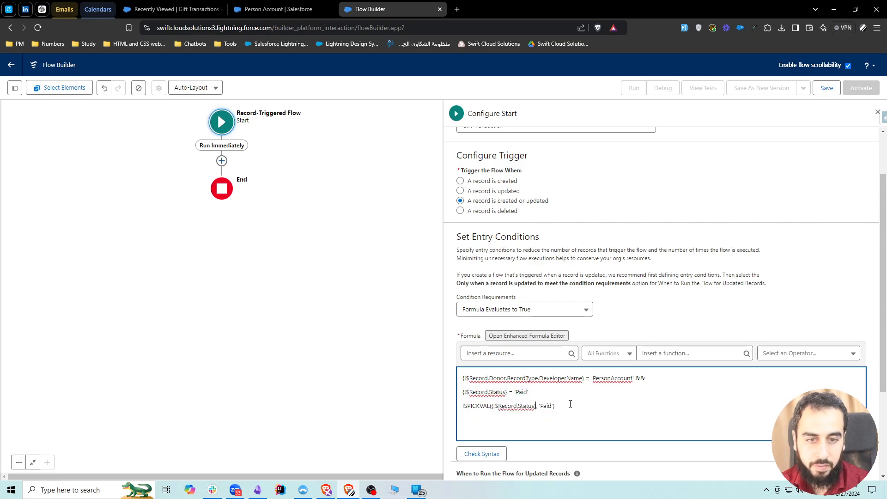
Copy the Status comparison to a fourth formula line and wrap its field as TEXT({!$Record.Status}) = 'Paid'.
{"action": "left_click_drag", "start_coordinate": [540, 393], "coordinate": [464, 420]}
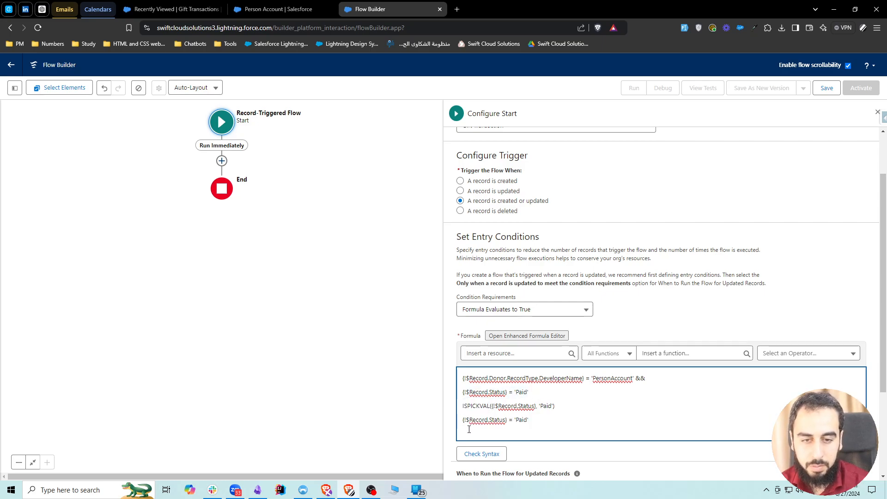
{"action": "type", "text": "TEXT("}
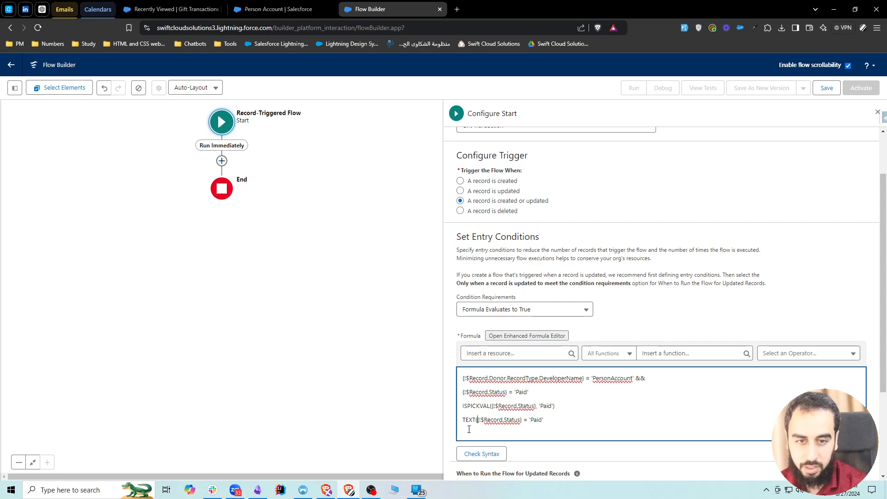
{"action": "left_click", "coordinate": [522, 420]}
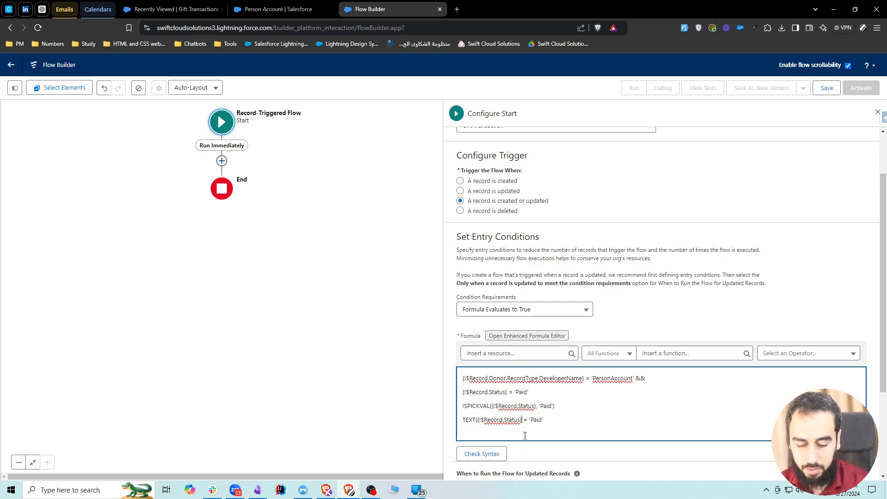
{"action": "type", "text": ")"}
{"action": "left_click", "coordinate": [552, 419]}
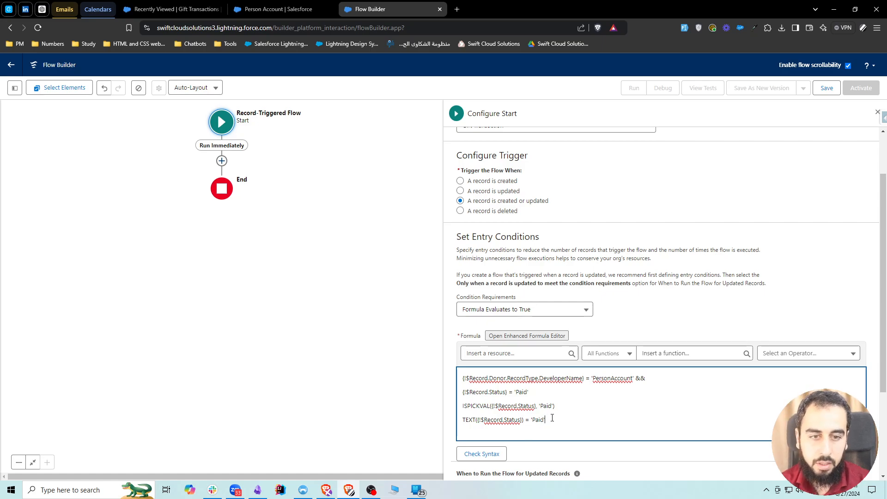
Compare the arguments and syntax of the ISPICKVAL line with those of the TEXT line in the formula.
{"action": "left_click_drag", "start_coordinate": [552, 418], "coordinate": [476, 421]}
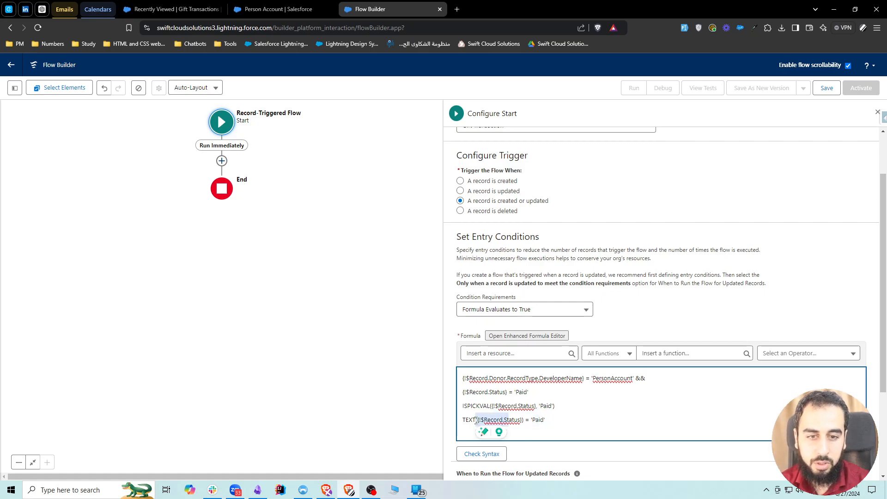
{"action": "left_click_drag", "start_coordinate": [531, 420], "coordinate": [546, 420]}
{"action": "left_click", "coordinate": [546, 419]}
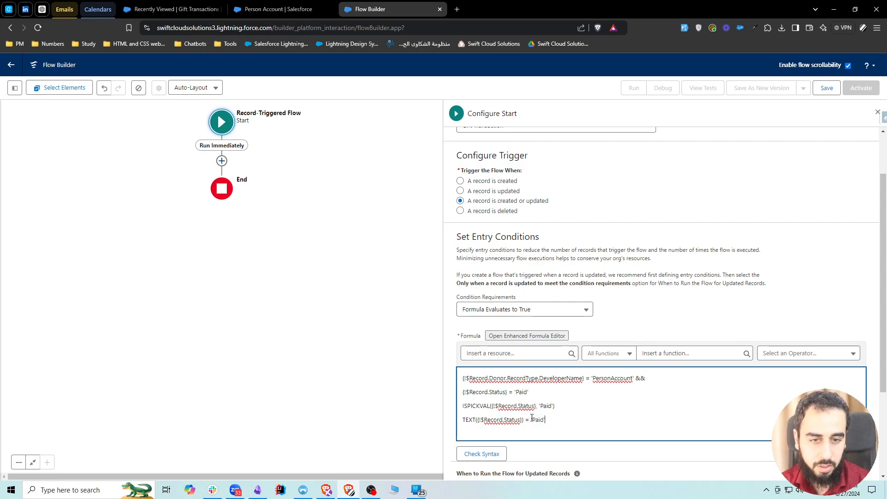
{"action": "left_click_drag", "start_coordinate": [556, 406], "coordinate": [461, 408]}
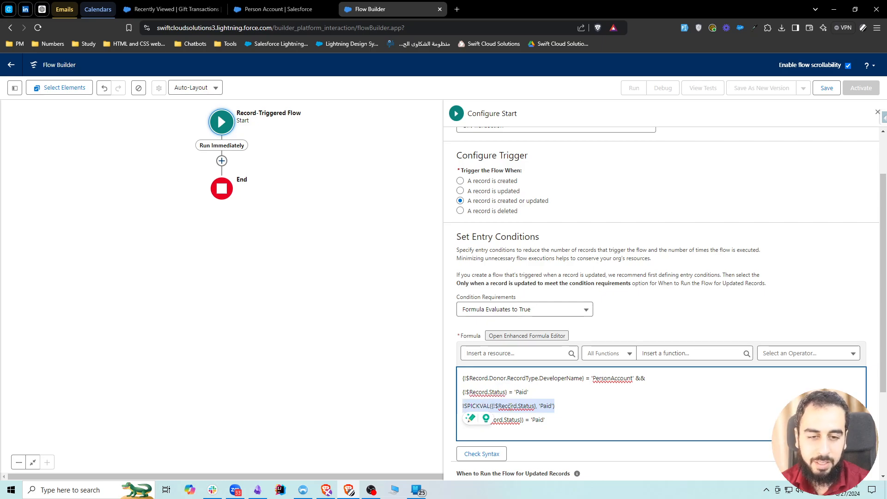
{"action": "left_click", "coordinate": [513, 406]}
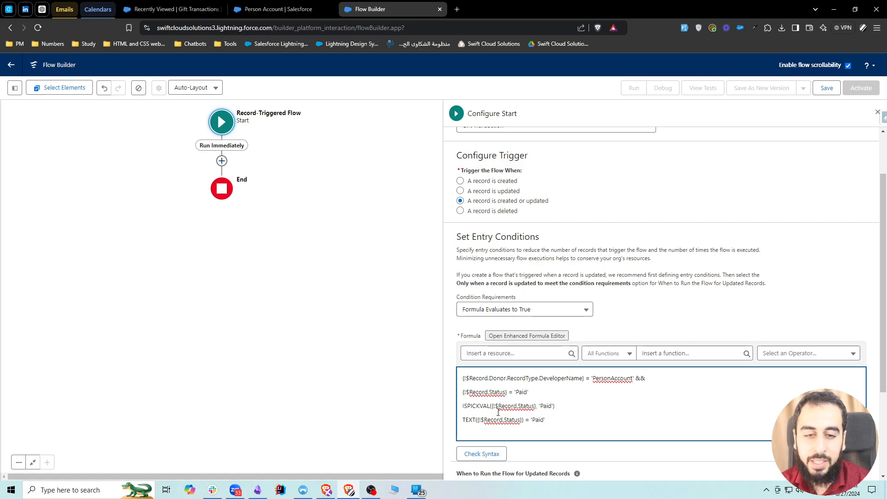
{"action": "left_click_drag", "start_coordinate": [467, 406], "coordinate": [534, 406]}
{"action": "left_click", "coordinate": [531, 405]}
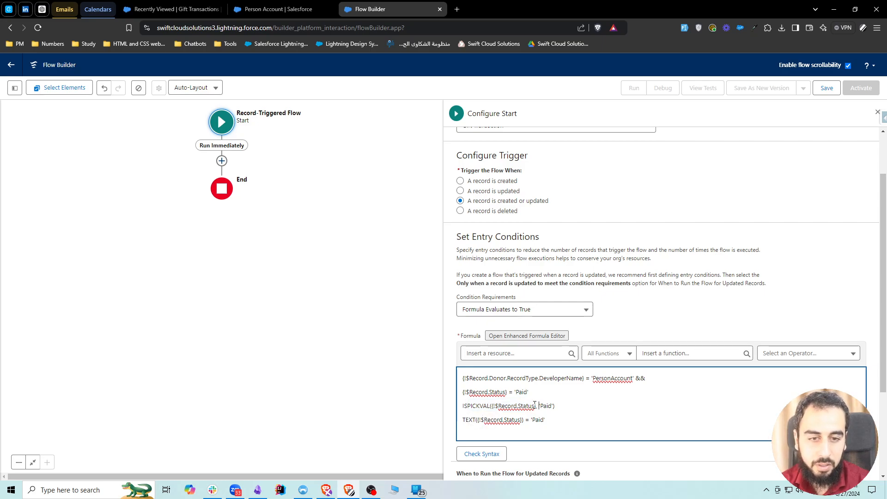
{"action": "left_click_drag", "start_coordinate": [534, 406], "coordinate": [518, 405]}
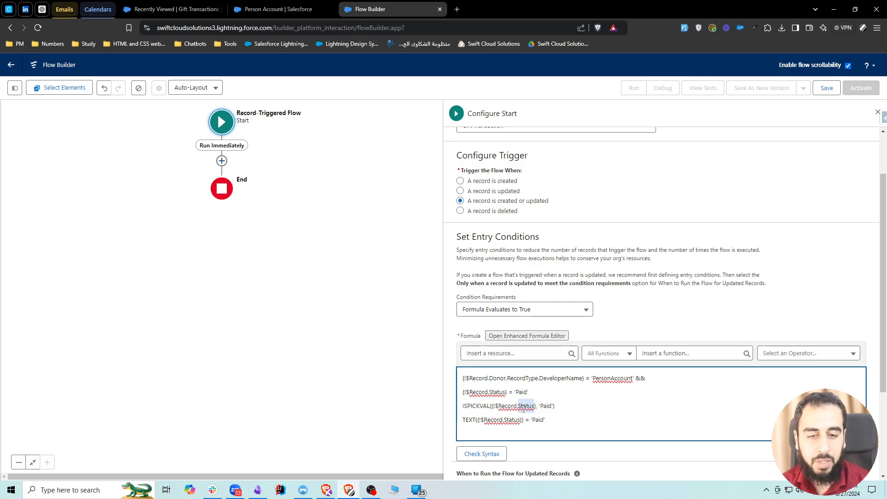
{"action": "left_click_drag", "start_coordinate": [491, 406], "coordinate": [467, 406]}
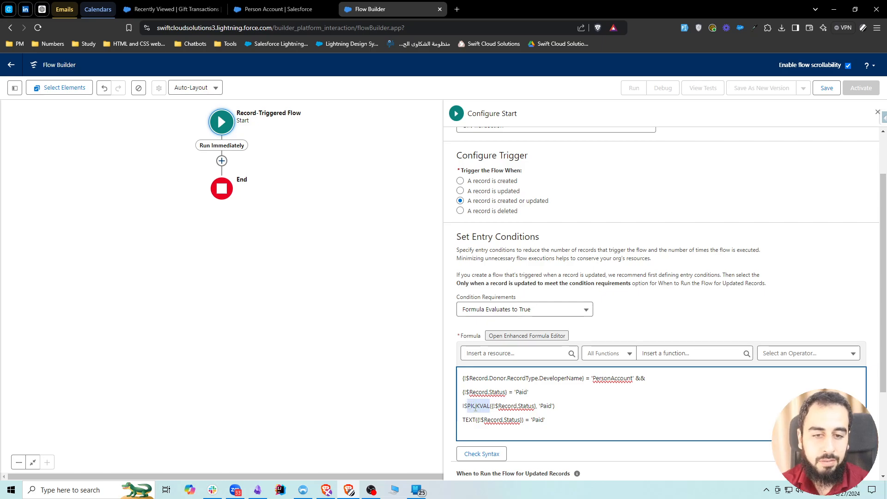
Delete the TEXT line and the plain Status comparison from the formula, keeping the ISPICKVAL line, and check the syntax.
{"action": "triple_click", "coordinate": [520, 418]}
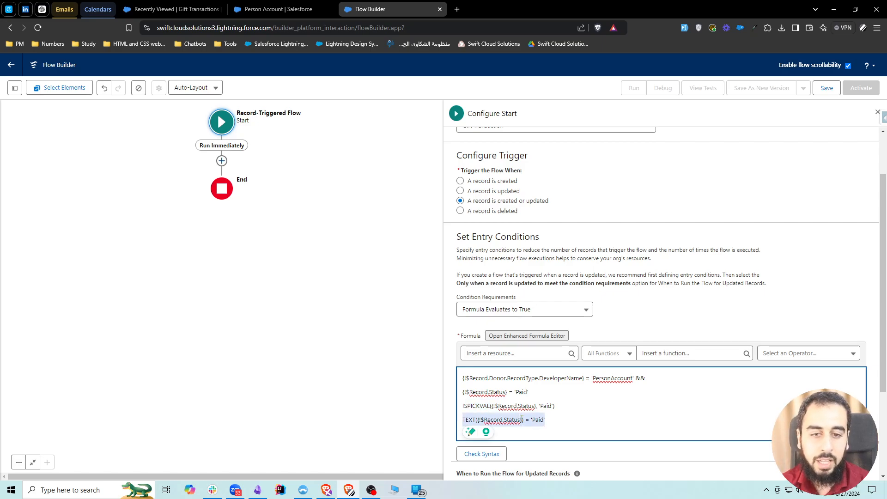
{"action": "key", "text": "BackSpace"}
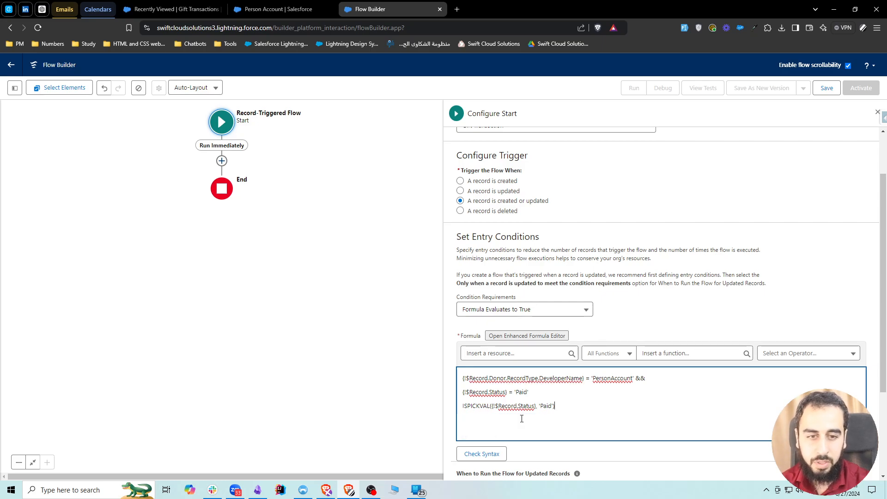
{"action": "triple_click", "coordinate": [528, 394]}
{"action": "key", "text": "BackSpace"}
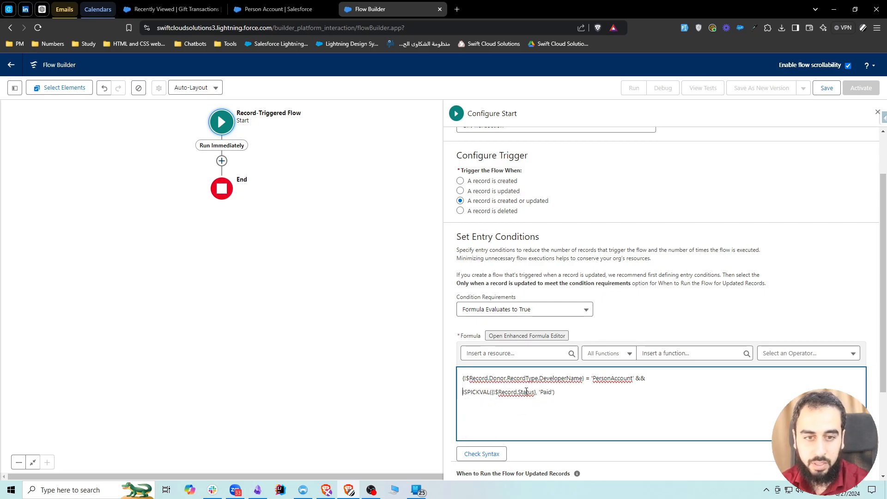
{"action": "left_click", "coordinate": [492, 453]}
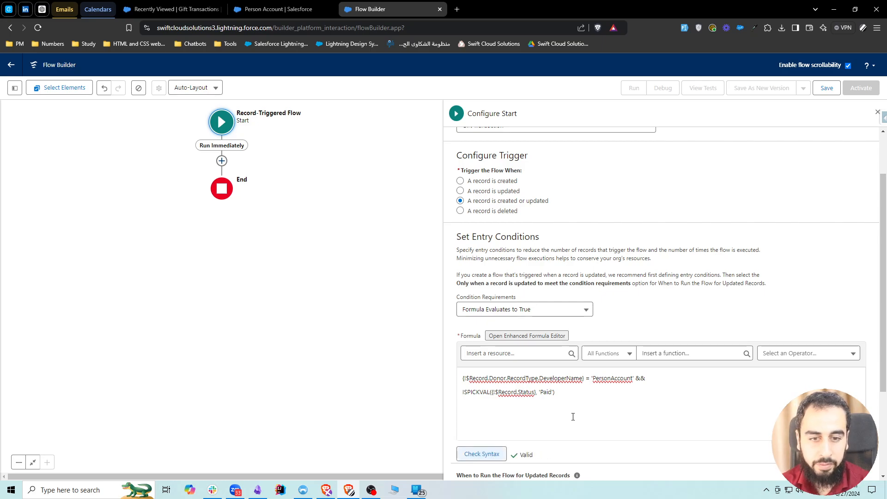
Review the option that runs the flow every time a record is updated and meets the condition requirements.
{"action": "scroll", "coordinate": [578, 411], "scroll_direction": "down", "scroll_amount": 2}
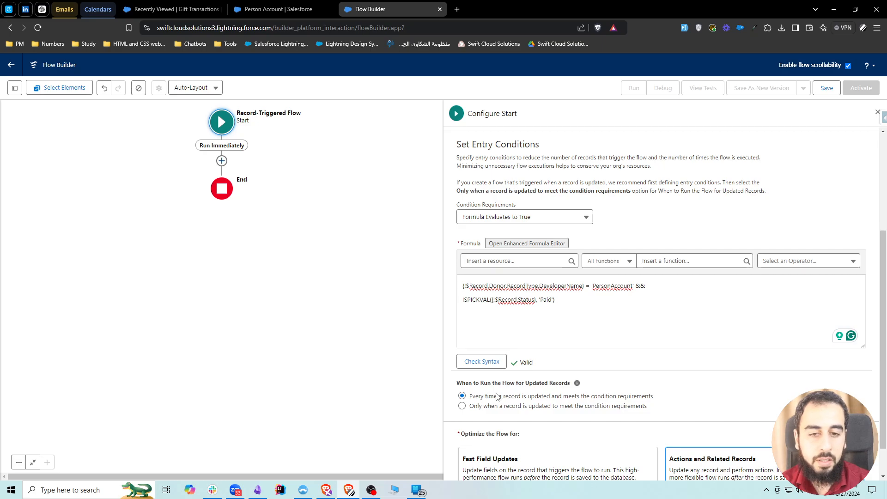
{"action": "left_click_drag", "start_coordinate": [469, 398], "coordinate": [607, 400]}
{"action": "left_click", "coordinate": [614, 310]}
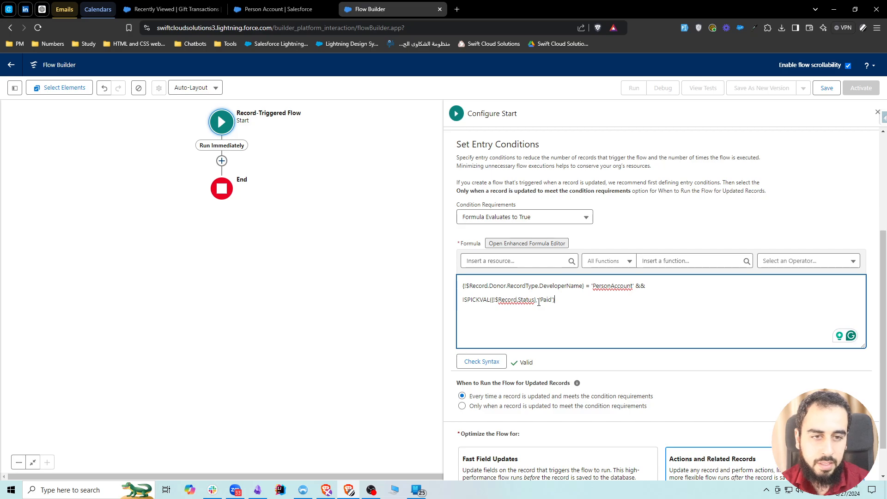
{"action": "scroll", "coordinate": [578, 330], "scroll_direction": "up", "scroll_amount": 1}
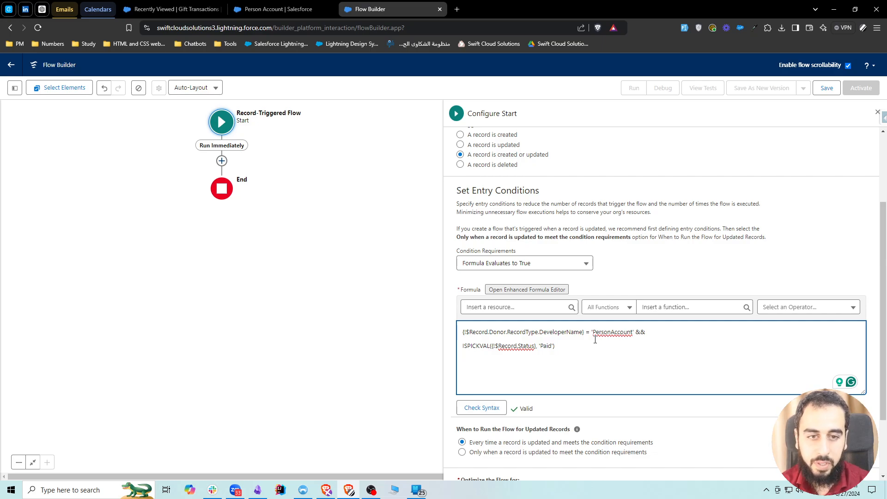
Open the paid $600 individual gift transaction dated 2024-08-26, set its description to fgdsdffg and save the record.
{"action": "left_click", "coordinate": [180, 9]}
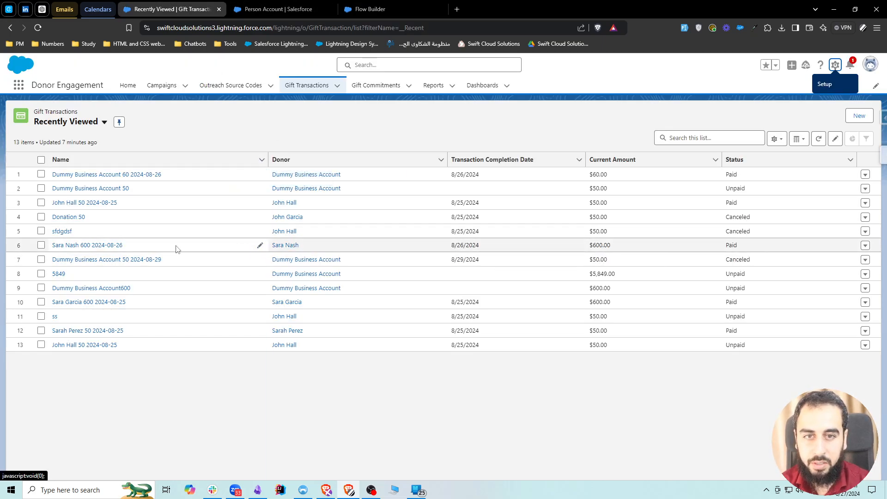
{"action": "left_click", "coordinate": [88, 245]}
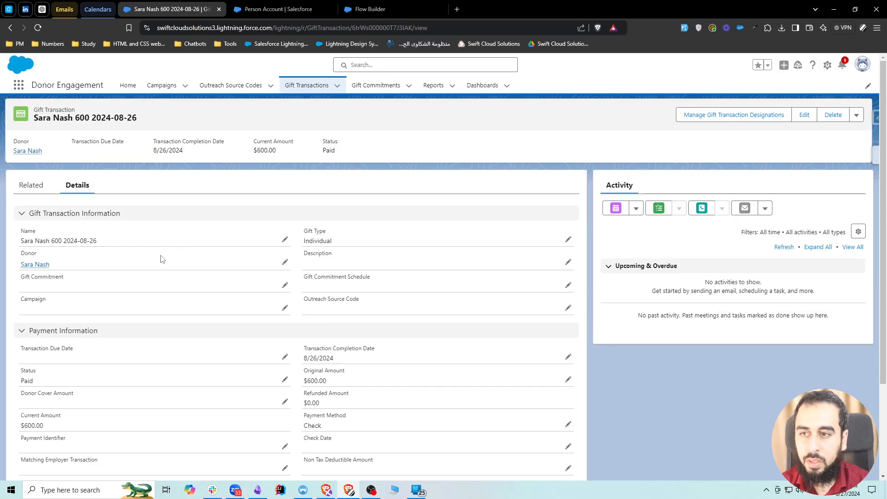
{"action": "left_click_drag", "start_coordinate": [55, 266], "coordinate": [12, 282]}
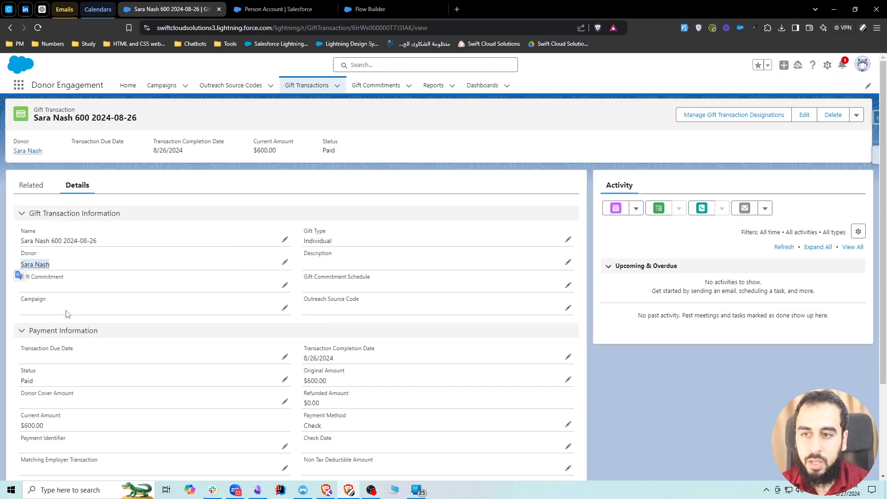
{"action": "left_click_drag", "start_coordinate": [19, 381], "coordinate": [40, 382]}
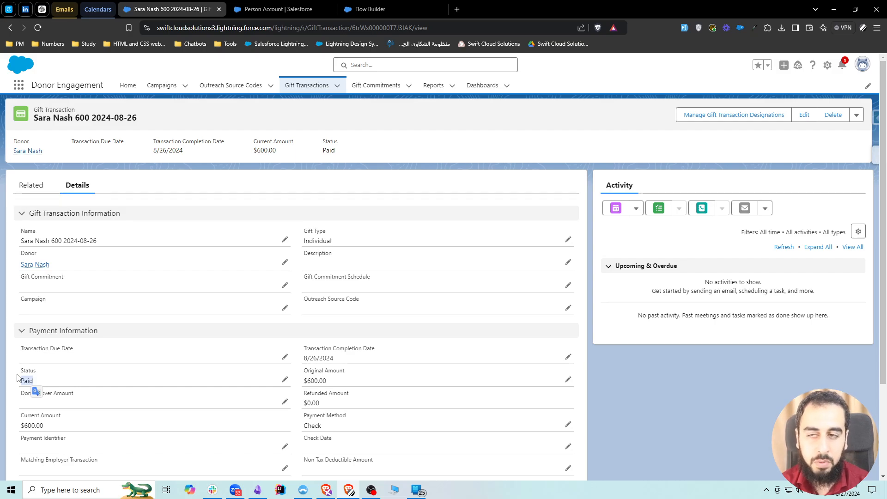
{"action": "left_click", "coordinate": [17, 347]}
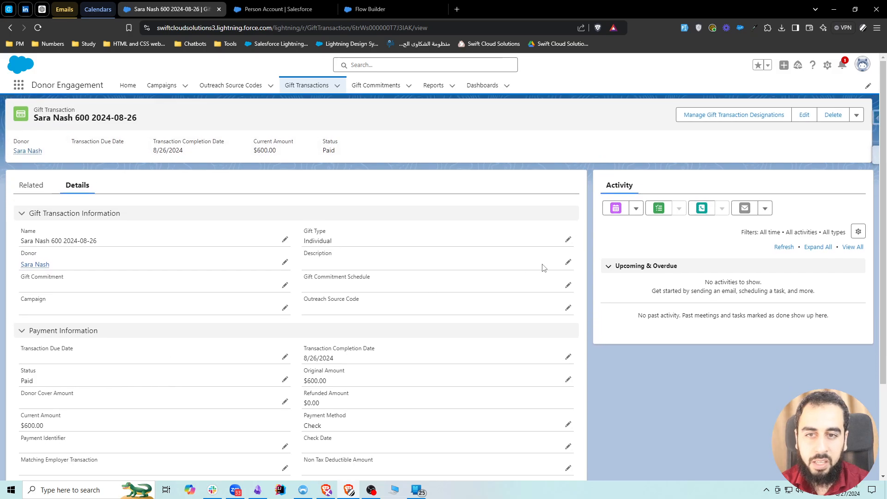
{"action": "left_click", "coordinate": [568, 262]}
{"action": "type", "text": "fgdsdffg"}
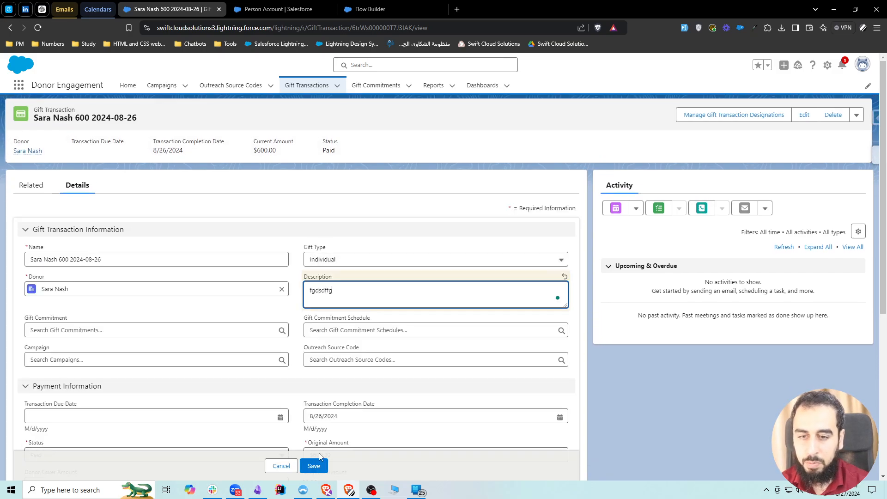
{"action": "left_click", "coordinate": [314, 465]}
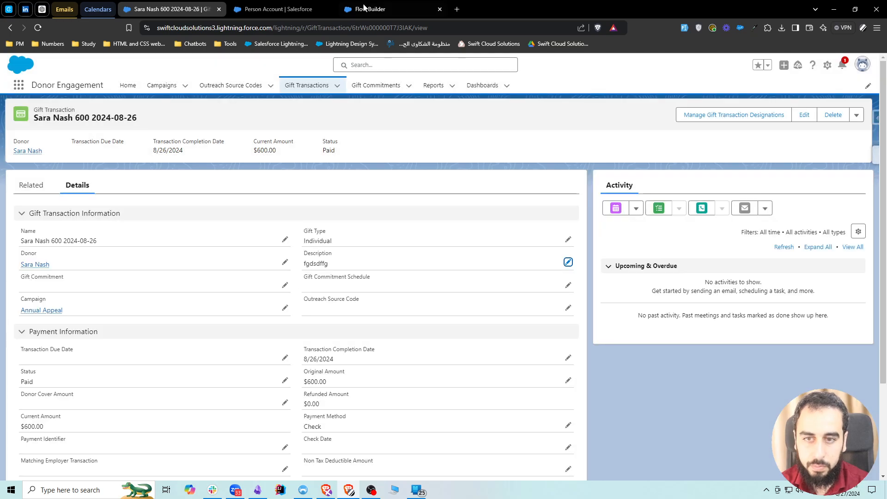
Return to the flow and set it to run only when a record is updated to meet the condition requirements.
{"action": "left_click", "coordinate": [370, 9]}
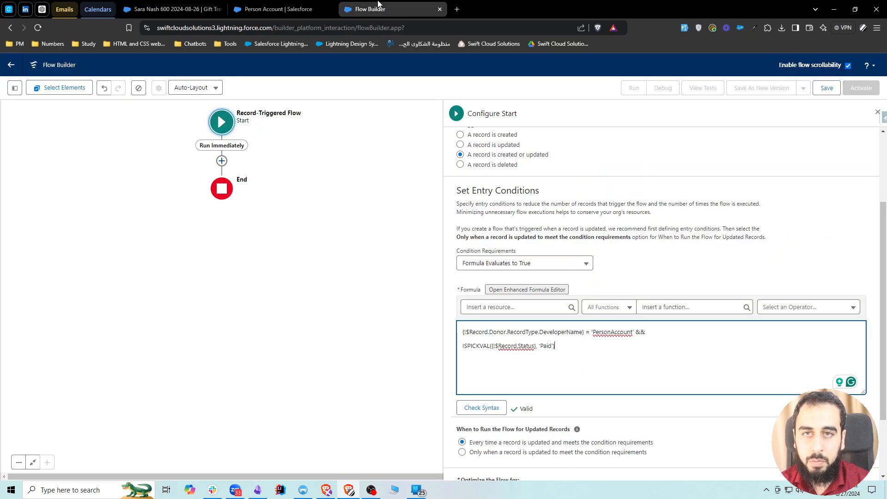
{"action": "left_click_drag", "start_coordinate": [470, 443], "coordinate": [551, 445]}
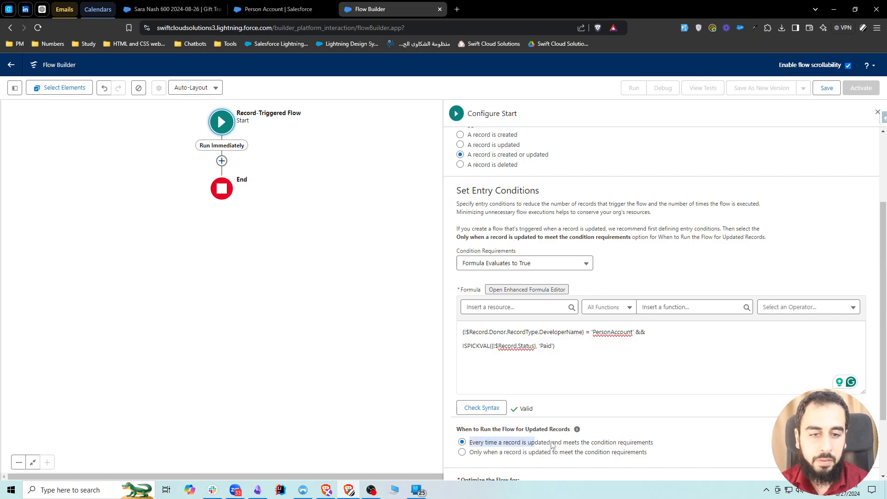
{"action": "left_click", "coordinate": [551, 444]}
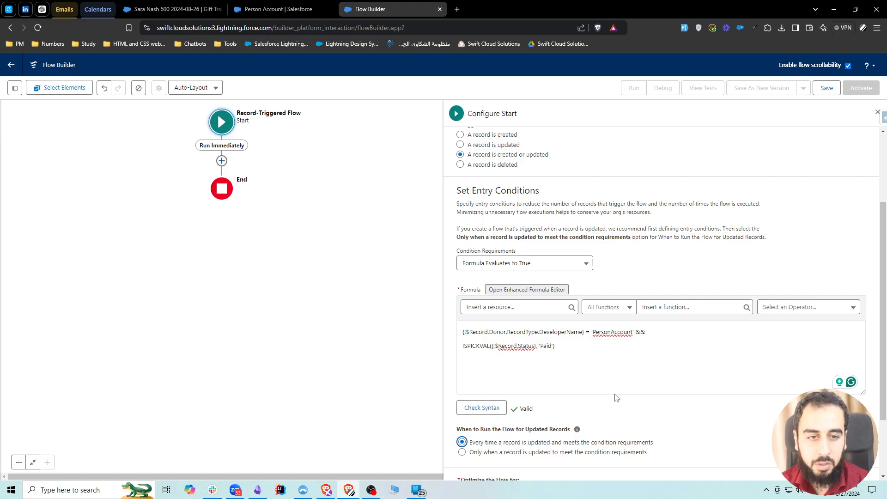
{"action": "left_click", "coordinate": [581, 344]}
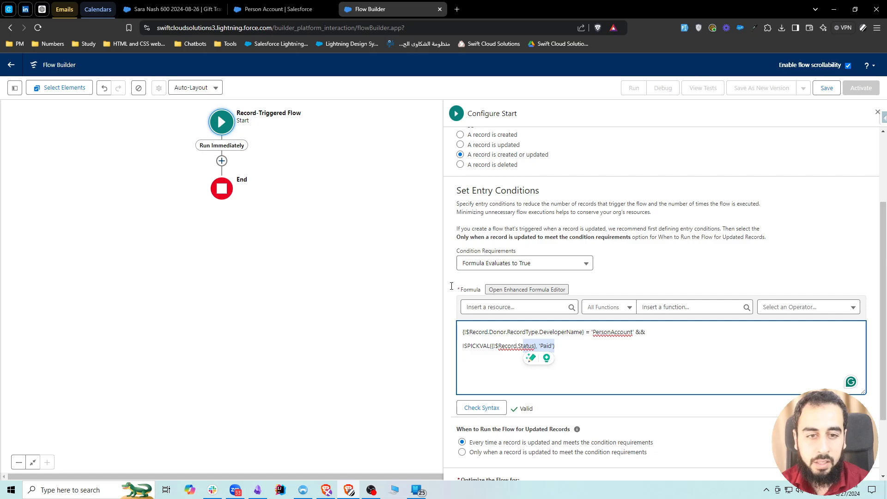
{"action": "left_click", "coordinate": [161, 10]}
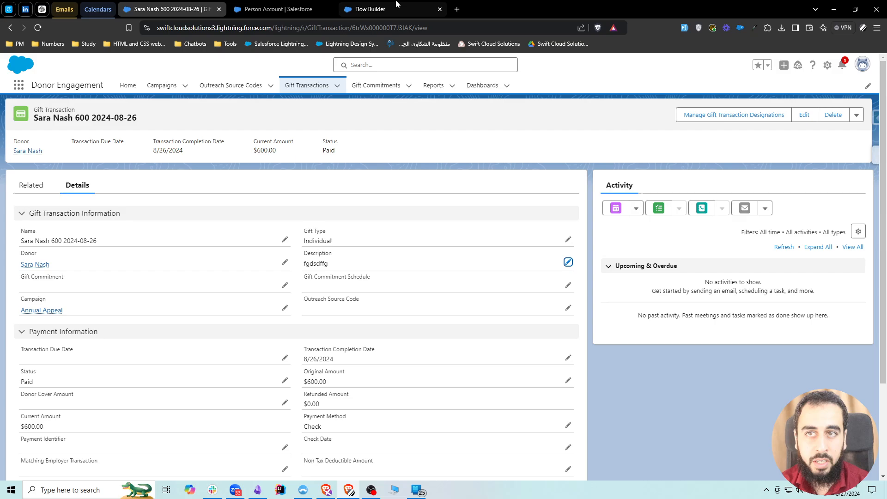
{"action": "left_click", "coordinate": [370, 9]}
{"action": "left_click", "coordinate": [562, 344]}
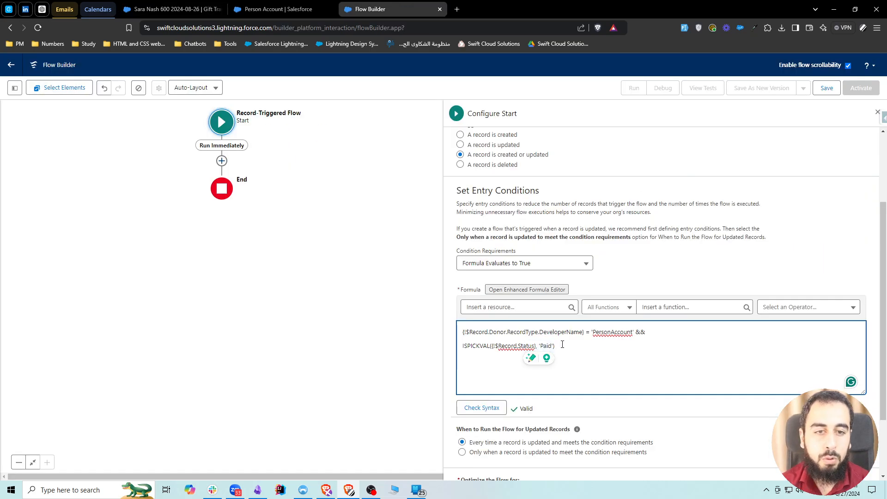
{"action": "left_click", "coordinate": [462, 453]}
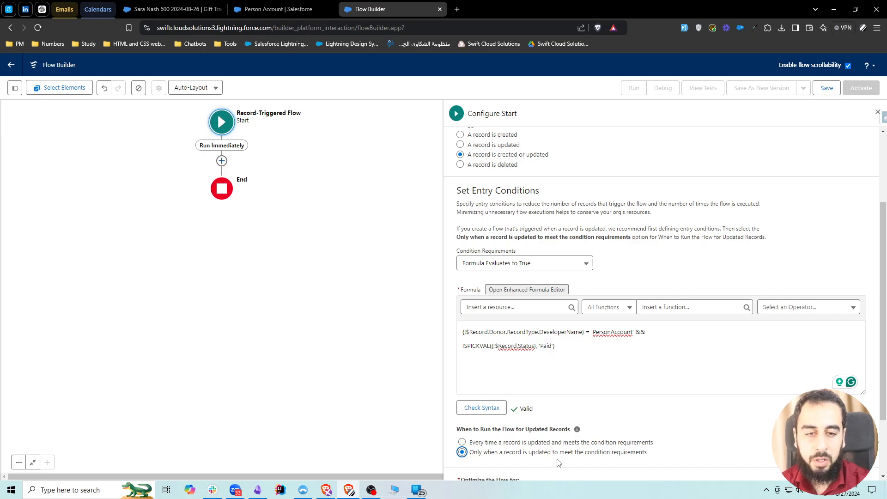
Compare the donor and status of the $600 gift transaction with the flow's entry conditions, and close the start configuration.
{"action": "left_click", "coordinate": [173, 9]}
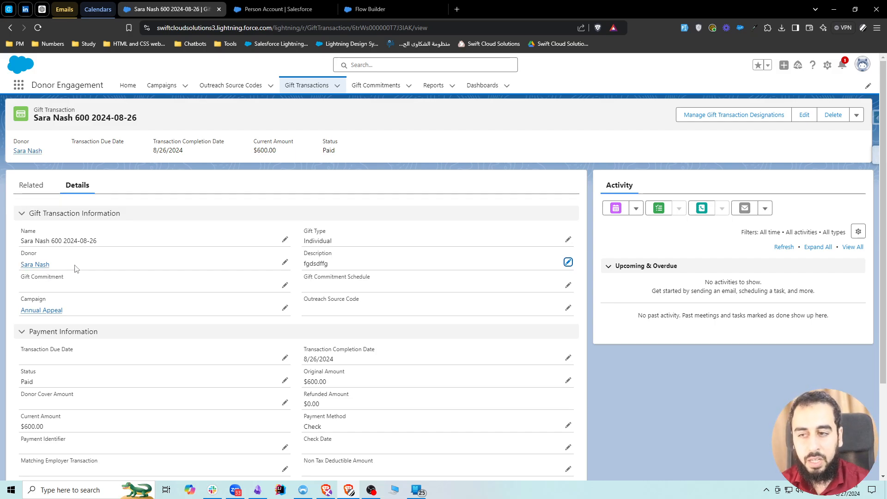
{"action": "scroll", "coordinate": [76, 269], "scroll_direction": "down", "scroll_amount": 2}
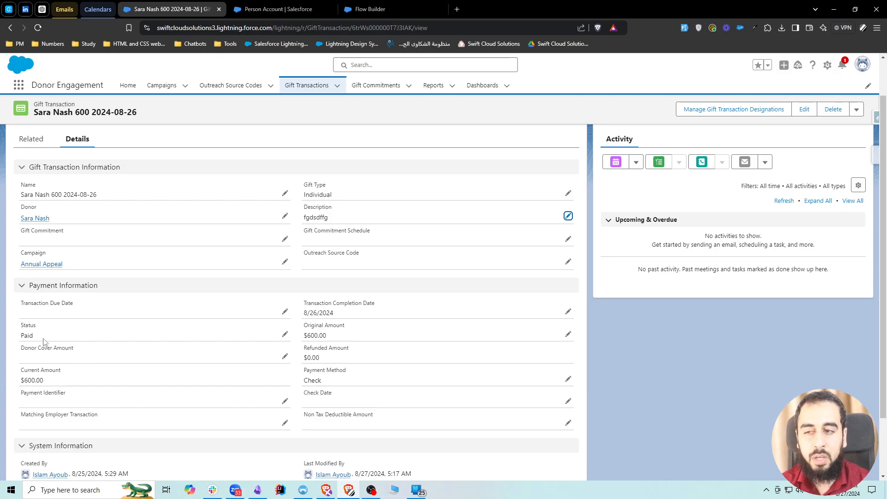
{"action": "scroll", "coordinate": [45, 343], "scroll_direction": "up", "scroll_amount": 2}
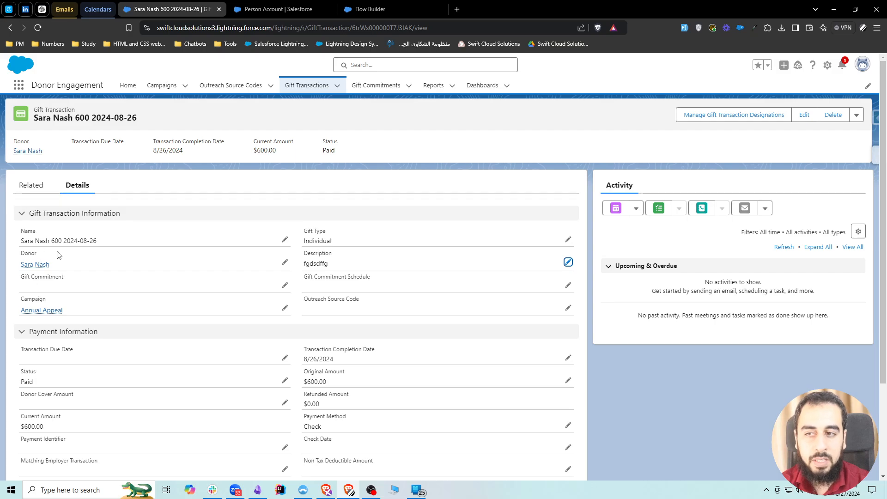
{"action": "left_click", "coordinate": [366, 5]}
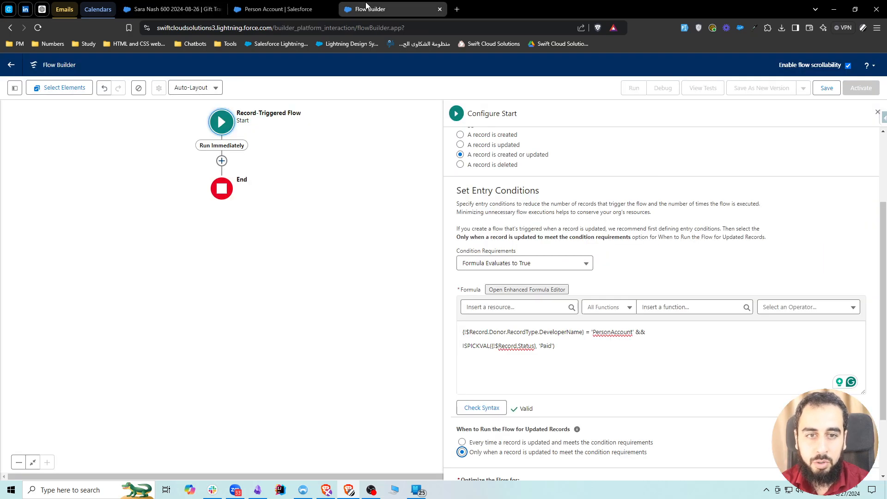
{"action": "left_click", "coordinate": [561, 347]}
{"action": "scroll", "coordinate": [473, 443], "scroll_direction": "down", "scroll_amount": 2}
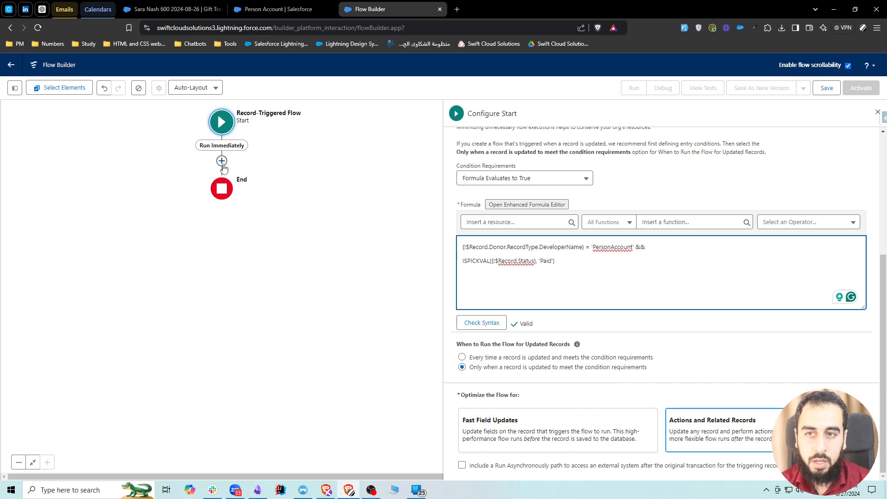
{"action": "left_click", "coordinate": [877, 113]}
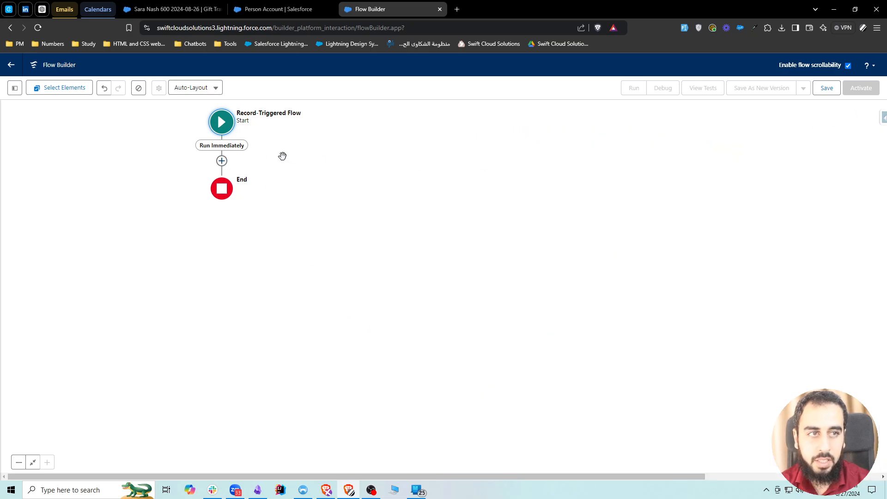
Add a Send Email action to the flow's Run Immediately path, between the start and the end.
{"action": "left_click", "coordinate": [221, 161]}
{"action": "type", "text": "send email"}
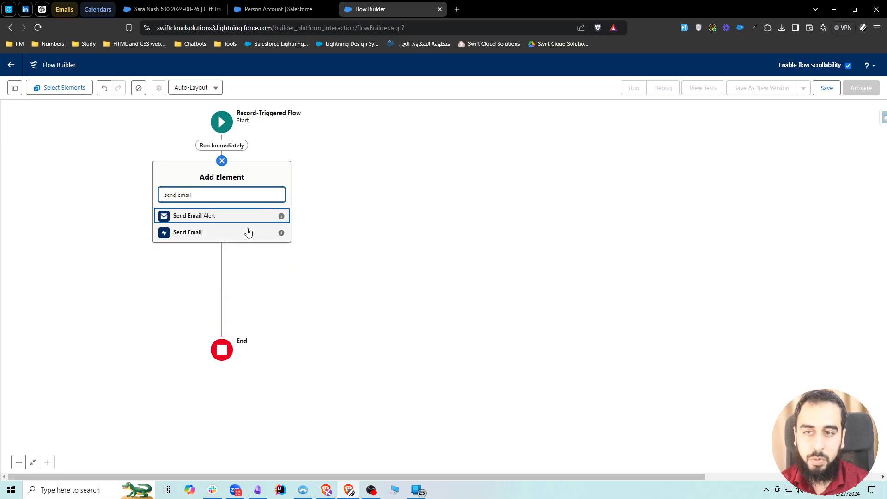
{"action": "left_click", "coordinate": [233, 233]}
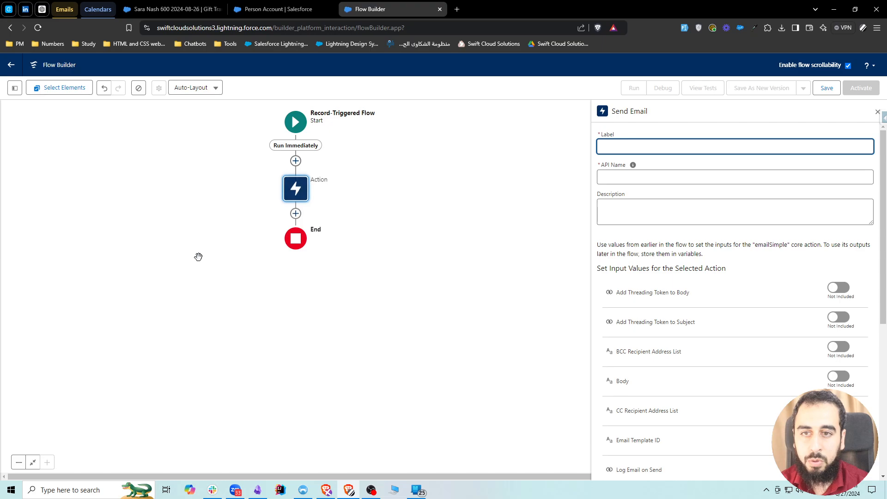
Label the email action Send Thank You Email and let its API name fill in as Send_Thank_You_Email.
{"action": "type", "text": "SEdn"}
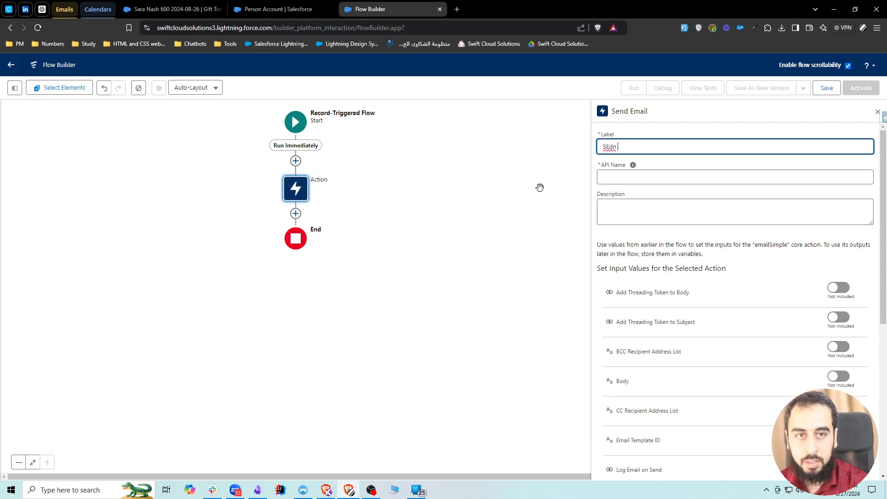
{"action": "key", "text": "BackSpace"}
{"action": "key", "text": "BackSpace"}
{"action": "key", "text": "BackSpace"}
{"action": "key", "text": "BackSpace"}
{"action": "type", "text": "end T"}
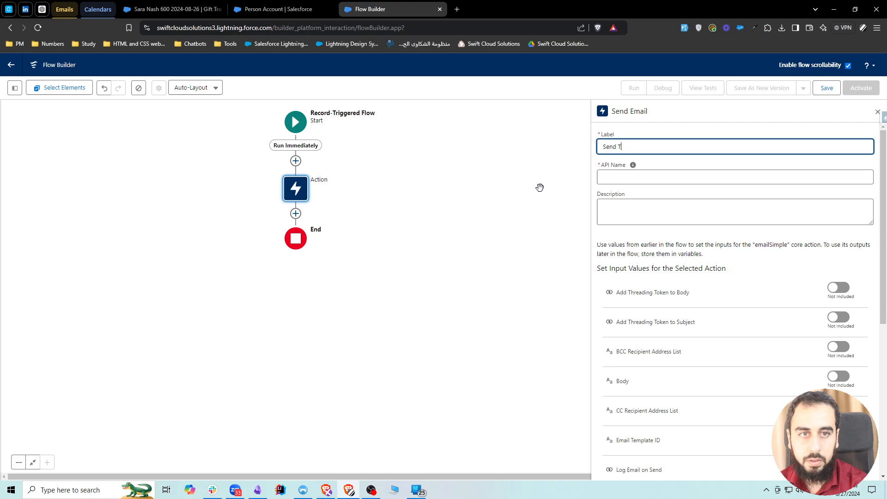
{"action": "type", "text": "hank you Email"}
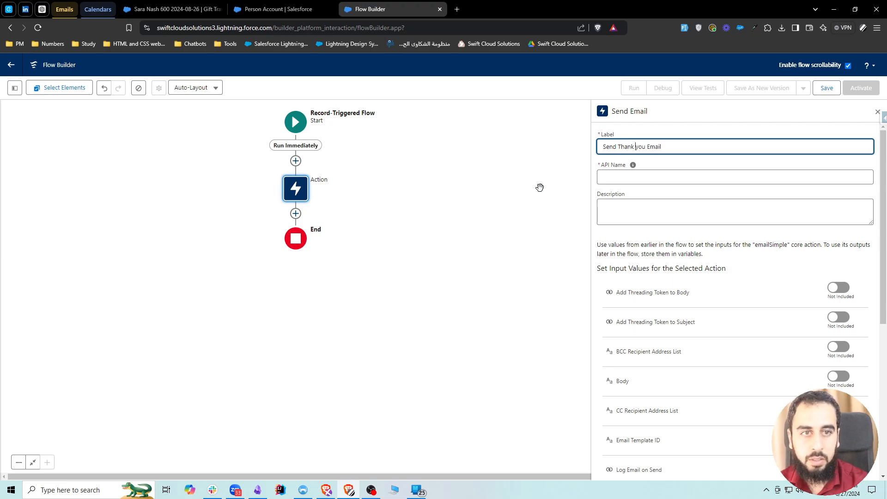
{"action": "key", "text": "Left"}
{"action": "key", "text": "Left"}
{"action": "key", "text": "Left"}
{"action": "key", "text": "Left"}
{"action": "key", "text": "Left"}
{"action": "key", "text": "Left"}
{"action": "key", "text": "Left"}
{"action": "key", "text": "Left"}
{"action": "key", "text": "BackSpace"}
{"action": "type", "text": "Y"}
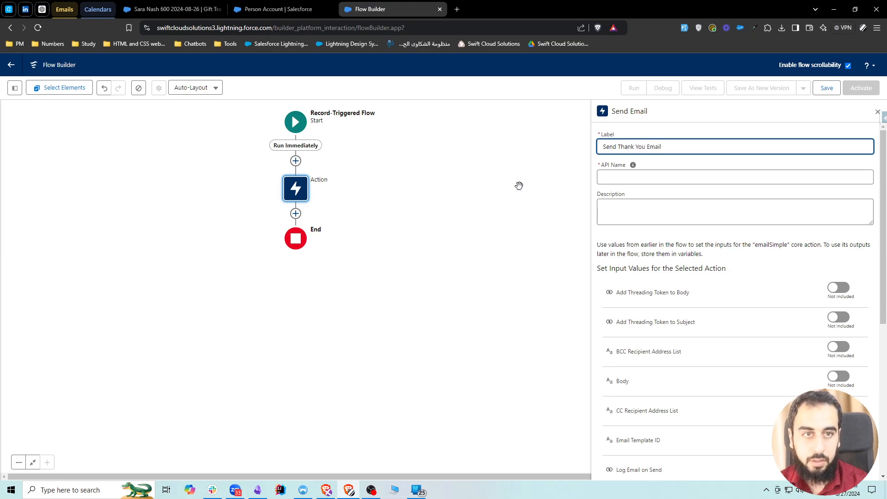
{"action": "left_click", "coordinate": [707, 137]}
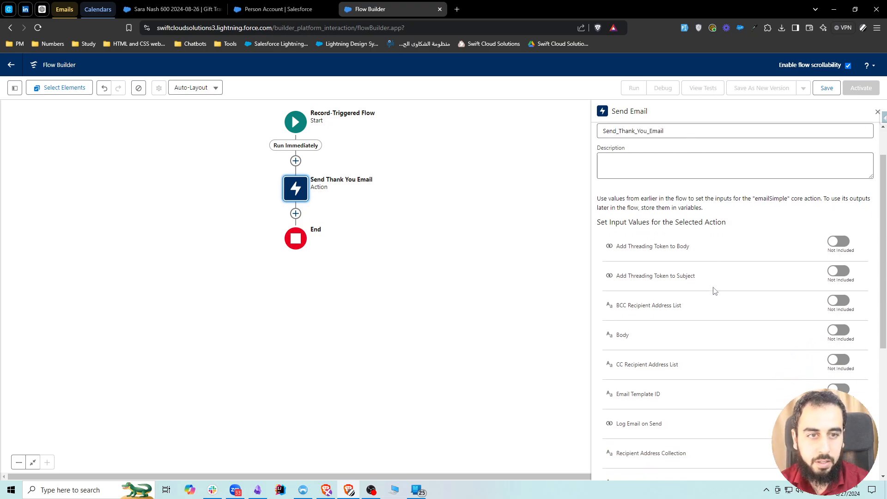
Include the Body input value in the email action and open its value for entry.
{"action": "scroll", "coordinate": [695, 297], "scroll_direction": "down", "scroll_amount": 3}
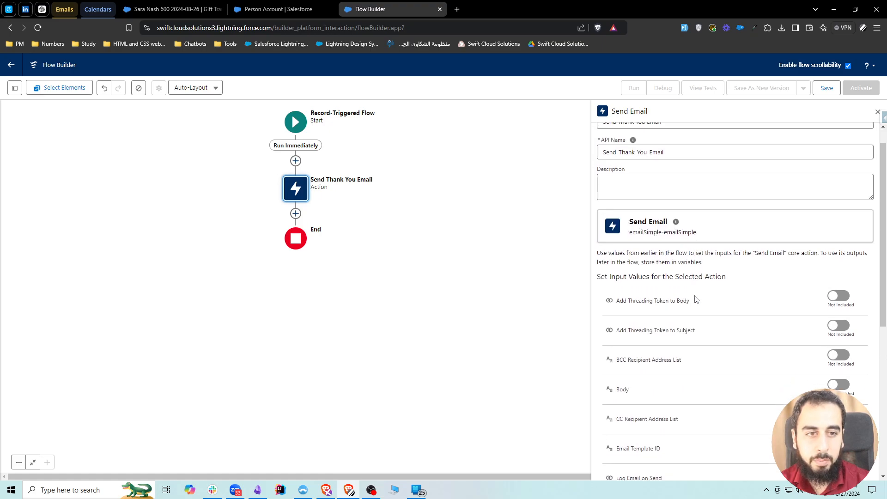
{"action": "scroll", "coordinate": [695, 297], "scroll_direction": "down", "scroll_amount": 2}
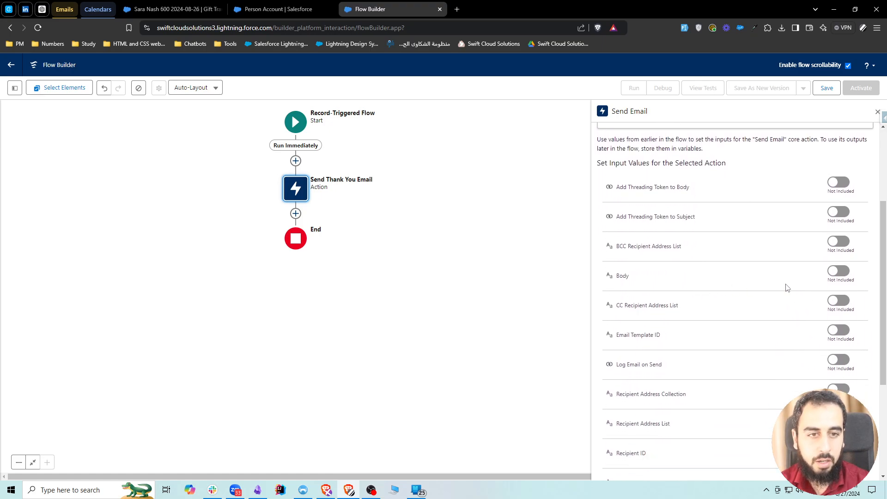
{"action": "left_click", "coordinate": [839, 275]}
{"action": "left_click", "coordinate": [668, 286]}
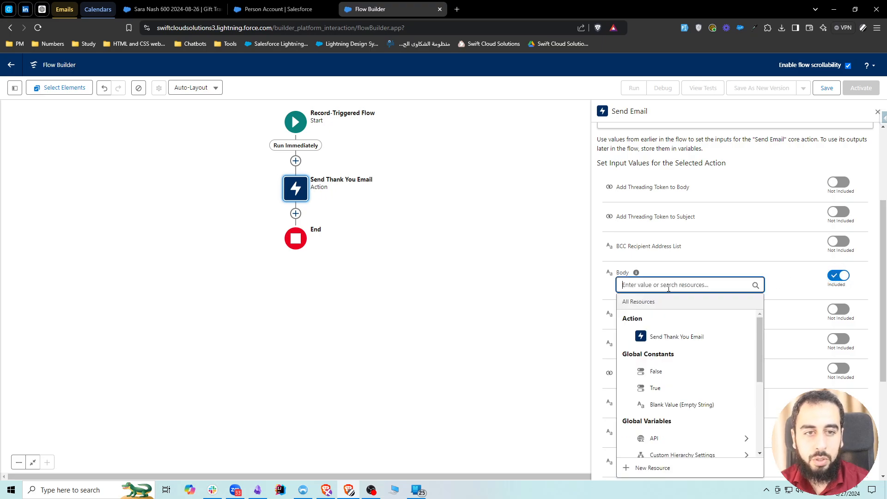
{"action": "type", "text": "Thank you"}
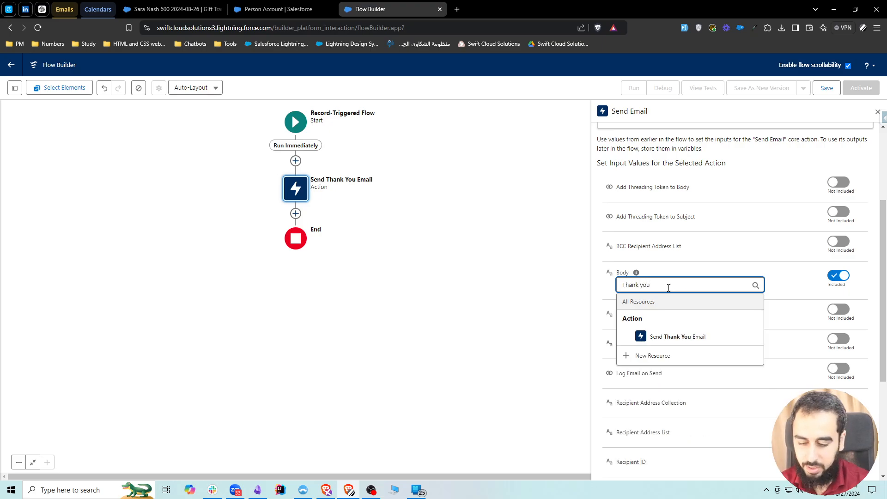
{"action": "key", "text": "ctrl+a"}
{"action": "key", "text": "BackSpace"}
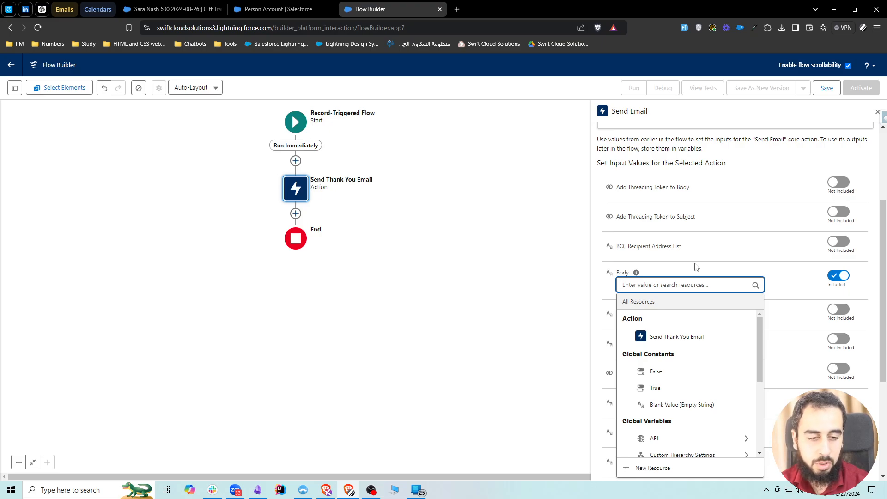
Start a new Text Template resource for the email body with the API name TxtTmp_EmailBody.
{"action": "left_click", "coordinate": [665, 468]}
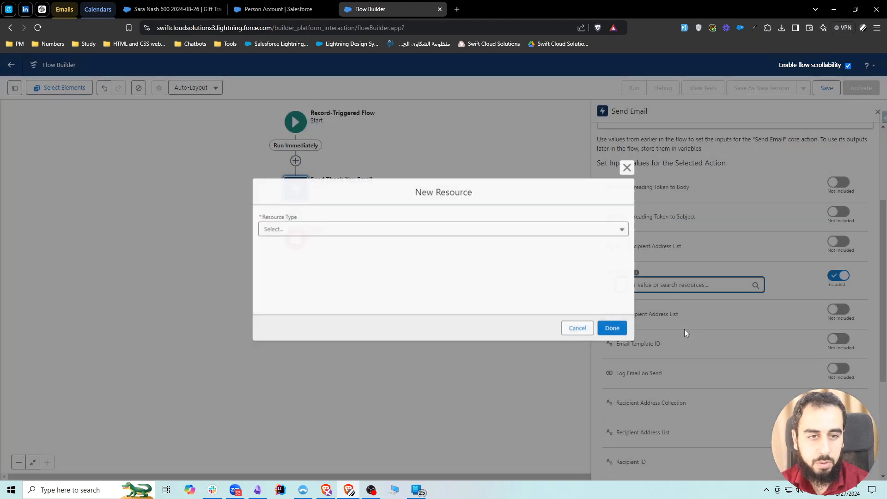
{"action": "left_click", "coordinate": [291, 228]}
{"action": "left_click", "coordinate": [317, 312]}
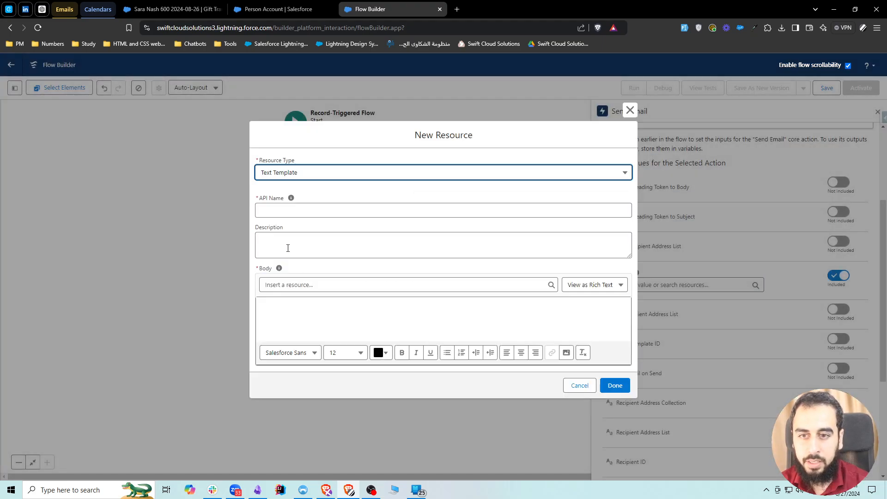
{"action": "left_click", "coordinate": [284, 206]}
{"action": "type", "text": "TxtT"}
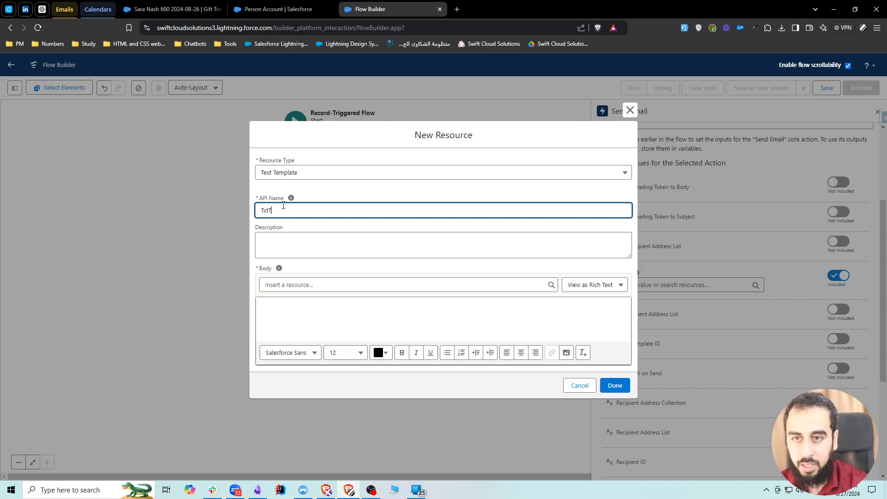
{"action": "type", "text": "mp_"}
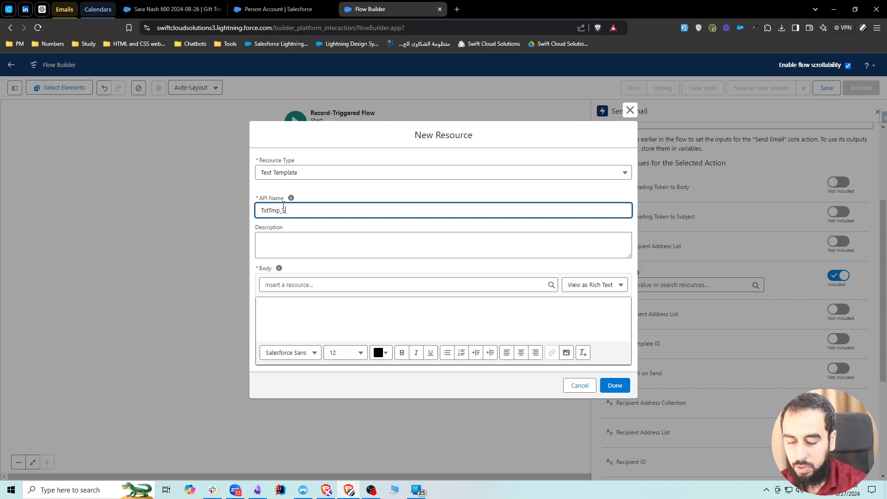
{"action": "type", "text": "EmailBody"}
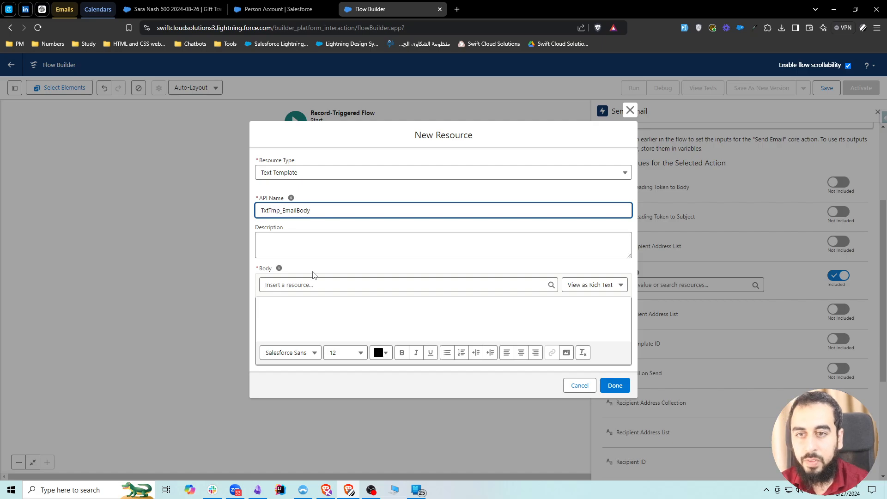
{"action": "left_click", "coordinate": [354, 268]}
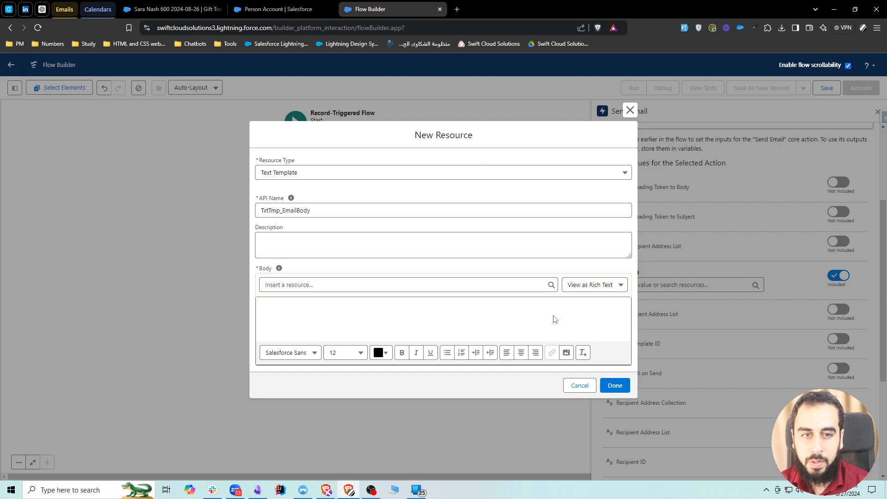
Write the template body as "Hello First Name,", "Thank you for your gift" and "Swift Cloud Solutions", separated by blank lines.
{"action": "left_click", "coordinate": [443, 316]}
{"action": "type", "text": "Hell"}
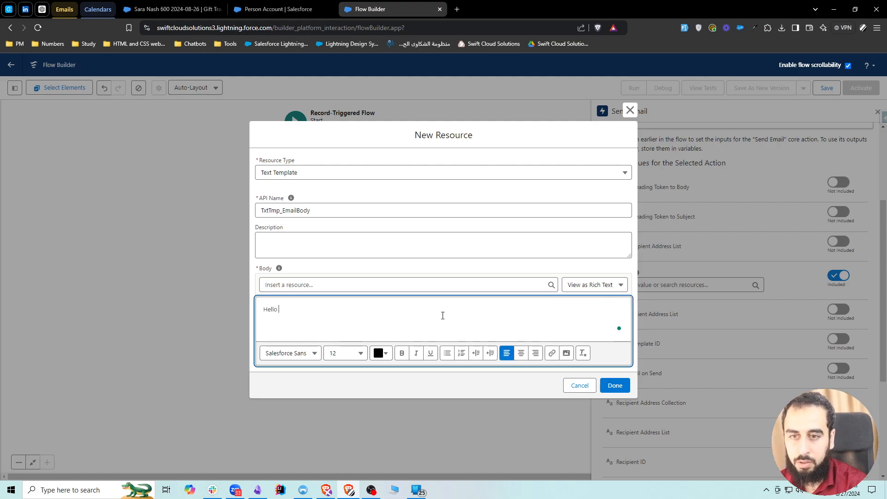
{"action": "type", "text": "o F"}
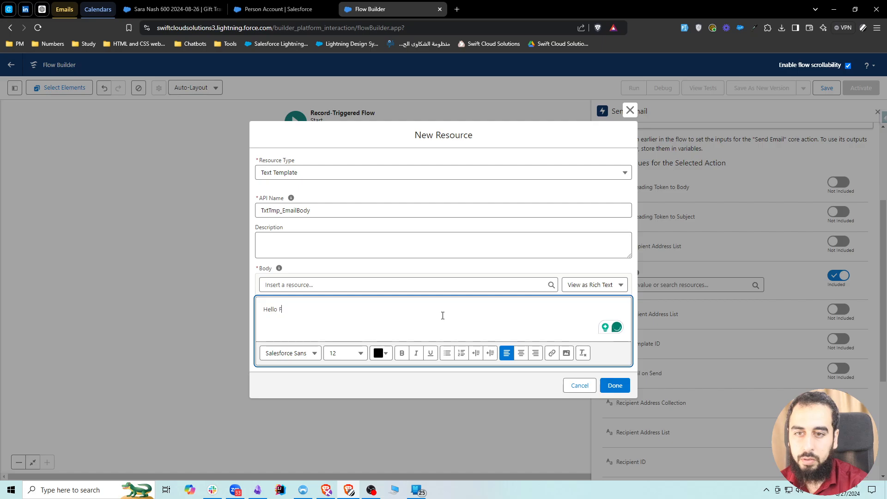
{"action": "type", "text": "irst Name, "}
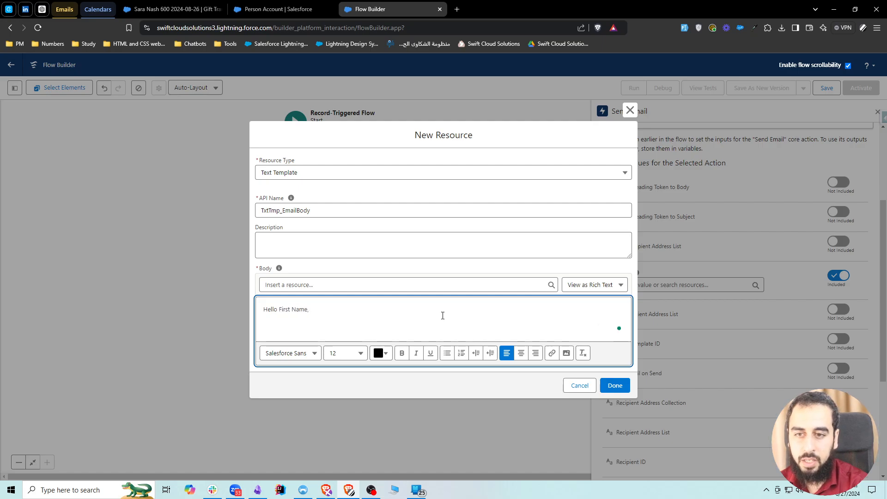
{"action": "type", "text": "Thank you for your "}
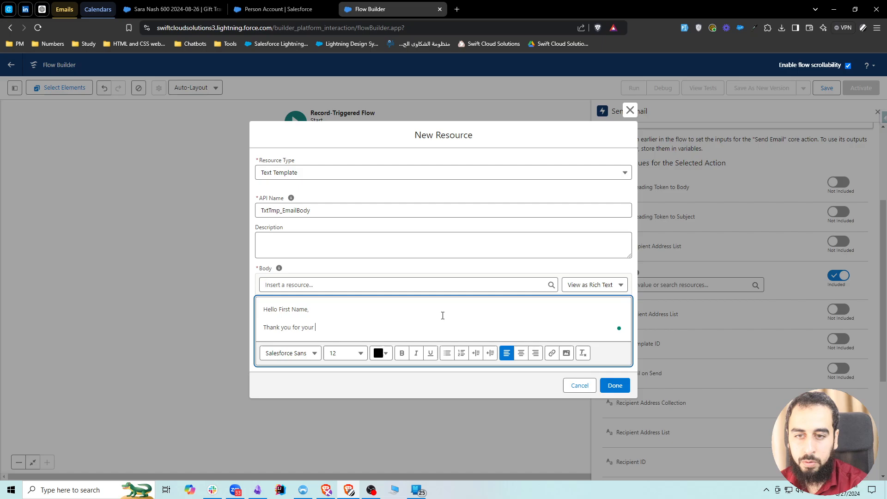
{"action": "type", "text": "gift"}
{"action": "key", "text": "Return"}
{"action": "type", "text": "Swift "}
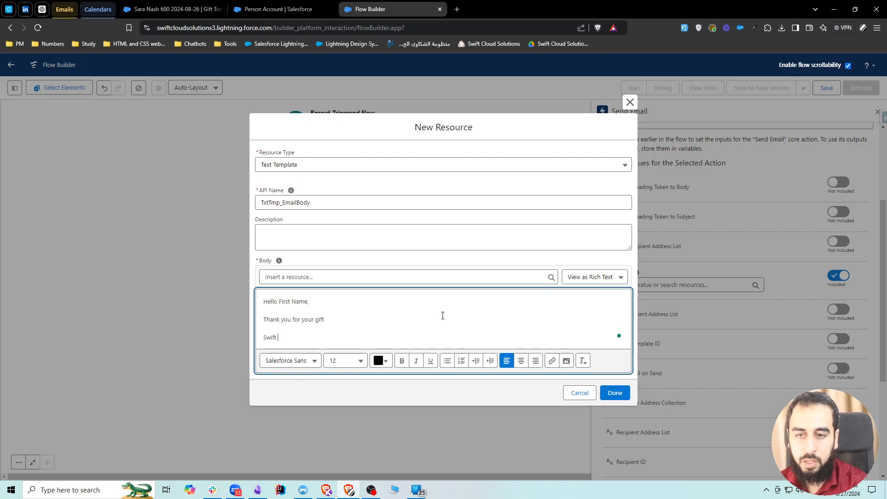
{"action": "type", "text": "Cloud"}
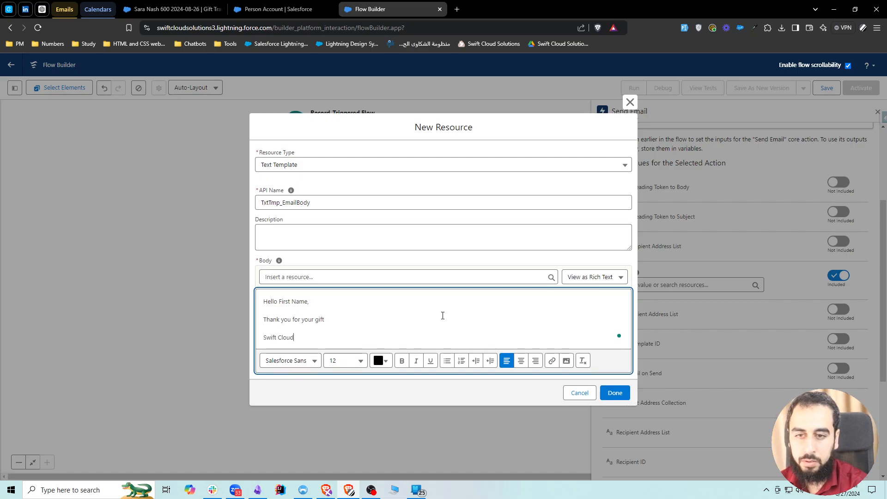
{"action": "type", "text": " Solutions"}
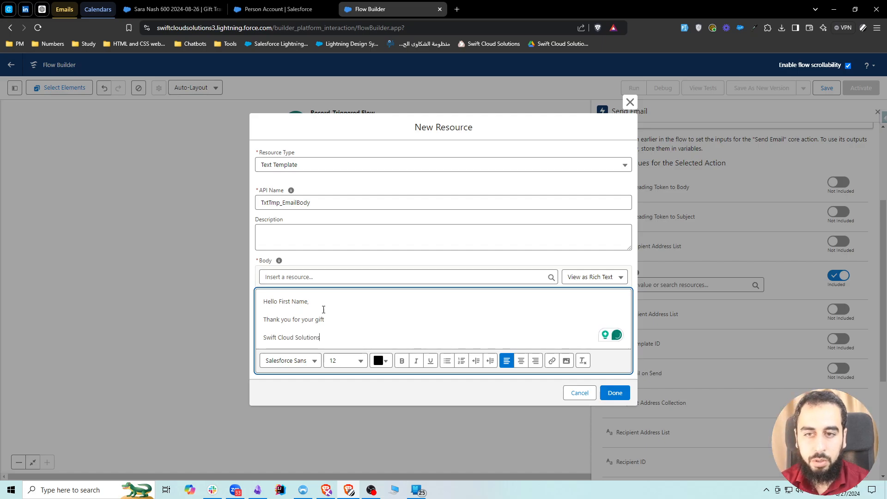
Make "First Name," in the greeting line of the template body bold.
{"action": "double_click", "coordinate": [268, 301]}
{"action": "left_click_drag", "start_coordinate": [279, 301], "coordinate": [312, 301]}
{"action": "left_click", "coordinate": [402, 361]}
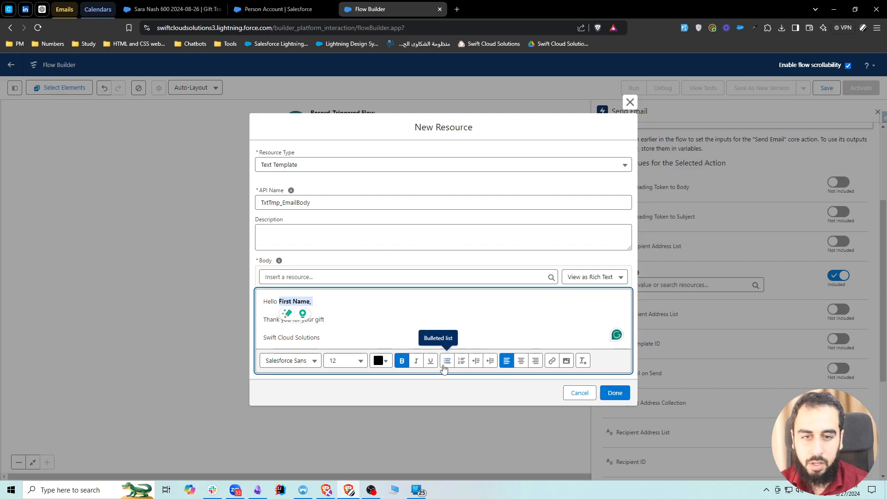
{"action": "left_click", "coordinate": [329, 312]}
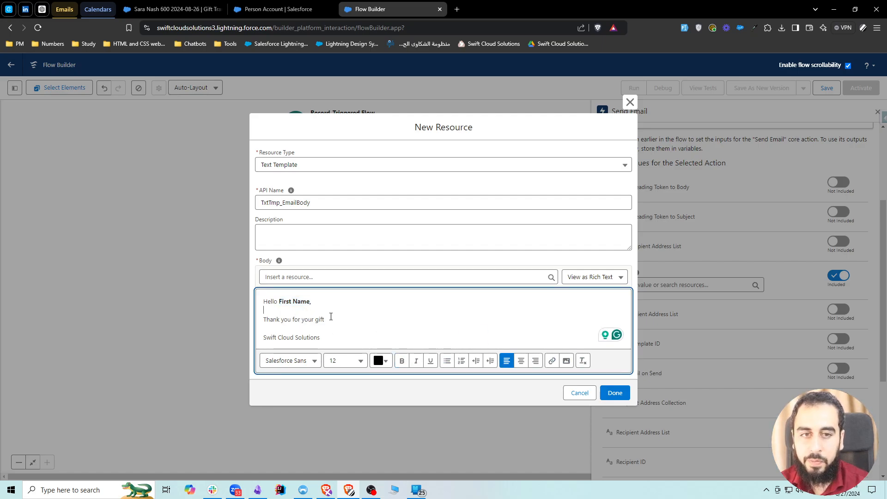
Replace the bold "First Name" placeholder in the greeting with the merge field {!$Record.Donor.FirstName}.
{"action": "double_click", "coordinate": [301, 301]}
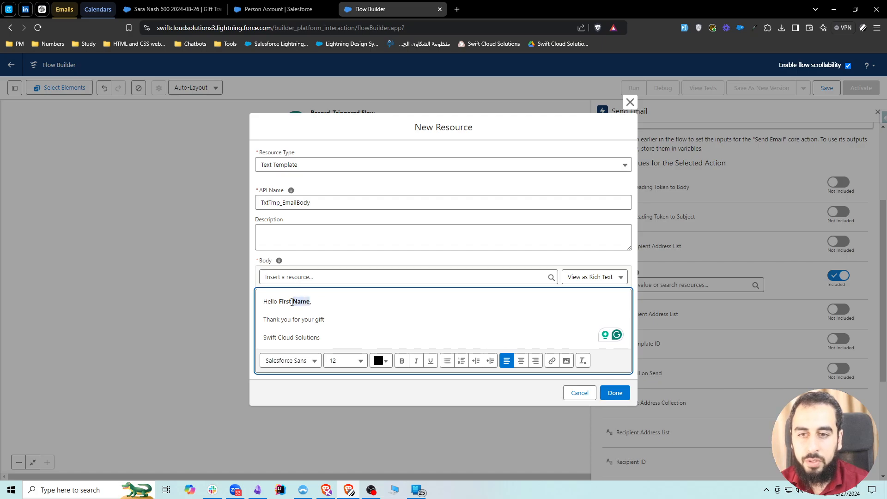
{"action": "left_click_drag", "start_coordinate": [292, 302], "coordinate": [279, 301]}
{"action": "left_click", "coordinate": [290, 278]}
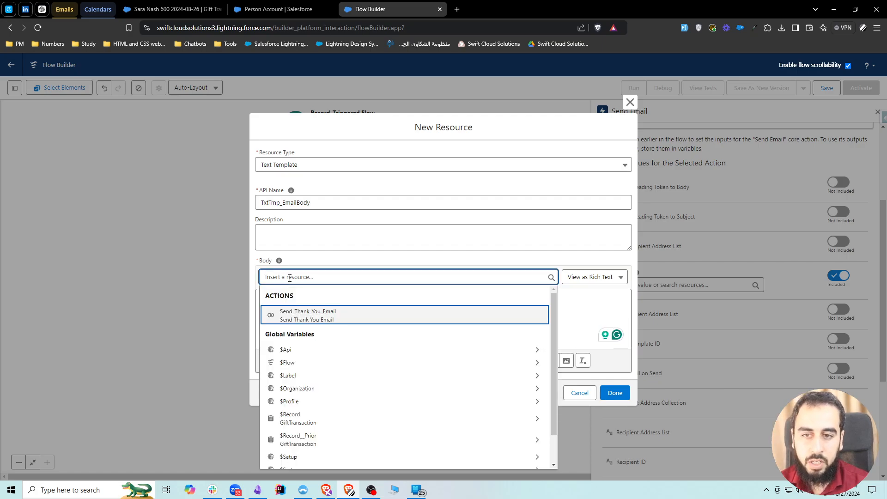
{"action": "type", "text": "rec"}
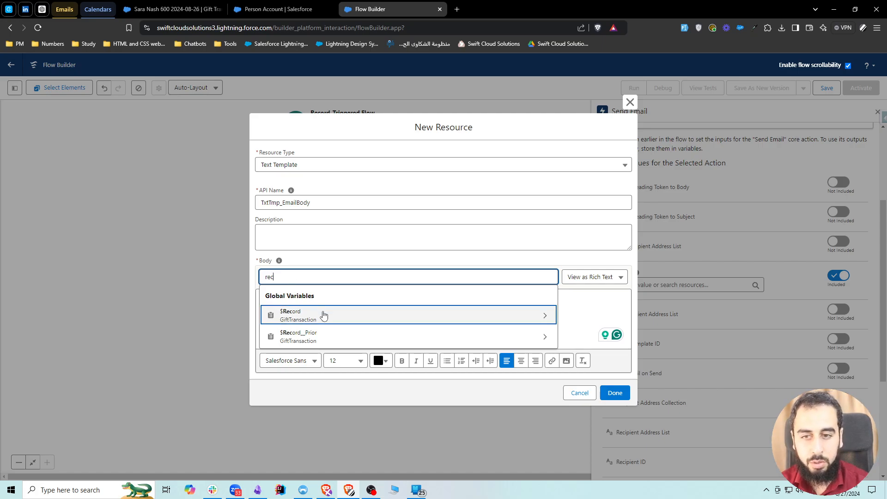
{"action": "left_click", "coordinate": [323, 314]}
{"action": "type", "text": "d.Donor"}
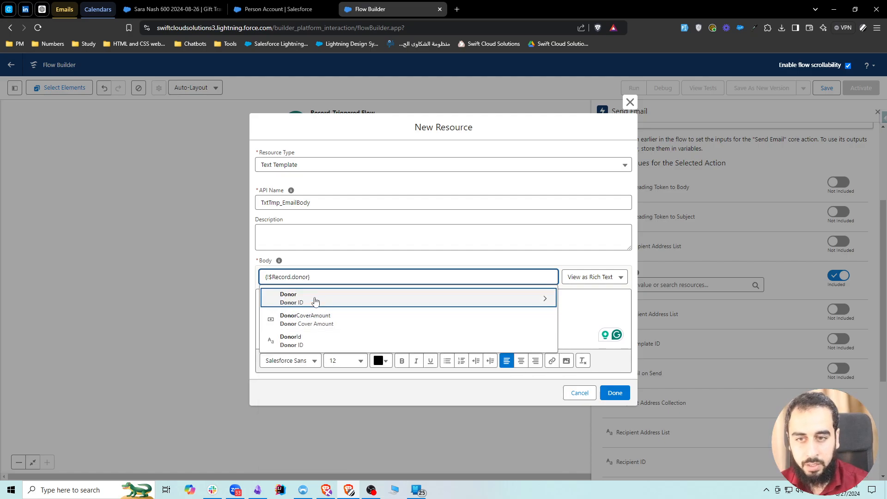
{"action": "left_click", "coordinate": [317, 300]}
{"action": "type", "text": "first"}
{"action": "left_click", "coordinate": [315, 300]}
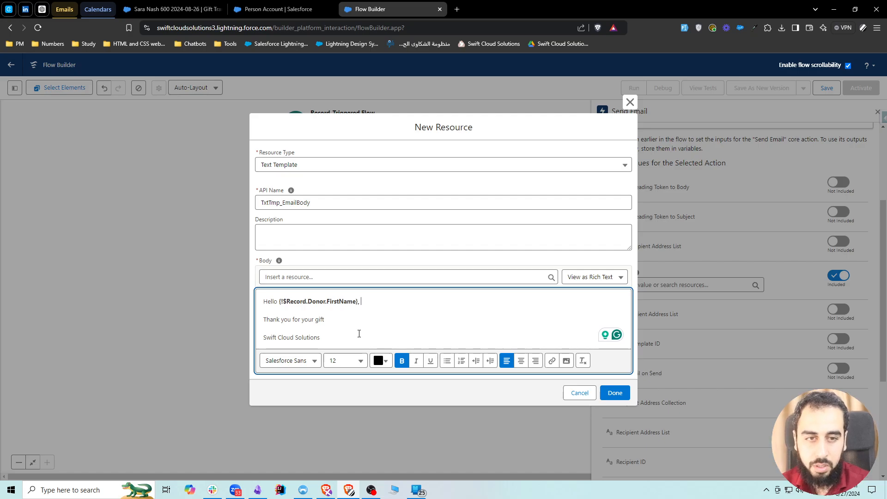
Examine the template body's HTML source as plain text in an enlarged body area, and return to the rich text view.
{"action": "left_click", "coordinate": [590, 277]}
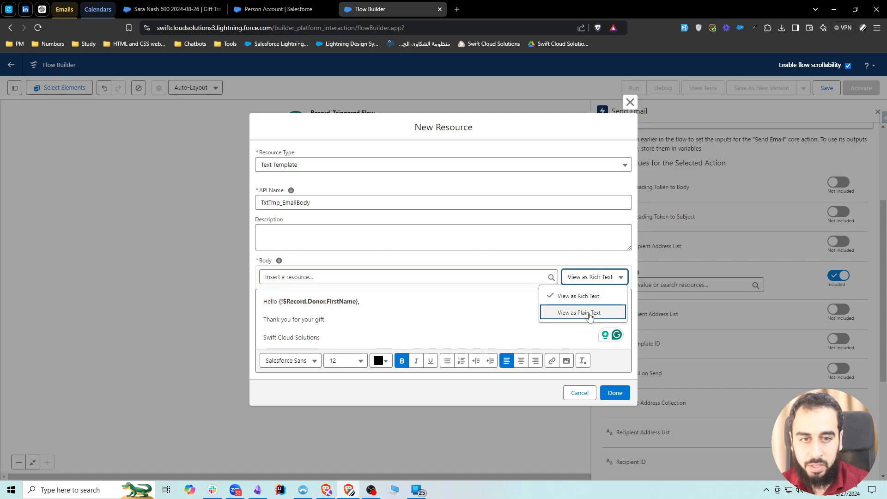
{"action": "left_click", "coordinate": [589, 314]}
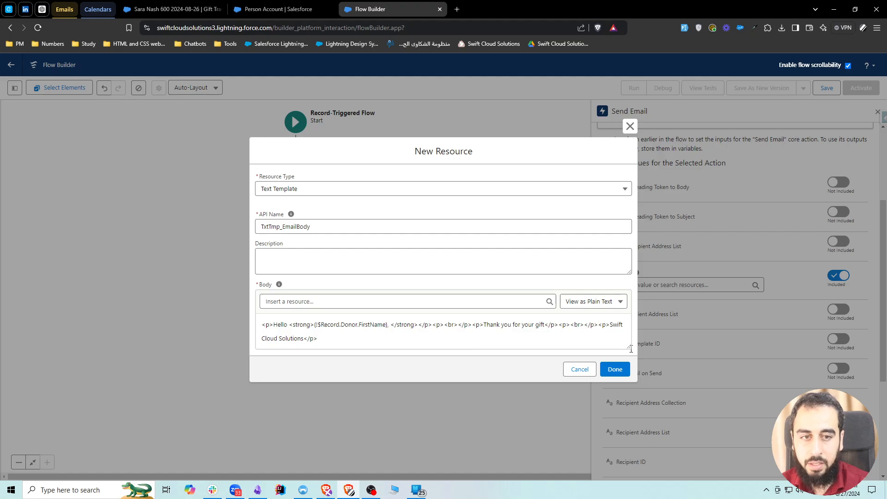
{"action": "left_click_drag", "start_coordinate": [631, 349], "coordinate": [629, 469]}
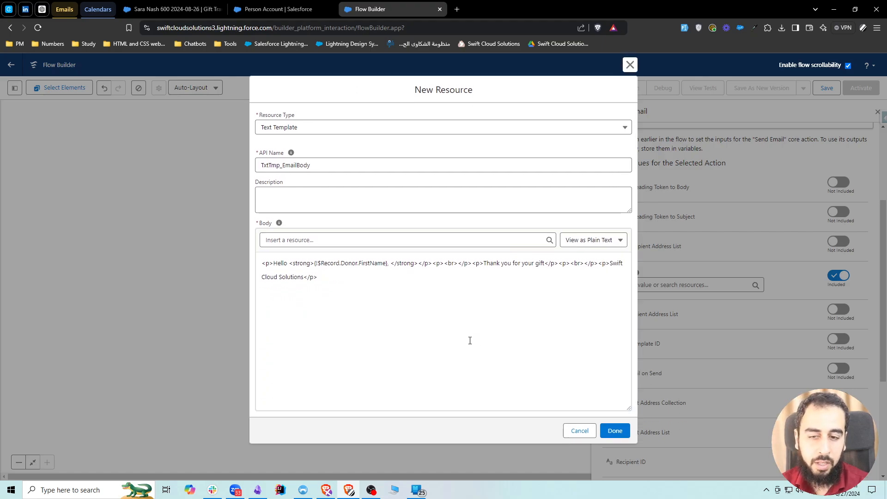
{"action": "left_click", "coordinate": [367, 301]}
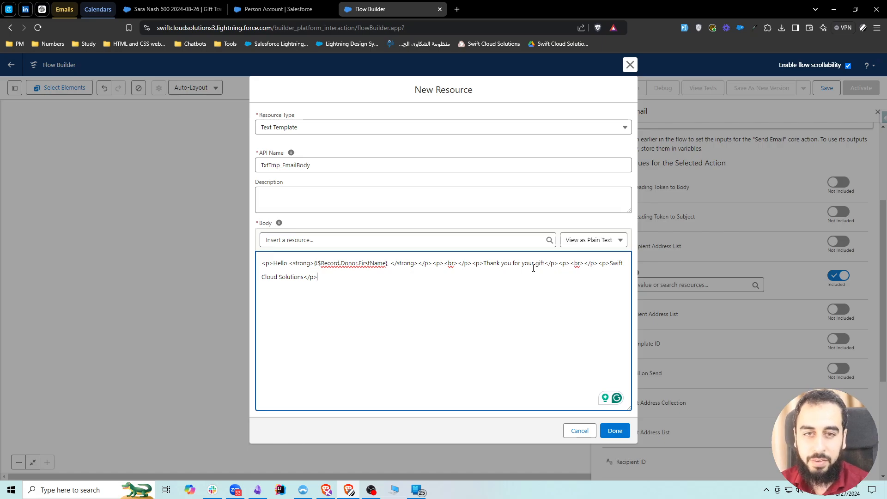
{"action": "left_click", "coordinate": [590, 240]}
{"action": "left_click", "coordinate": [597, 258]}
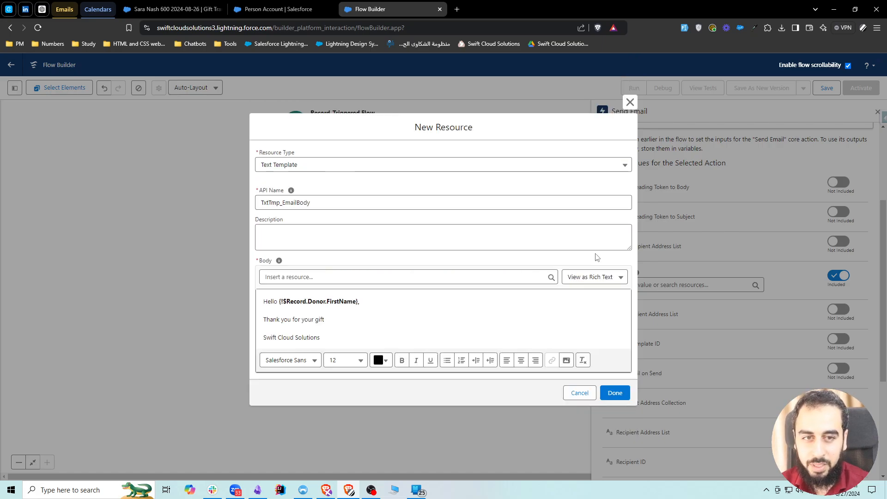
Switch to the ChatGPT conversation about an HTML email with inline CSS and copy the generated code from its body element.
{"action": "left_click", "coordinate": [42, 9]}
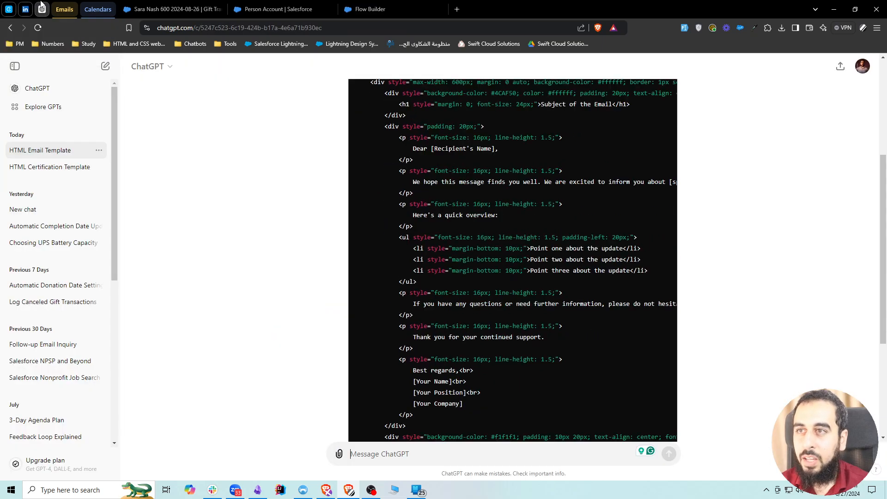
{"action": "scroll", "coordinate": [292, 260], "scroll_direction": "up", "scroll_amount": 8}
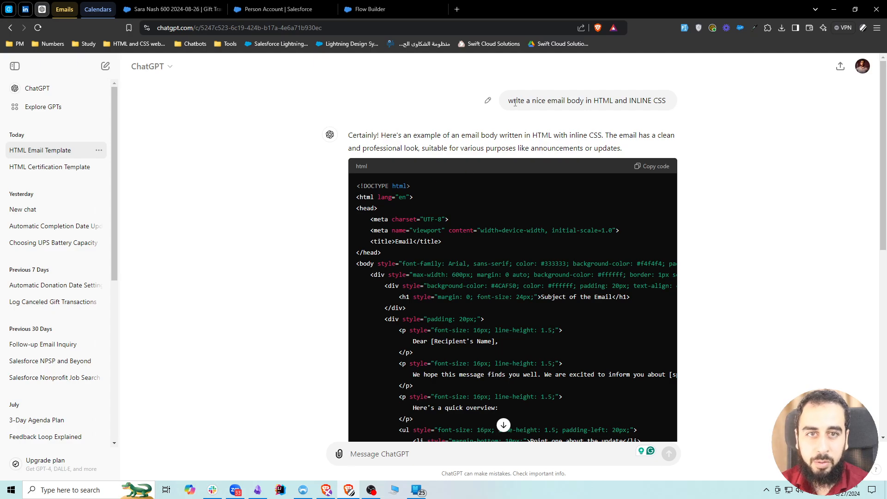
{"action": "left_click_drag", "start_coordinate": [509, 101], "coordinate": [667, 101]}
{"action": "left_click", "coordinate": [629, 102]}
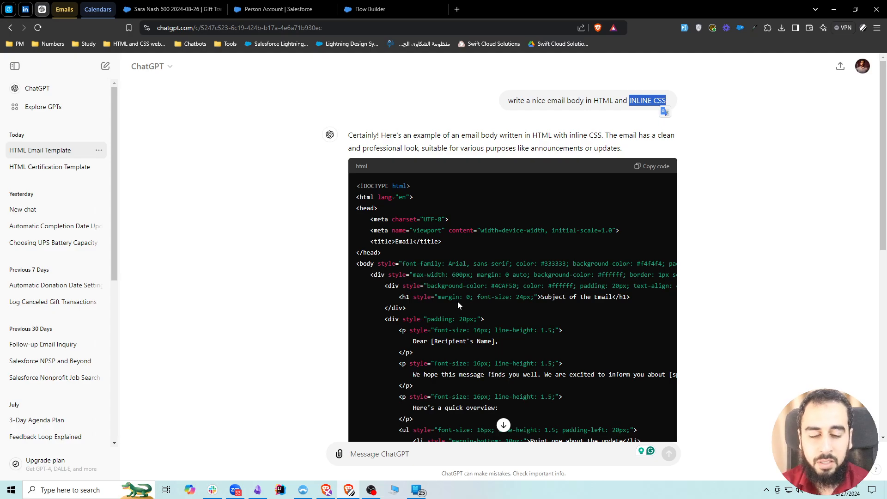
{"action": "scroll", "coordinate": [457, 300], "scroll_direction": "down", "scroll_amount": 1}
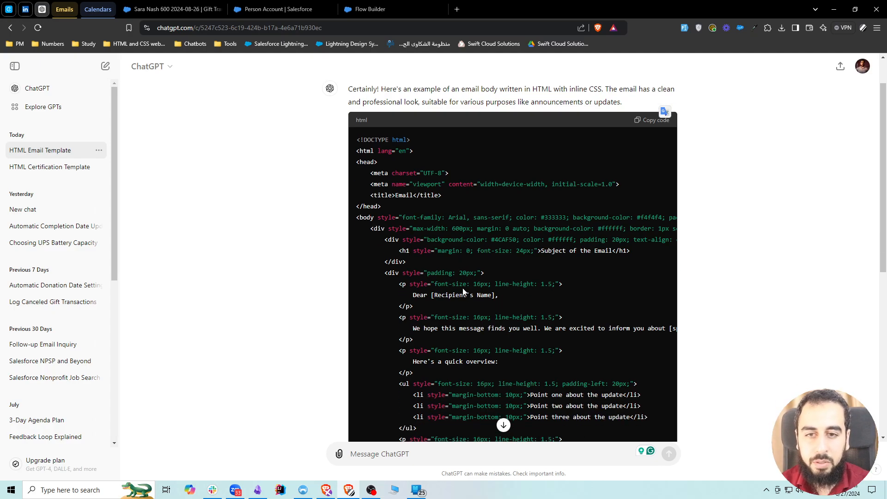
{"action": "scroll", "coordinate": [414, 267], "scroll_direction": "down", "scroll_amount": 1}
{"action": "scroll", "coordinate": [365, 183], "scroll_direction": "down", "scroll_amount": 1}
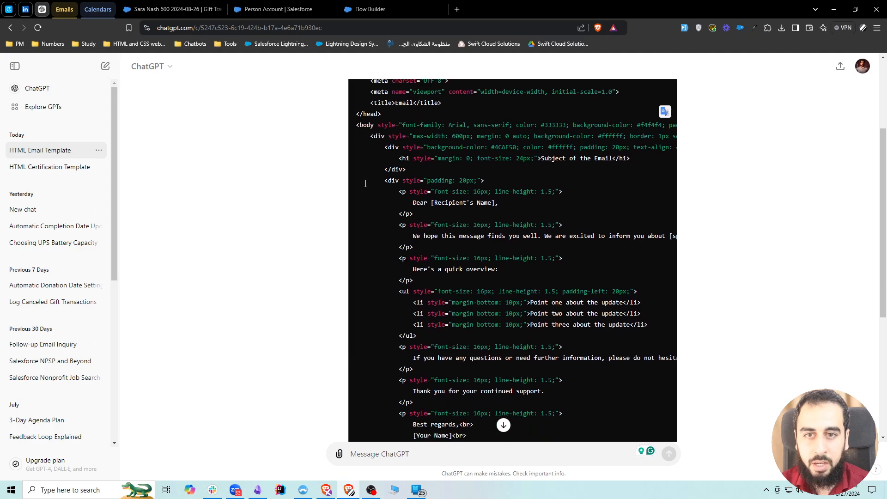
{"action": "left_click_drag", "start_coordinate": [356, 125], "coordinate": [491, 308]}
{"action": "scroll", "coordinate": [434, 284], "scroll_direction": "up", "scroll_amount": 8}
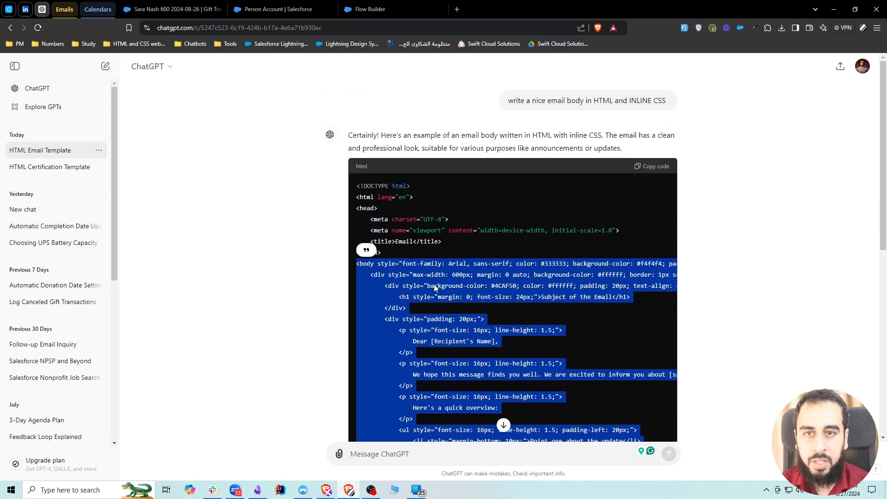
Return to Flow Builder, replace the template body's plain text with the copied HTML and show it as rich text.
{"action": "left_click", "coordinate": [364, 13]}
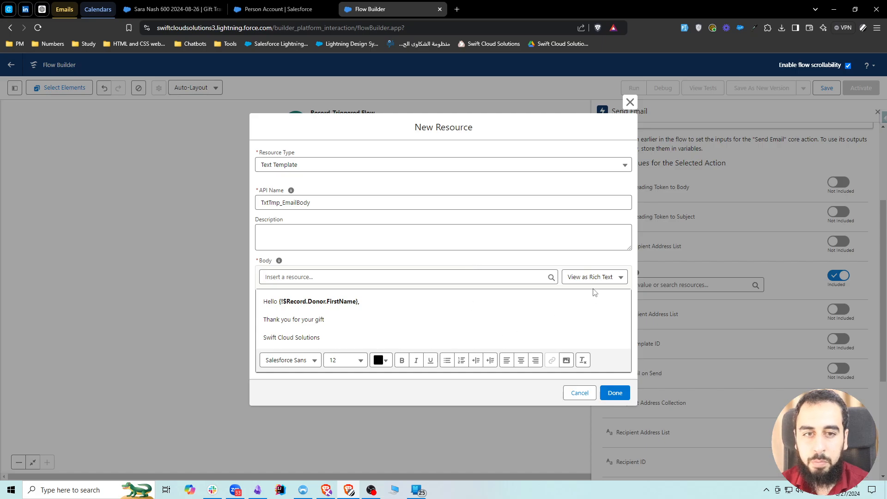
{"action": "left_click", "coordinate": [593, 300]}
{"action": "left_click", "coordinate": [591, 311]}
{"action": "key", "text": "ctrl+a"}
{"action": "key", "text": "Delete"}
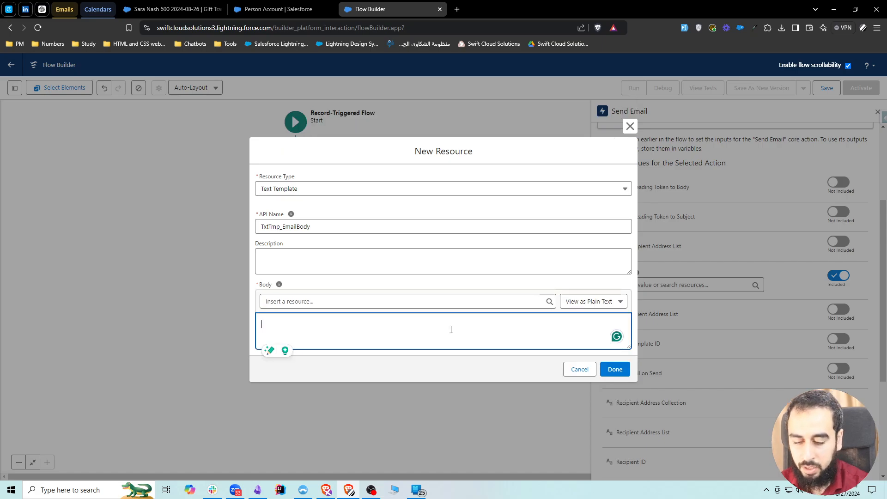
{"action": "key", "text": "ctrl+v"}
{"action": "left_click", "coordinate": [585, 305]}
{"action": "left_click", "coordinate": [593, 319]}
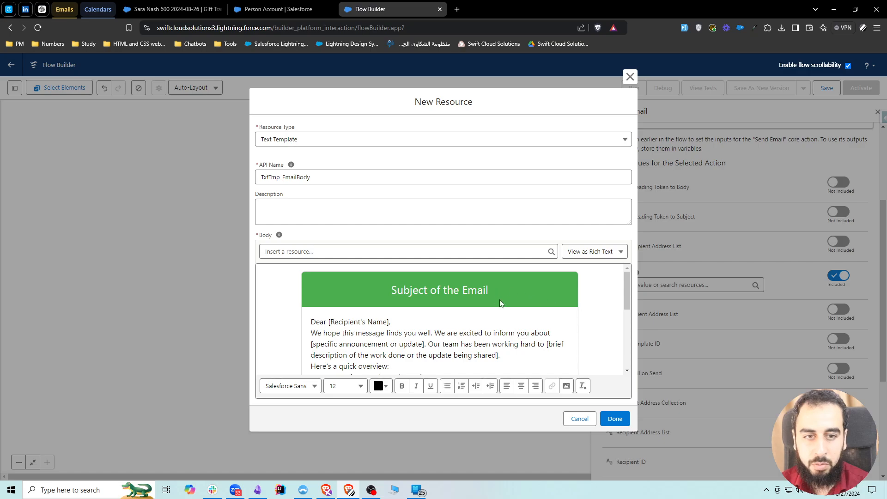
Examine how the pasted HTML email renders in rich text and compare it with its plain text source.
{"action": "scroll", "coordinate": [553, 314], "scroll_direction": "down", "scroll_amount": 1}
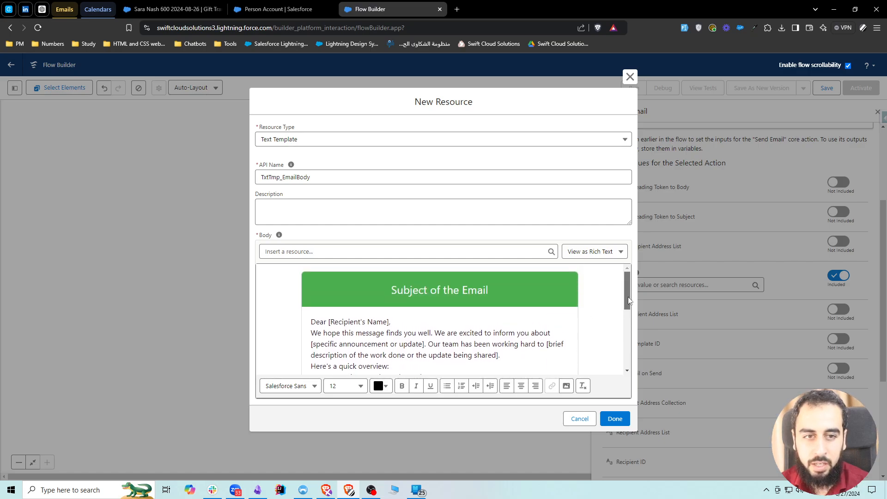
{"action": "left_click_drag", "start_coordinate": [628, 297], "coordinate": [635, 380]}
{"action": "scroll", "coordinate": [528, 346], "scroll_direction": "up", "scroll_amount": 10}
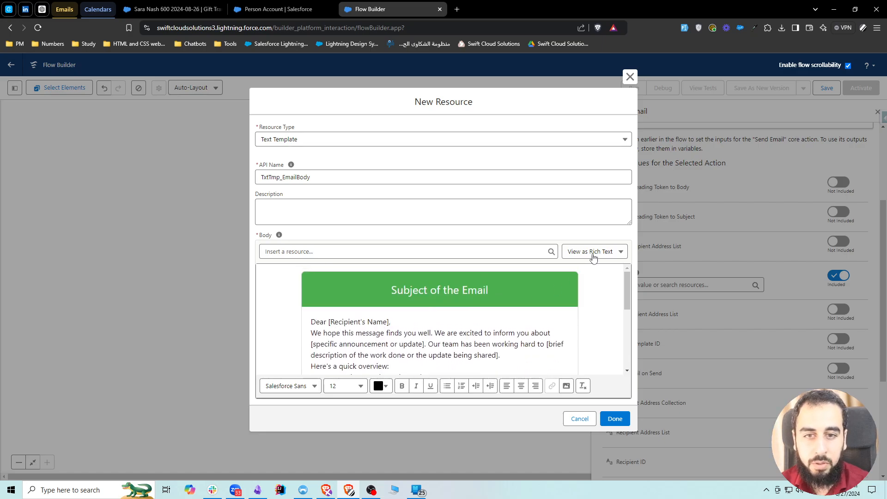
{"action": "left_click", "coordinate": [389, 319]}
{"action": "scroll", "coordinate": [409, 328], "scroll_direction": "up", "scroll_amount": 10}
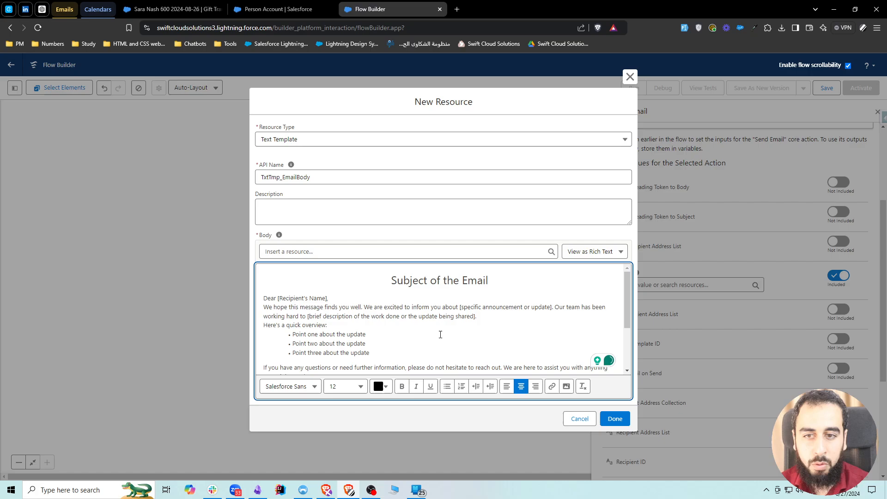
{"action": "left_click", "coordinate": [592, 251]}
{"action": "left_click", "coordinate": [592, 289]}
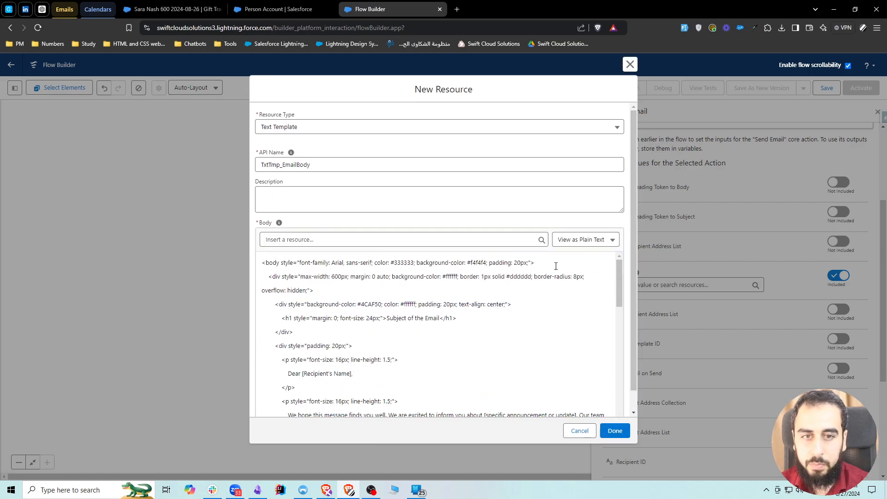
{"action": "left_click", "coordinate": [585, 240]}
{"action": "left_click", "coordinate": [584, 256]}
{"action": "scroll", "coordinate": [493, 329], "scroll_direction": "down", "scroll_amount": 1}
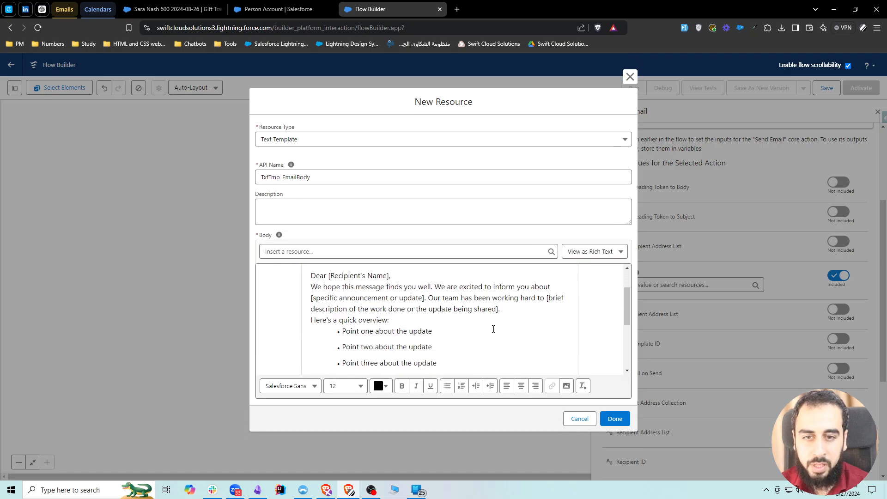
Replace the [Recipient's Name] placeholder after "Dear" with the merge field {!$Record.Donor.FirstName}.
{"action": "left_click", "coordinate": [378, 289]}
{"action": "scroll", "coordinate": [393, 309], "scroll_direction": "up", "scroll_amount": 3}
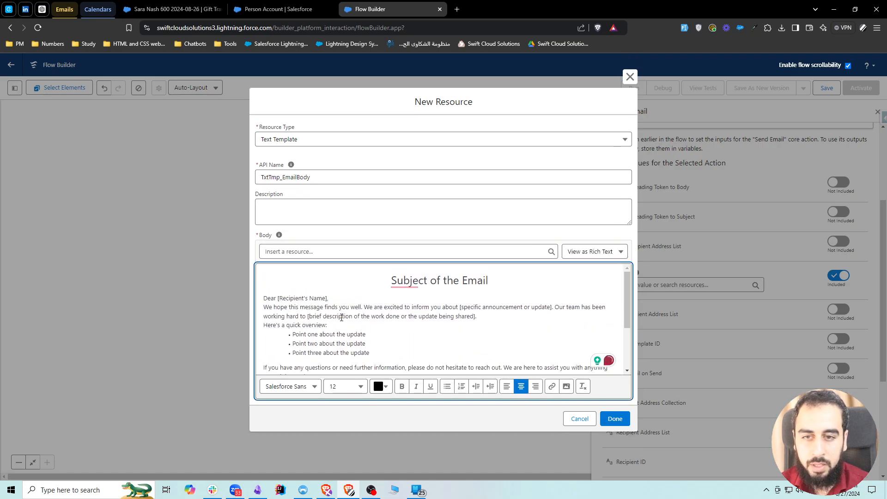
{"action": "left_click_drag", "start_coordinate": [327, 297], "coordinate": [283, 297]}
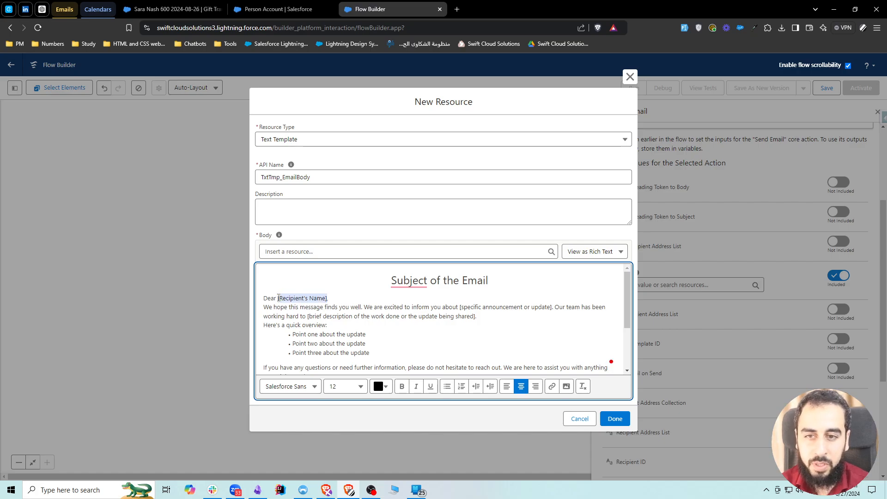
{"action": "left_click", "coordinate": [304, 252]}
{"action": "type", "text": "rec"}
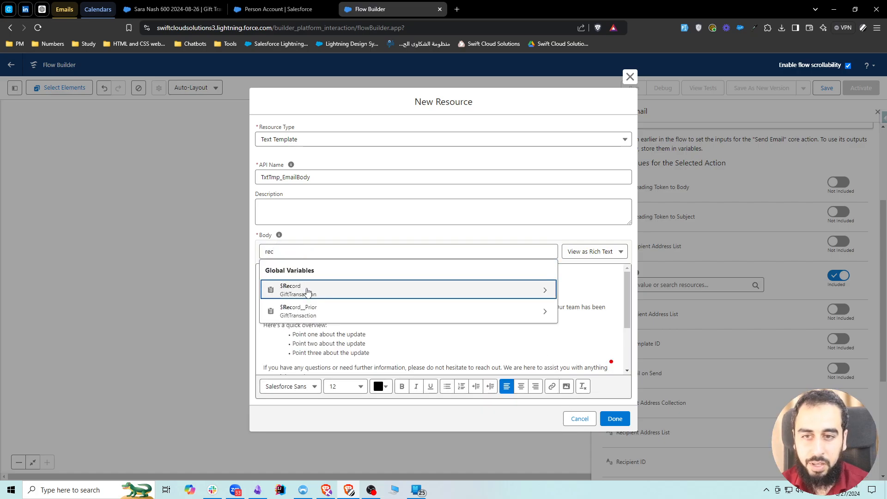
{"action": "left_click", "coordinate": [308, 291]}
{"action": "type", "text": "donor"}
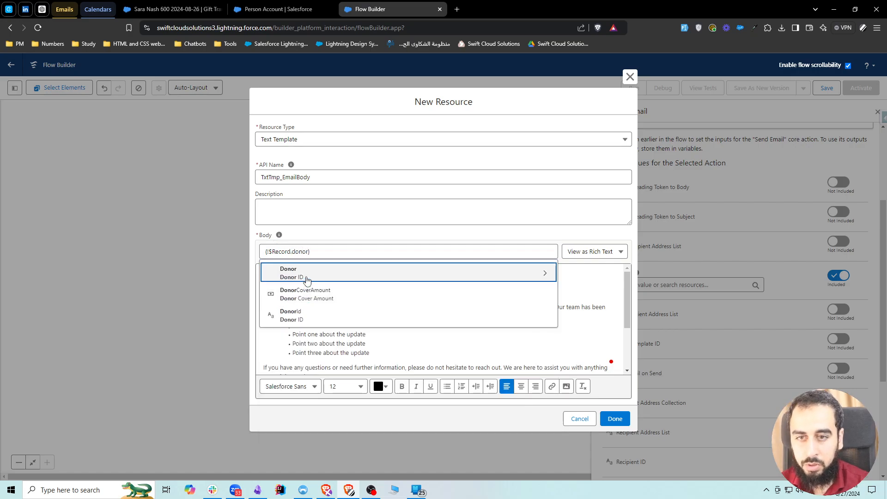
{"action": "left_click", "coordinate": [308, 279]}
{"action": "type", "text": "first"}
{"action": "left_click", "coordinate": [305, 277]}
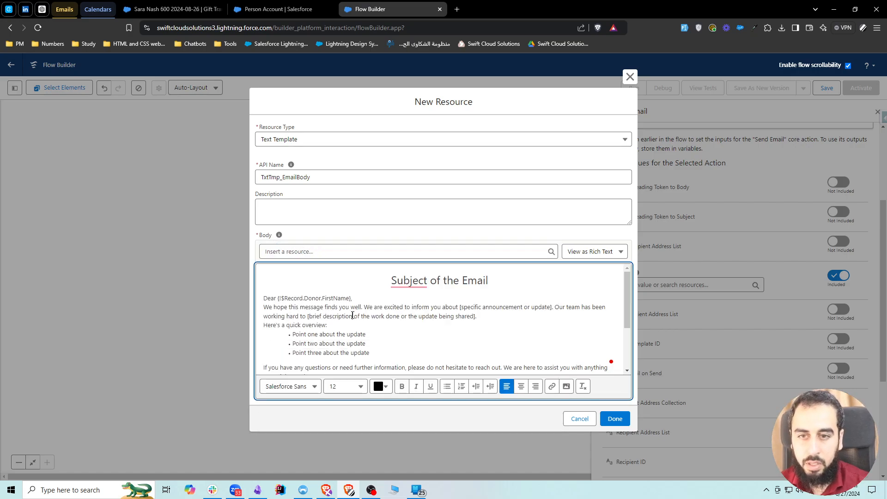
Check the edited body in plain and rich text, and finish the TxtTmp_EmailBody template as the email action's Body value.
{"action": "scroll", "coordinate": [323, 308], "scroll_direction": "down", "scroll_amount": 5}
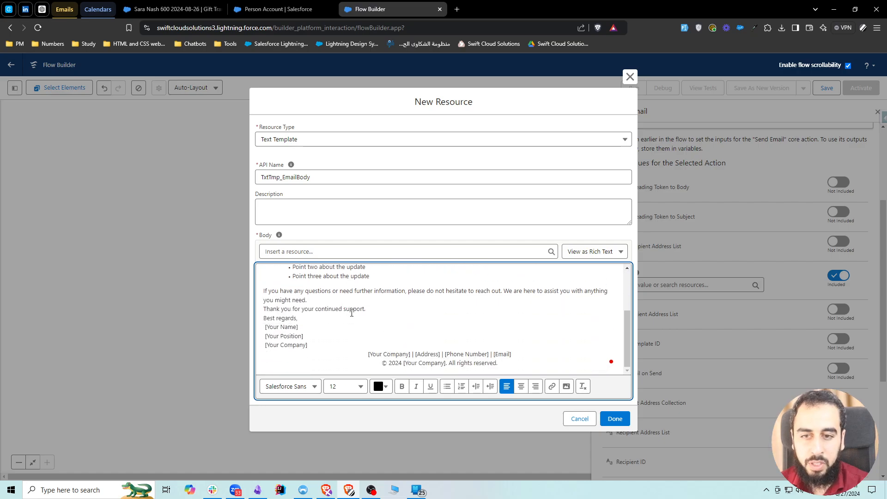
{"action": "scroll", "coordinate": [353, 314], "scroll_direction": "up", "scroll_amount": 5}
{"action": "left_click", "coordinate": [594, 251]}
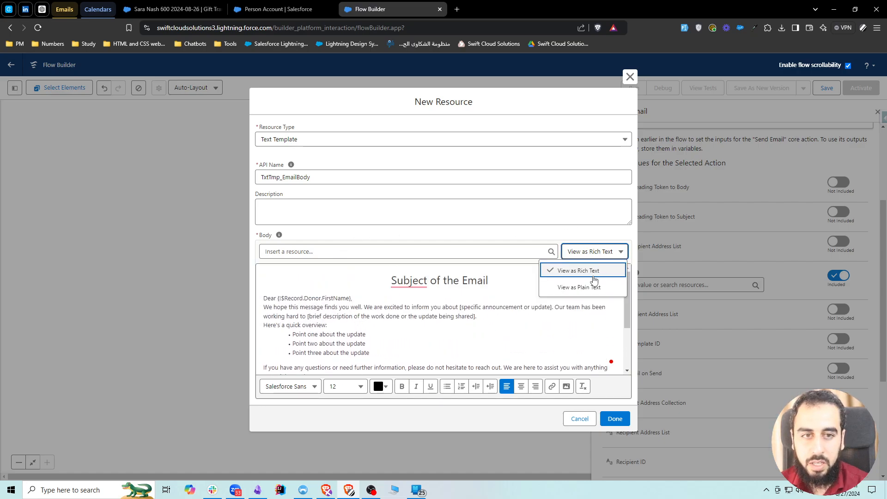
{"action": "left_click", "coordinate": [579, 287]}
{"action": "left_click", "coordinate": [592, 301]}
{"action": "left_click", "coordinate": [580, 321]}
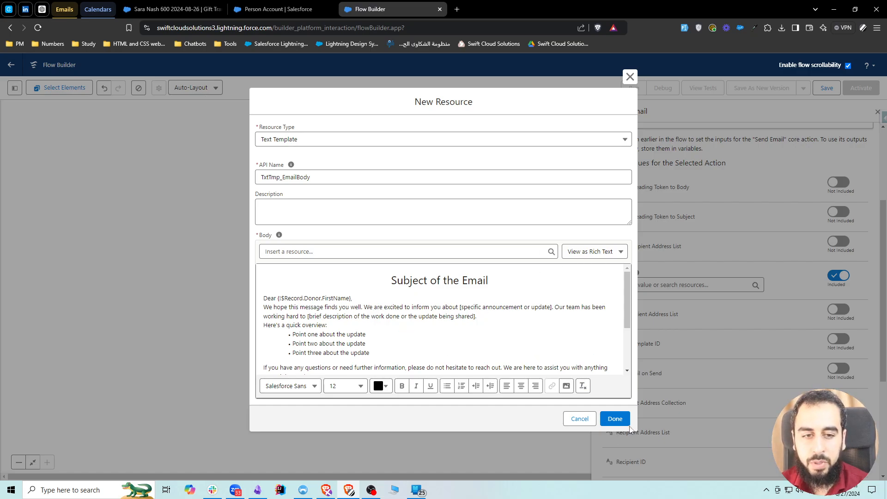
{"action": "left_click", "coordinate": [615, 418]}
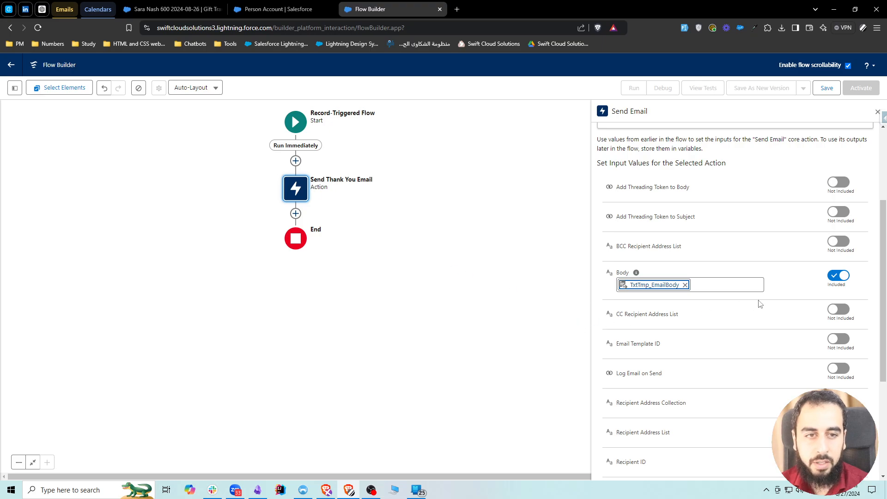
{"action": "left_click", "coordinate": [793, 301]}
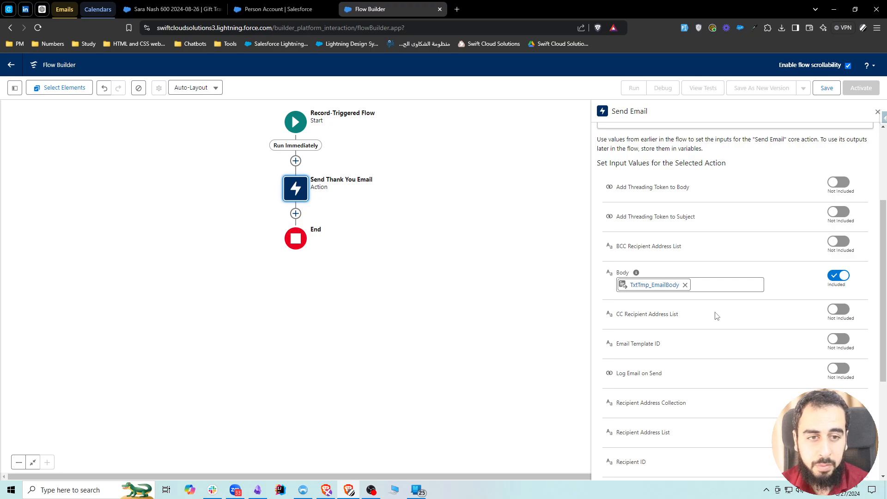
{"action": "scroll", "coordinate": [707, 319], "scroll_direction": "down", "scroll_amount": 1}
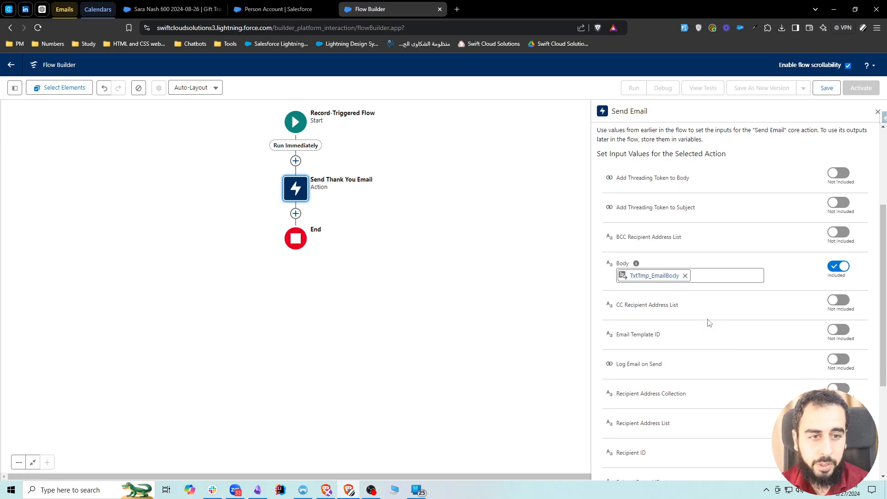
Find the Log Email on Send input, then open the donor's account from the gift transaction record in a separate browser tab.
{"action": "scroll", "coordinate": [706, 314], "scroll_direction": "down", "scroll_amount": 1}
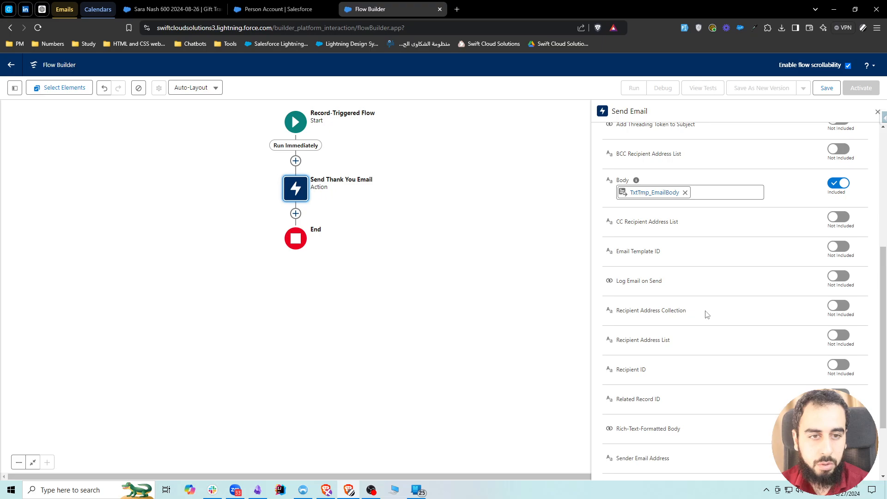
{"action": "left_click_drag", "start_coordinate": [617, 281], "coordinate": [665, 284]}
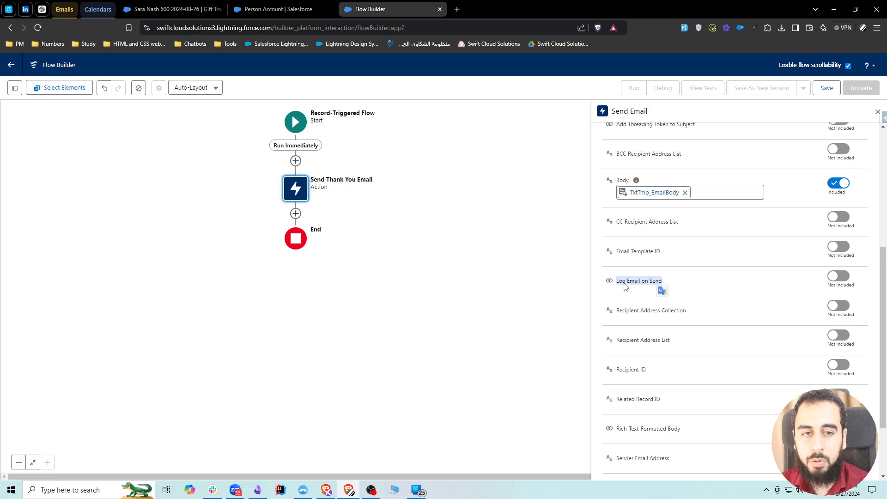
{"action": "left_click", "coordinate": [172, 10]}
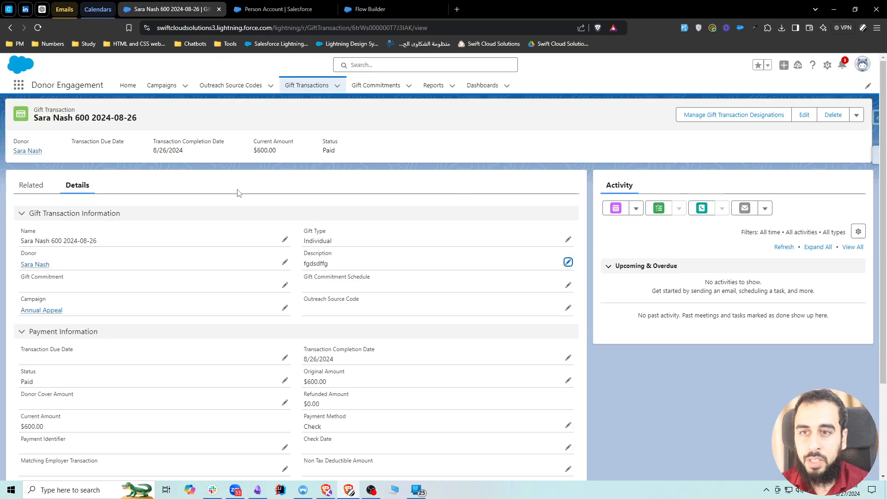
{"action": "middle_click", "coordinate": [35, 265]}
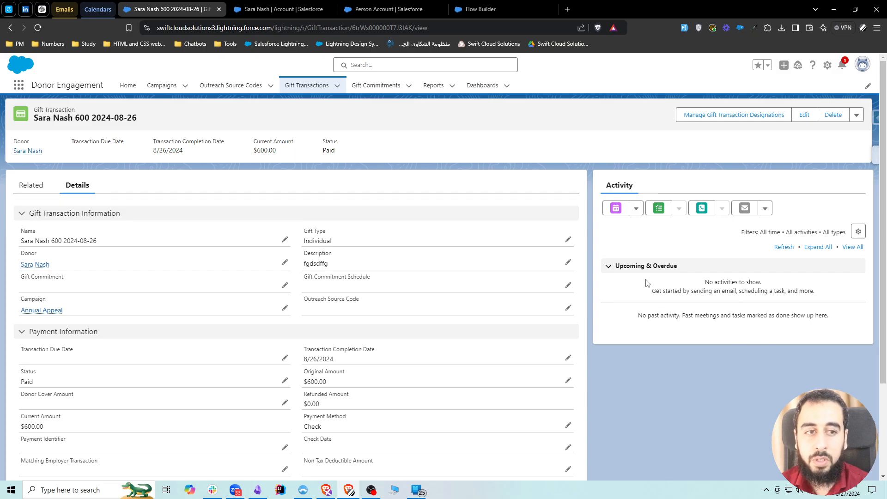
Return to Flow Builder, include Log Email on Send in the email action and set it to the global constant True.
{"action": "left_click", "coordinate": [483, 11]}
{"action": "left_click", "coordinate": [838, 277]}
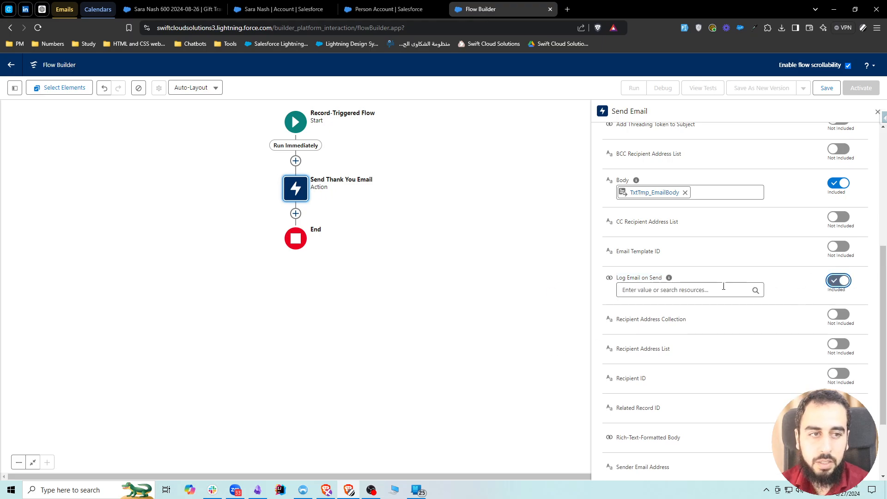
{"action": "left_click", "coordinate": [656, 289]}
{"action": "type", "text": "yr"}
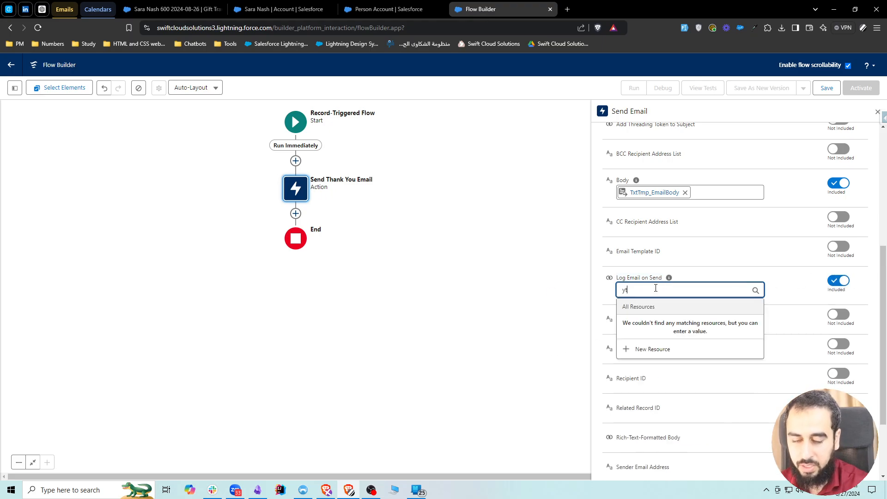
{"action": "key", "text": "BackSpace"}
{"action": "key", "text": "BackSpace"}
{"action": "type", "text": "true"}
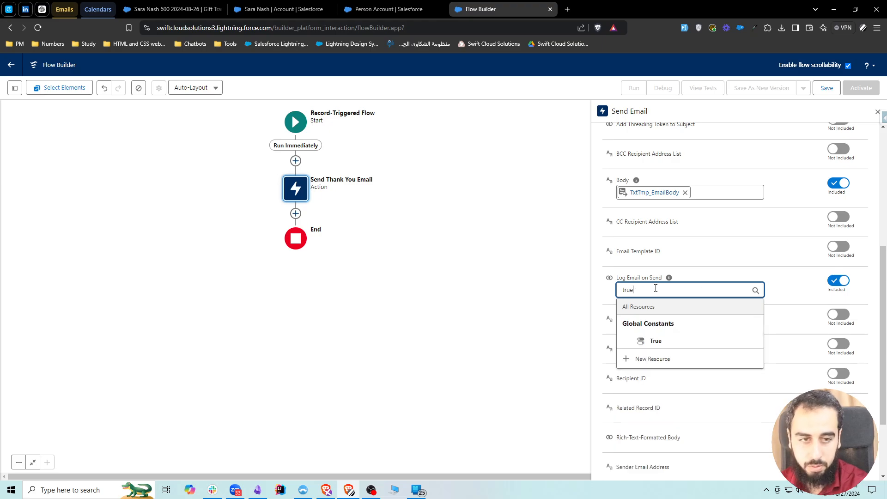
{"action": "left_click", "coordinate": [655, 341]}
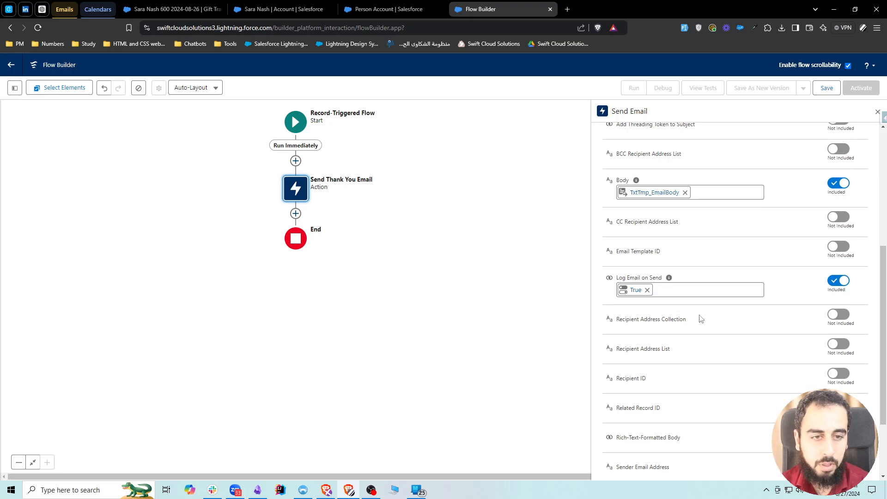
Include Recipient ID in the email action and set it to Triggering GiftTransaction > Donor ID.
{"action": "scroll", "coordinate": [702, 364], "scroll_direction": "down", "scroll_amount": 1}
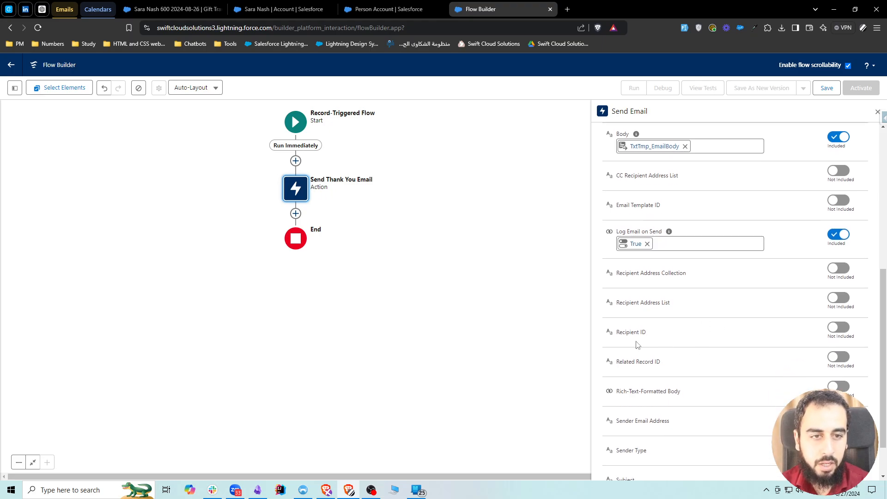
{"action": "left_click", "coordinate": [838, 327]}
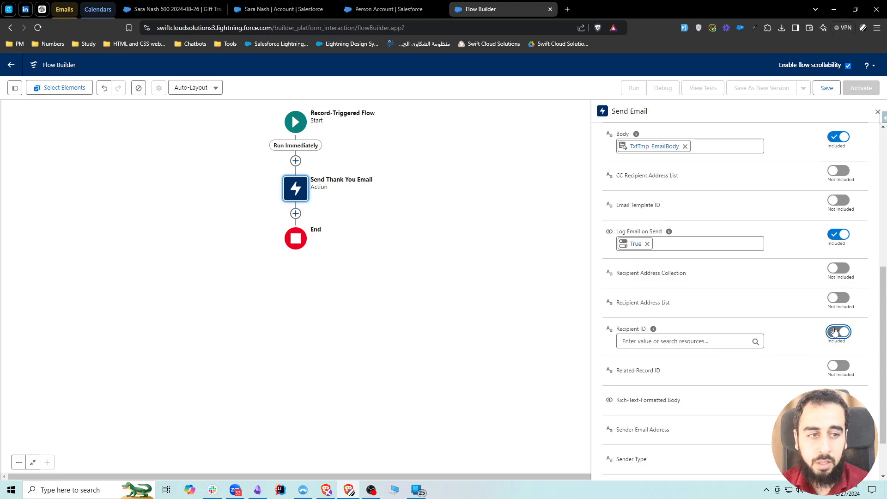
{"action": "left_click", "coordinate": [672, 342]}
{"action": "type", "text": "rec"}
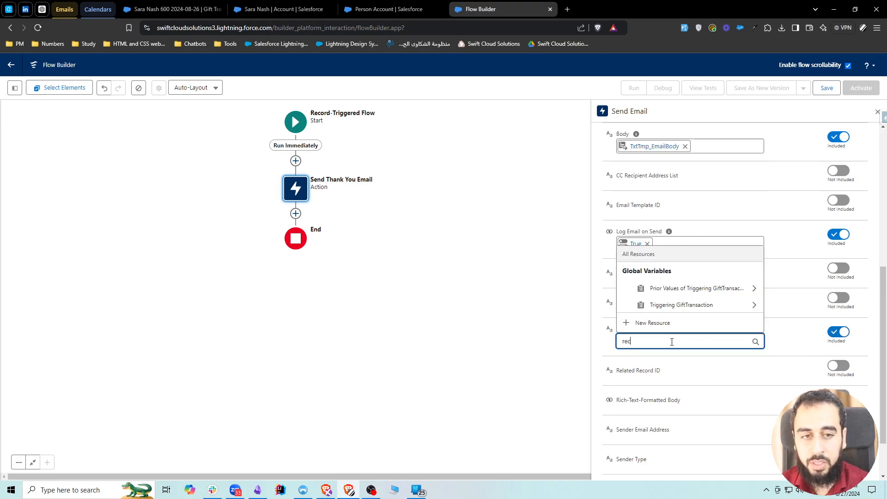
{"action": "left_click", "coordinate": [681, 305]}
{"action": "type", "text": "donor"}
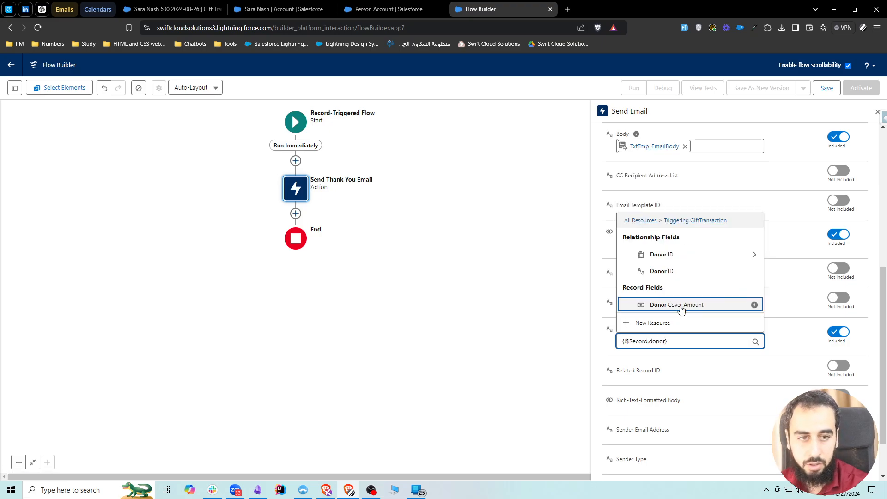
{"action": "left_click", "coordinate": [678, 274]}
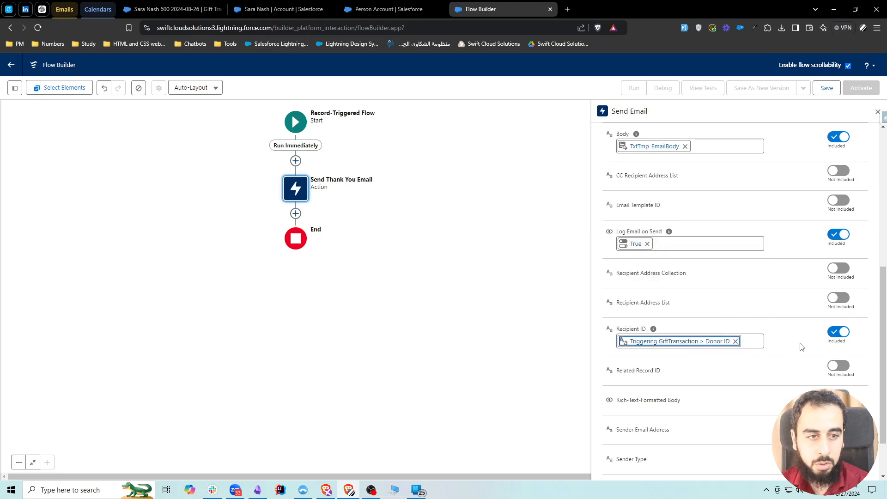
Replace the Recipient ID value with Triggering GiftTransaction > Donor ID > Contact ID.
{"action": "left_click", "coordinate": [735, 341]}
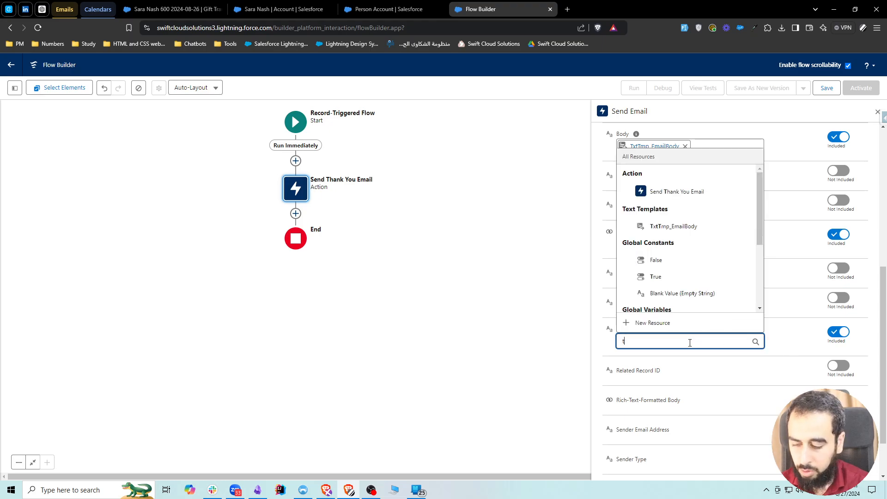
{"action": "type", "text": "tr"}
{"action": "left_click", "coordinate": [674, 306]}
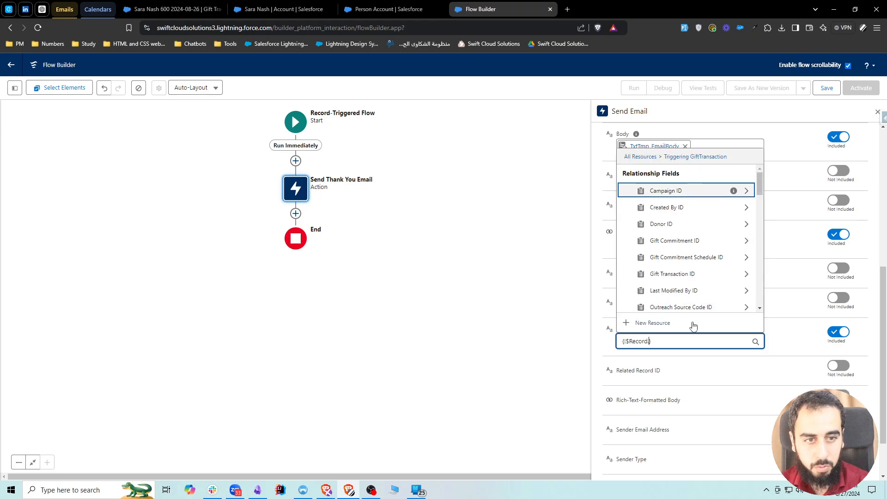
{"action": "type", "text": "donor"}
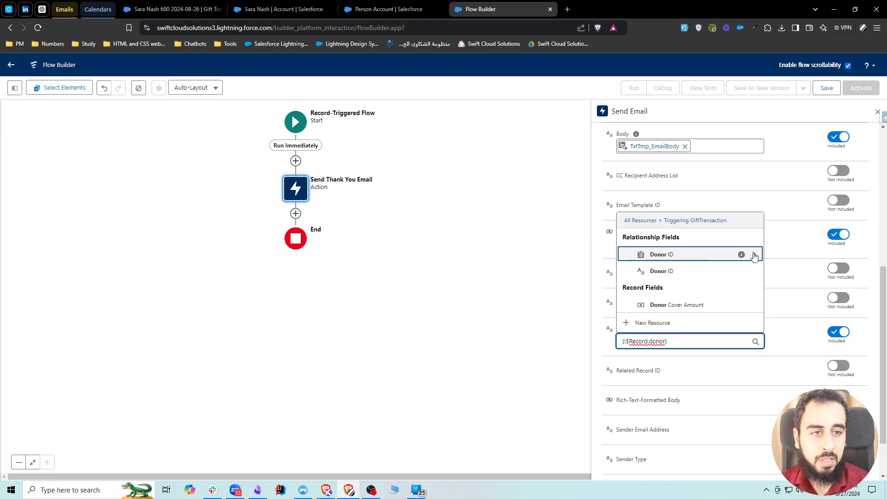
{"action": "left_click", "coordinate": [677, 258]}
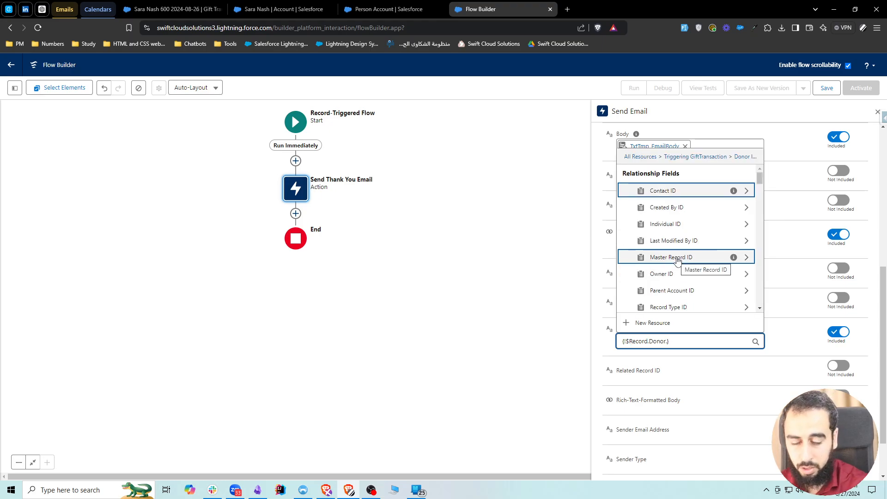
{"action": "type", "text": "contact id"}
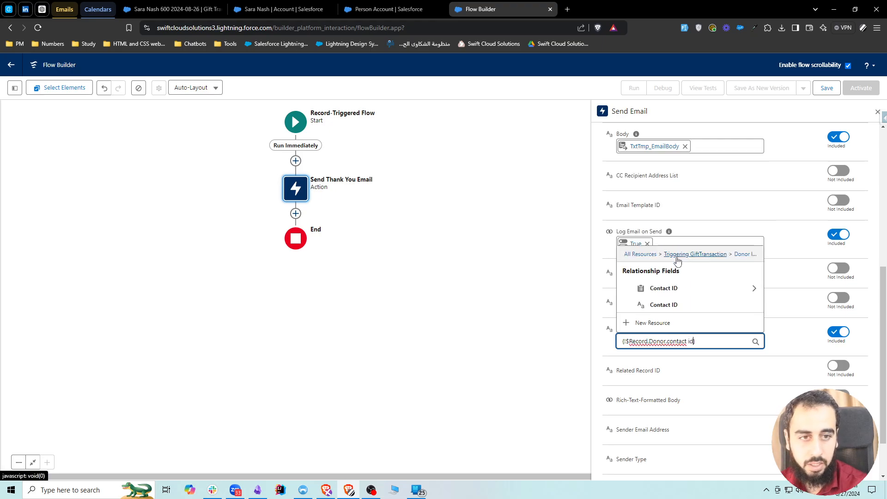
{"action": "left_click", "coordinate": [679, 304]}
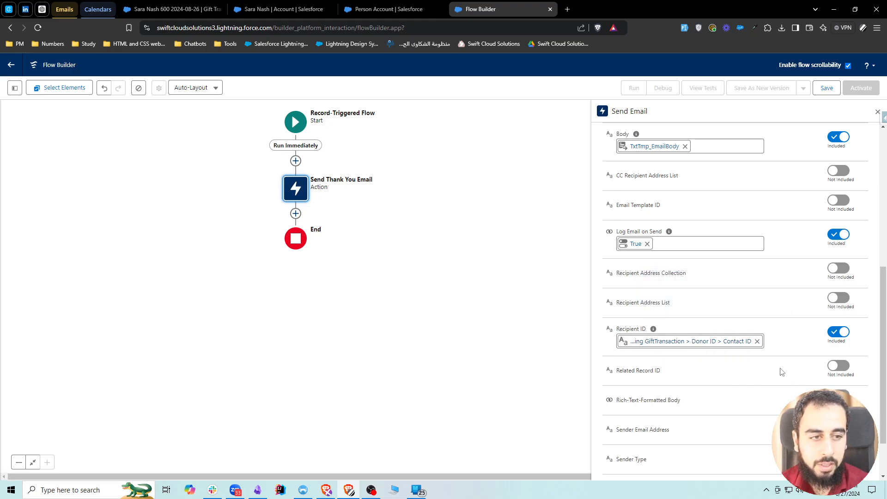
Include Related Record ID and set it to Triggering GiftTransaction > Gift Transaction ID.
{"action": "left_click", "coordinate": [839, 366]}
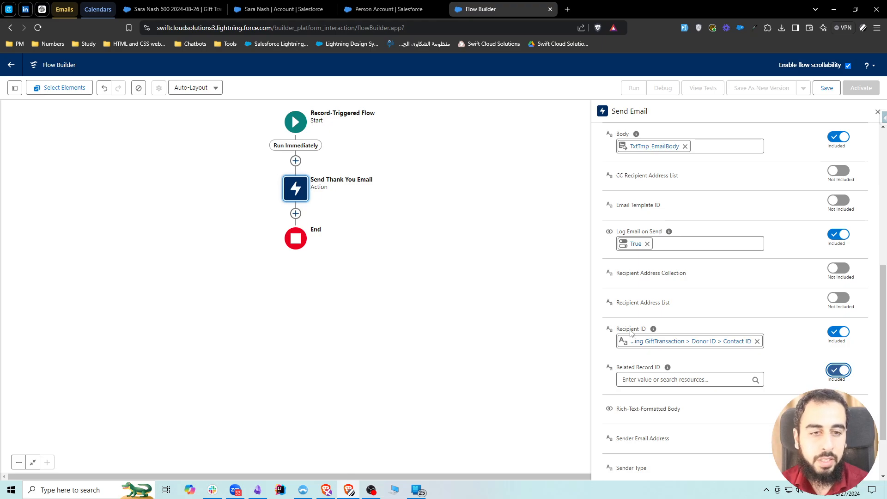
{"action": "left_click", "coordinate": [656, 379]}
{"action": "type", "text": "rec"}
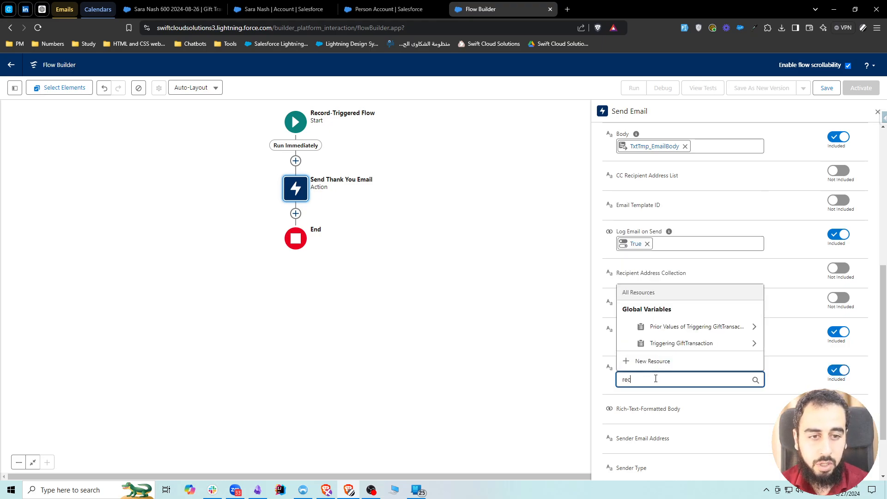
{"action": "left_click", "coordinate": [664, 344]}
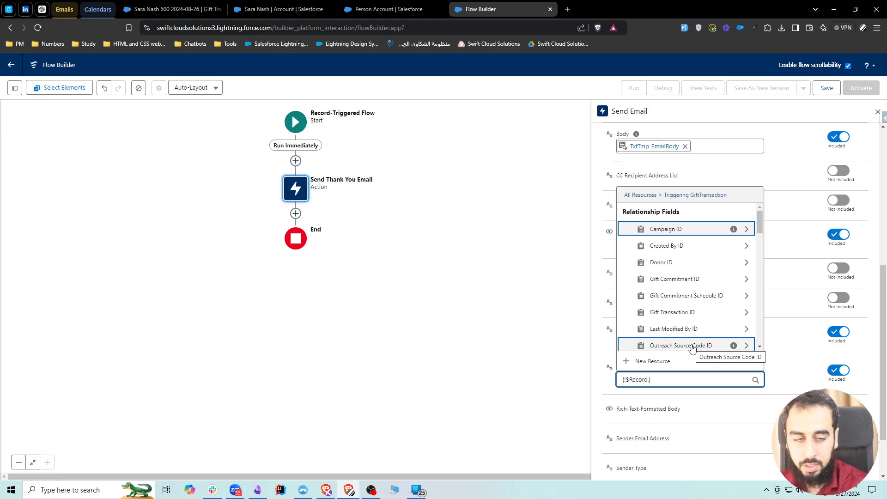
{"action": "scroll", "coordinate": [692, 347], "scroll_direction": "down", "scroll_amount": 3}
{"action": "scroll", "coordinate": [692, 347], "scroll_direction": "up", "scroll_amount": 3}
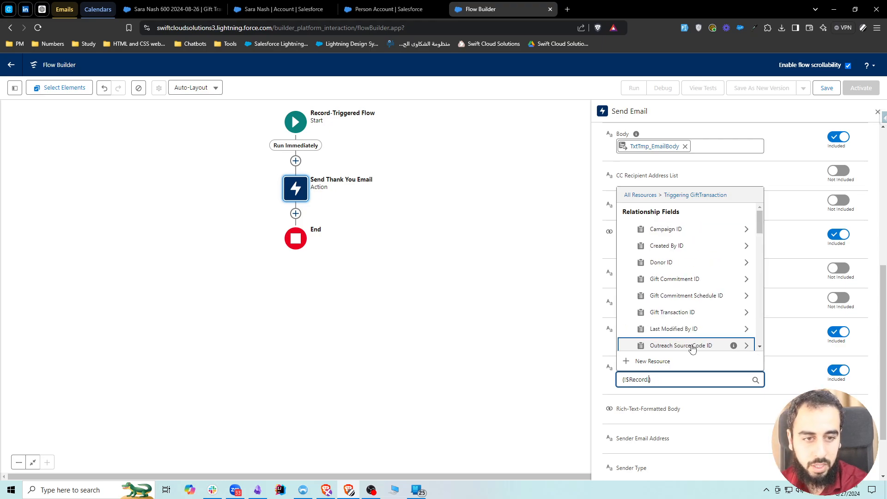
{"action": "type", "text": "id"}
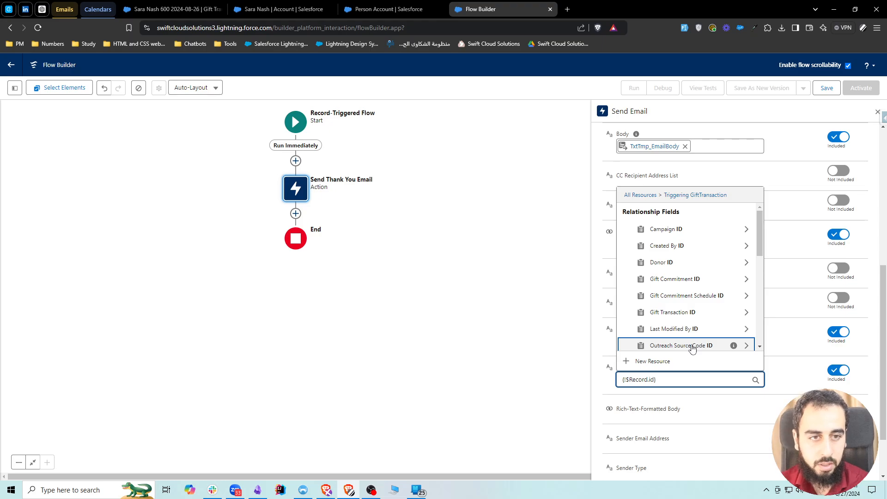
{"action": "key", "text": "BackSpace"}
{"action": "key", "text": "BackSpace"}
{"action": "type", "text": "gift trans"}
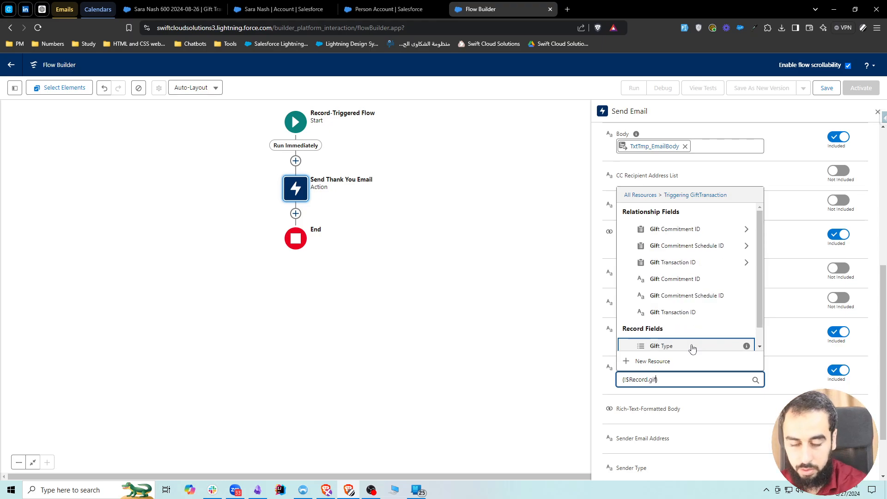
{"action": "left_click", "coordinate": [692, 346]}
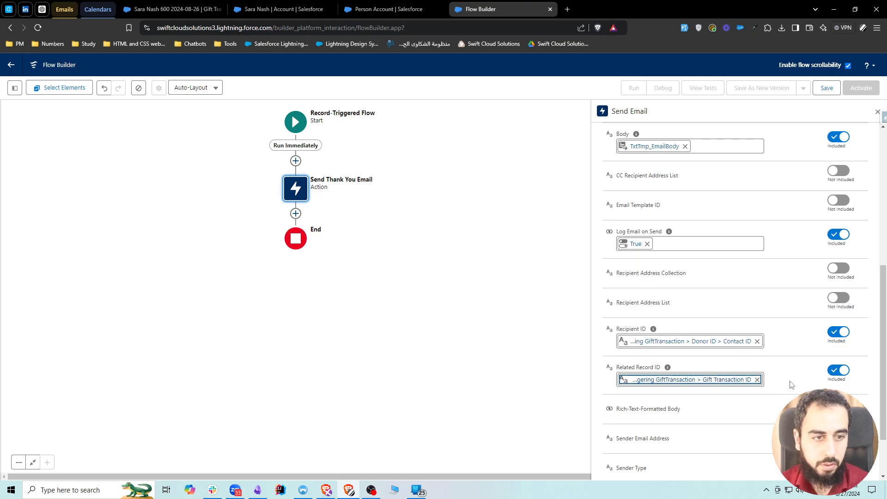
Include Rich-Text-Formatted Body in the email action and set it to True.
{"action": "scroll", "coordinate": [739, 392], "scroll_direction": "down", "scroll_amount": 1}
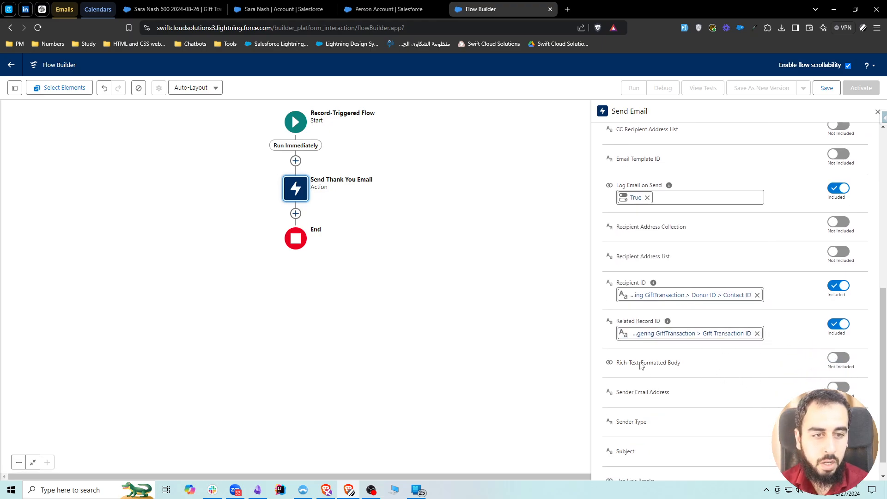
{"action": "left_click_drag", "start_coordinate": [618, 365], "coordinate": [685, 368]}
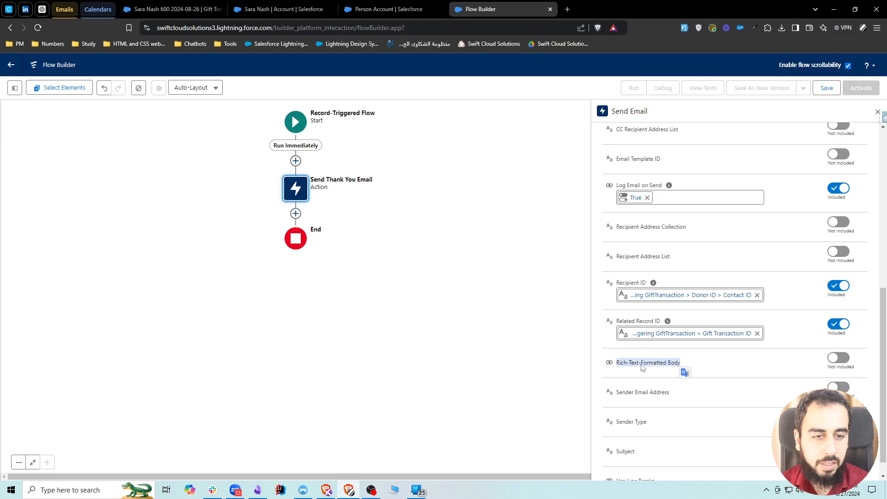
{"action": "left_click", "coordinate": [829, 359]}
{"action": "left_click", "coordinate": [658, 373]}
{"action": "type", "text": "true"}
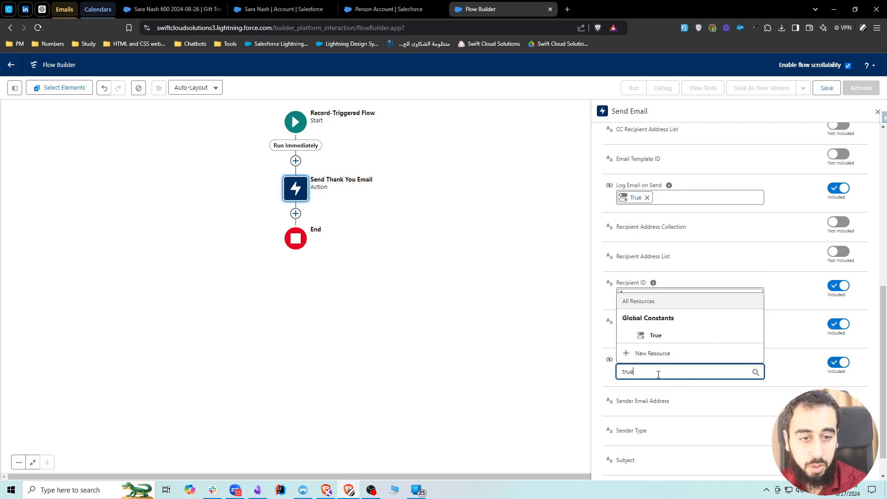
{"action": "left_click", "coordinate": [658, 334]}
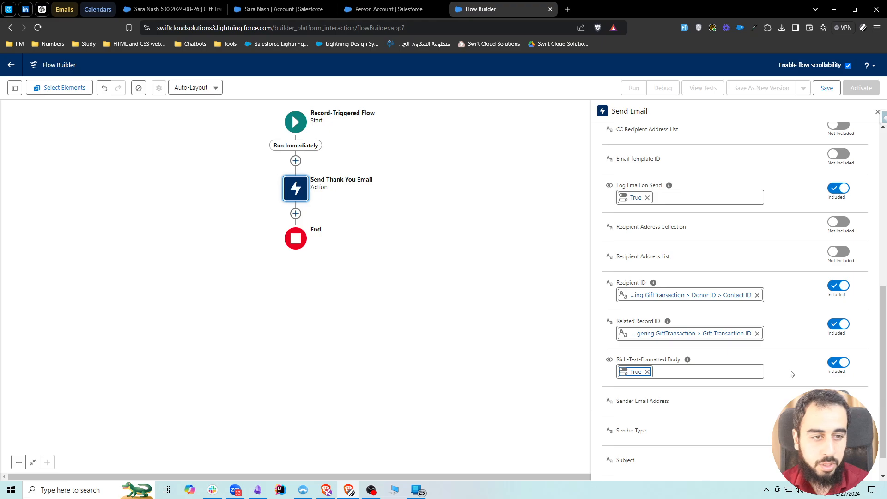
Include the Subject input and enter "Thank You For Your Donation" as the email subject.
{"action": "scroll", "coordinate": [767, 392], "scroll_direction": "down", "scroll_amount": 1}
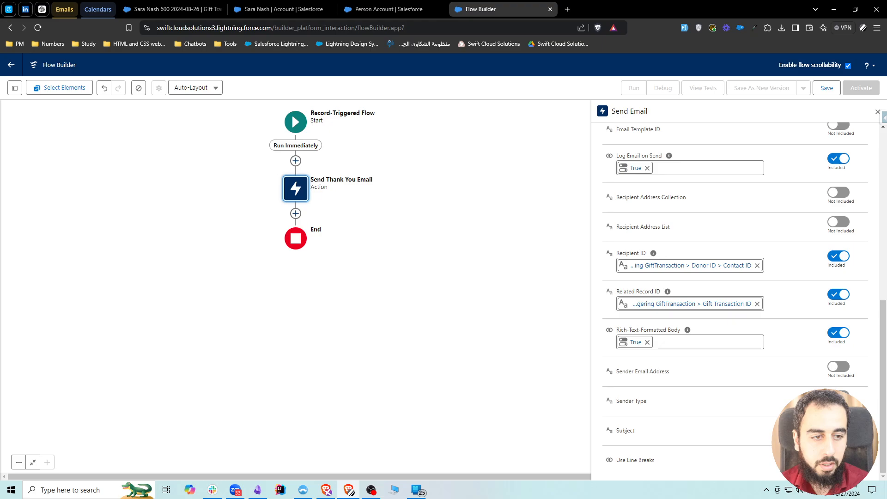
{"action": "left_click", "coordinate": [835, 425]}
{"action": "scroll", "coordinate": [668, 435], "scroll_direction": "down", "scroll_amount": 1}
{"action": "left_click", "coordinate": [654, 427]}
{"action": "type", "text": "Th"}
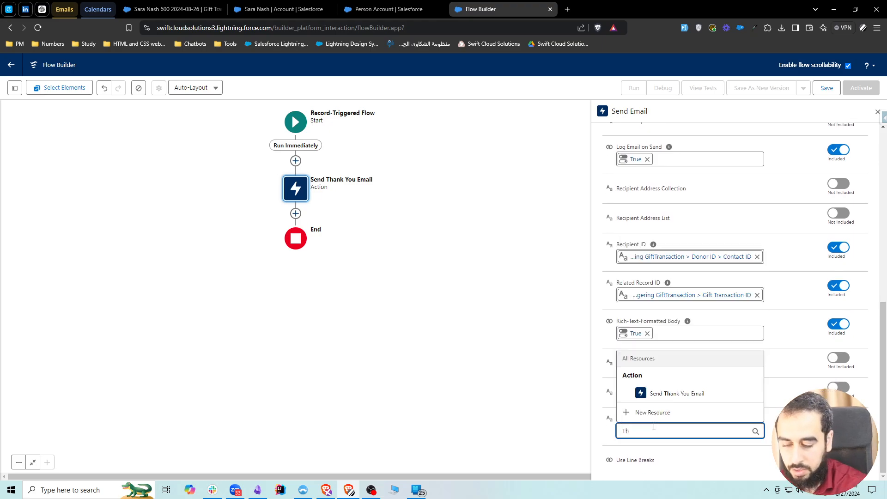
{"action": "type", "text": "ank you fo"}
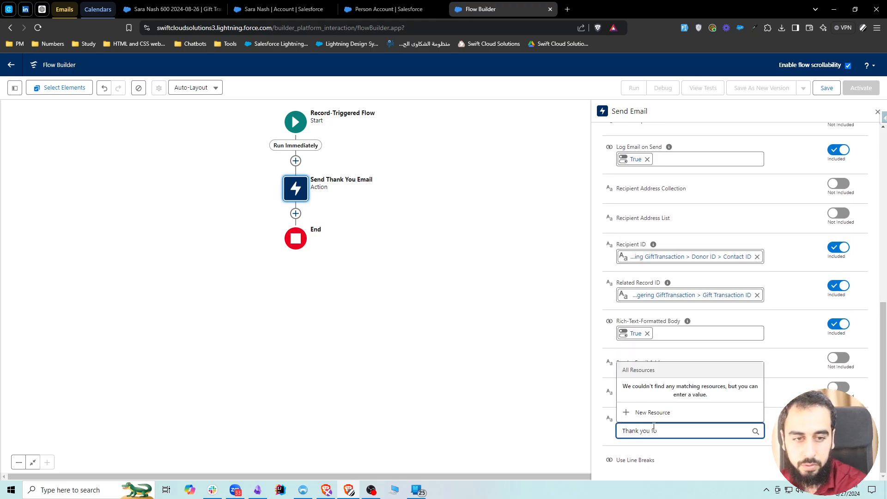
{"action": "key", "text": "BackSpace"}
{"action": "key", "text": "BackSpace"}
{"action": "key", "text": "BackSpace"}
{"action": "key", "text": "BackSpace"}
{"action": "key", "text": "BackSpace"}
{"action": "key", "text": "BackSpace"}
{"action": "type", "text": "You For Your Donation"}
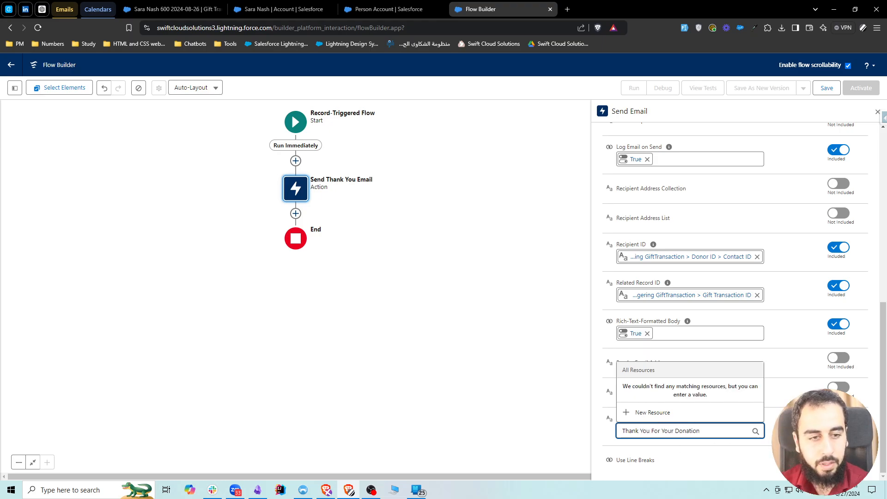
{"action": "key", "text": "Tab"}
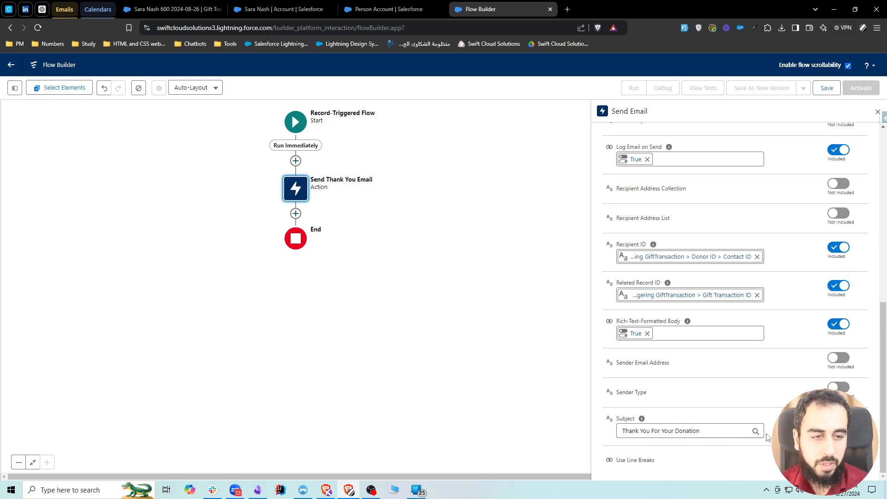
Include the Use Line Breaks input in the email action and set it to True.
{"action": "left_click", "coordinate": [839, 459]}
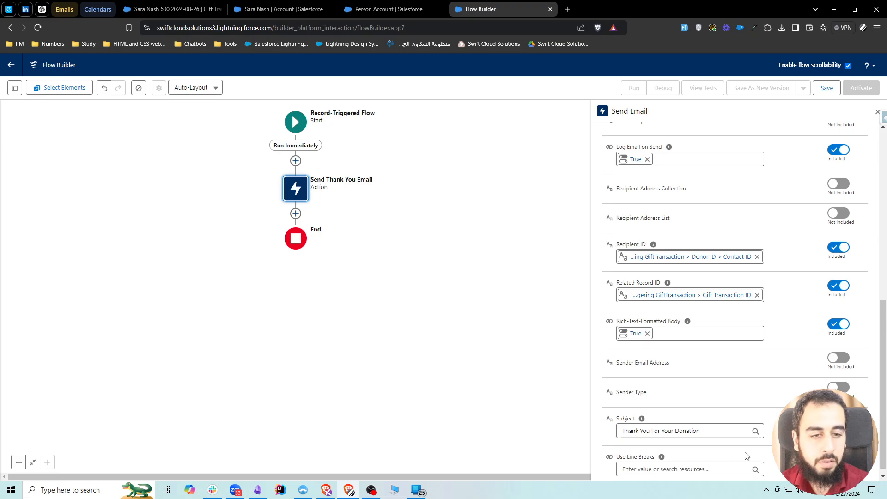
{"action": "left_click", "coordinate": [687, 462]}
{"action": "type", "text": "tr"}
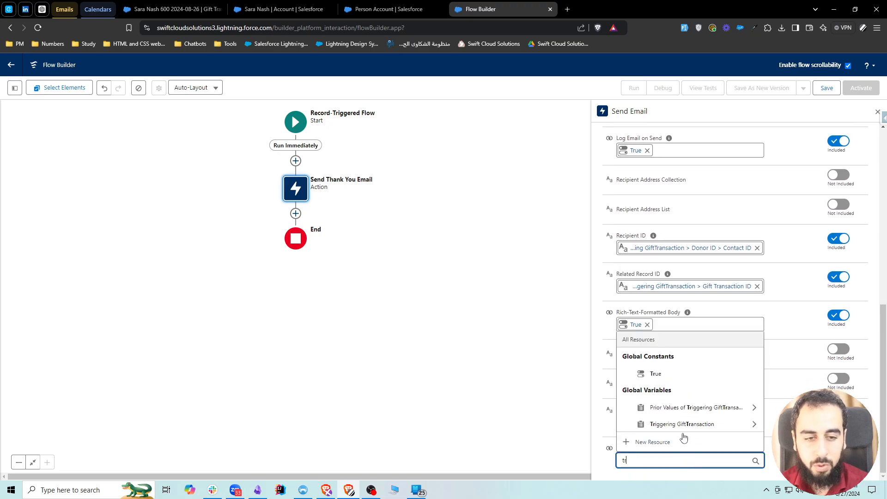
{"action": "left_click", "coordinate": [665, 373]}
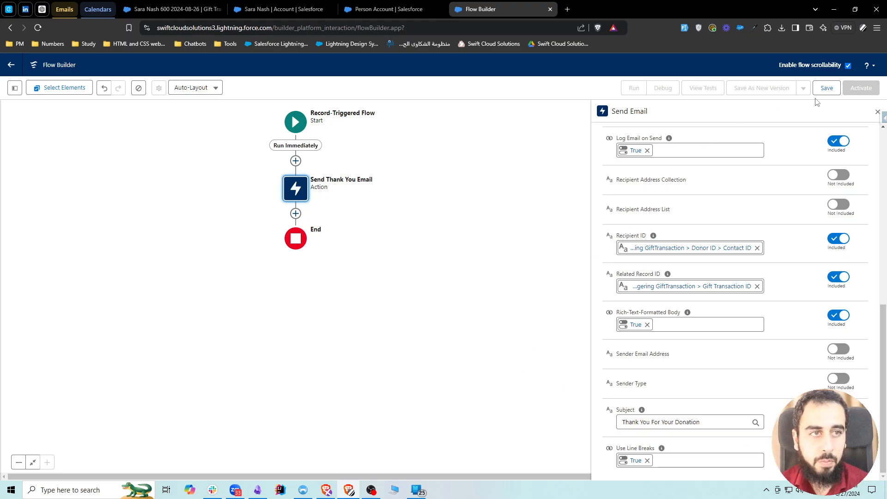
Save the flow with the label "Auto Send Thank you Email" and activate it.
{"action": "left_click", "coordinate": [825, 89]}
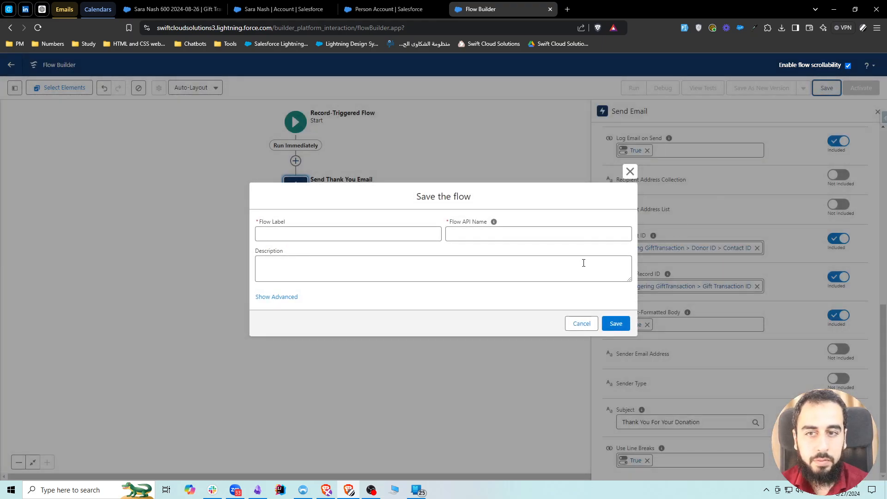
{"action": "left_click", "coordinate": [336, 233]}
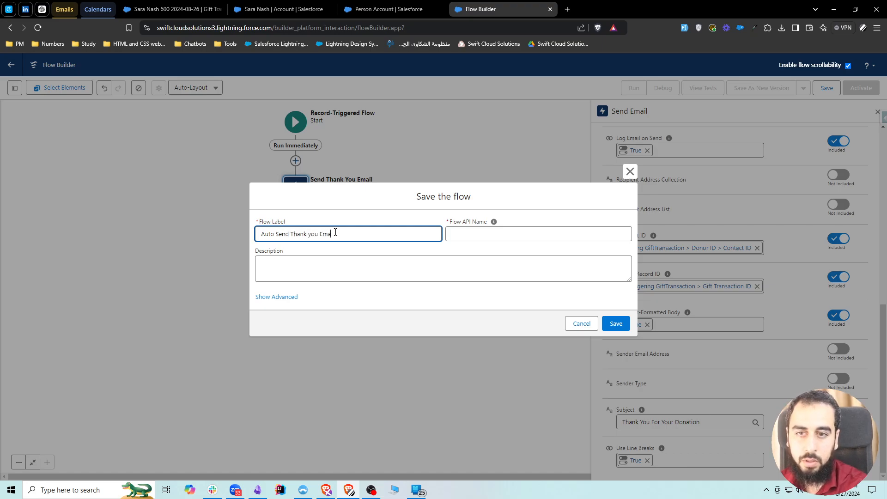
{"action": "left_click", "coordinate": [335, 250]}
{"action": "left_click", "coordinate": [616, 323]}
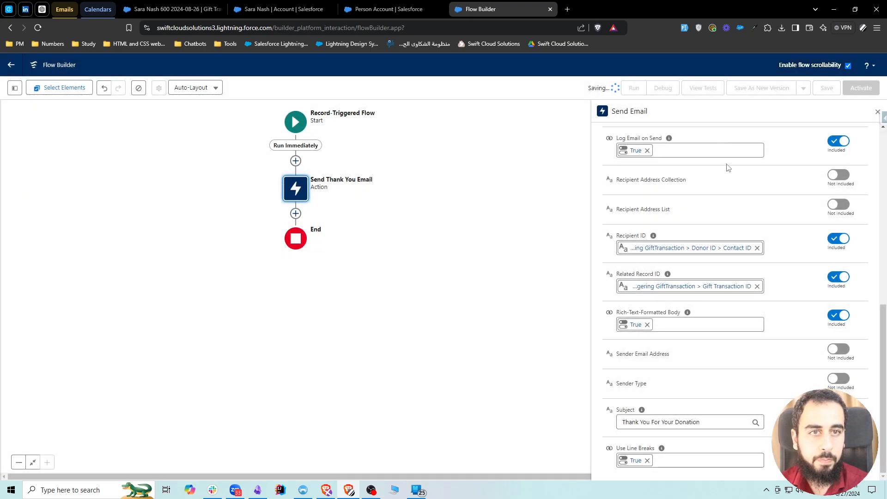
{"action": "scroll", "coordinate": [739, 173], "scroll_direction": "up", "scroll_amount": 2}
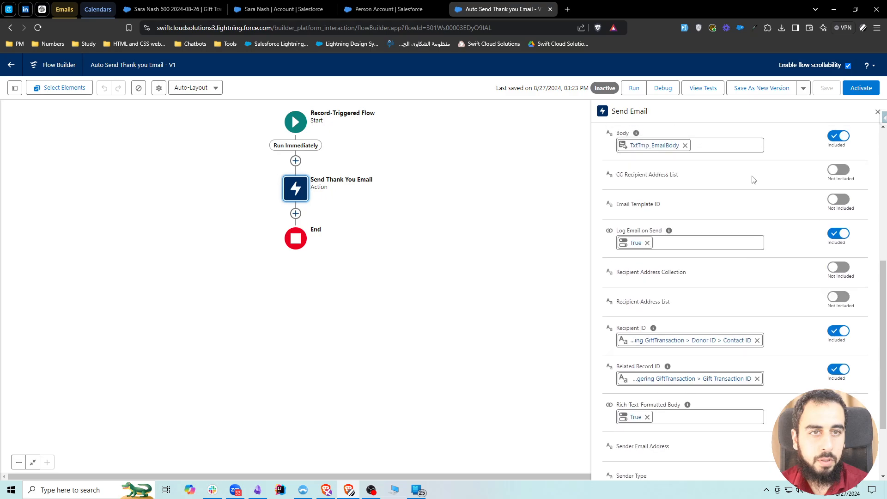
{"action": "scroll", "coordinate": [753, 179], "scroll_direction": "up", "scroll_amount": 4}
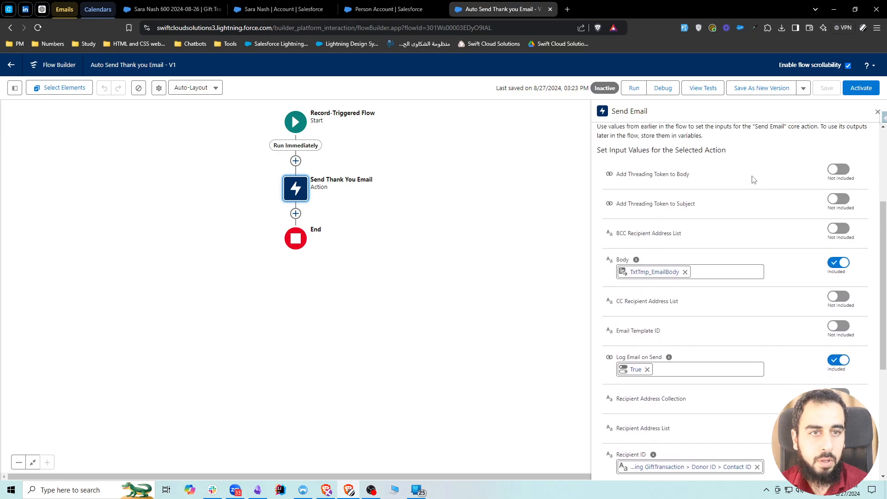
{"action": "left_click", "coordinate": [862, 88]}
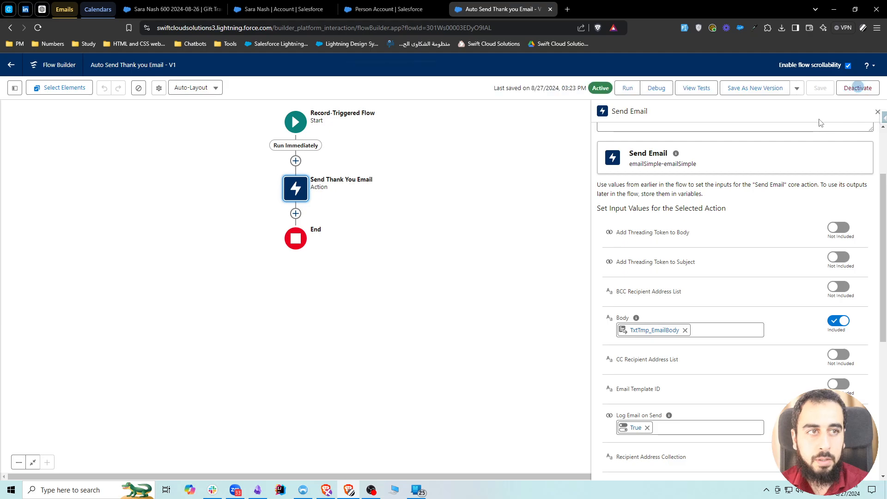
Close the old donor account and Person Account pages, and open the $600 gift transaction's donor record in a new browser tab.
{"action": "left_click", "coordinate": [283, 9]}
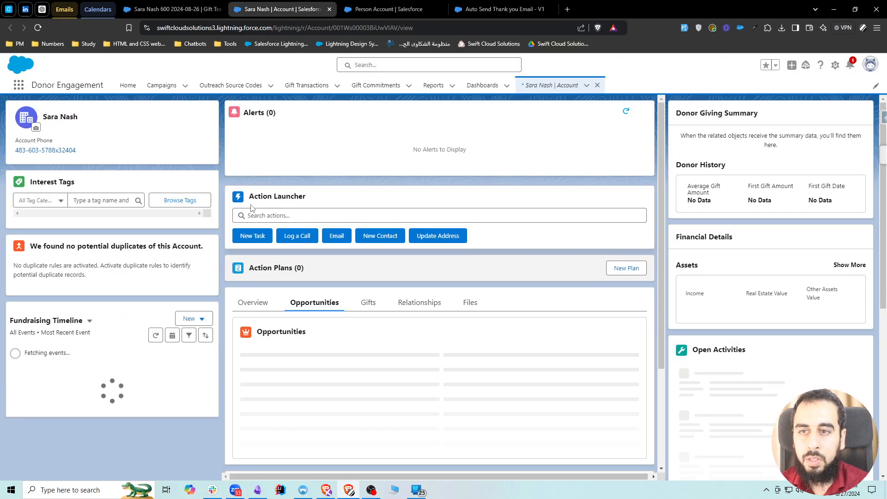
{"action": "left_click", "coordinate": [188, 11]}
{"action": "left_click", "coordinate": [329, 10]}
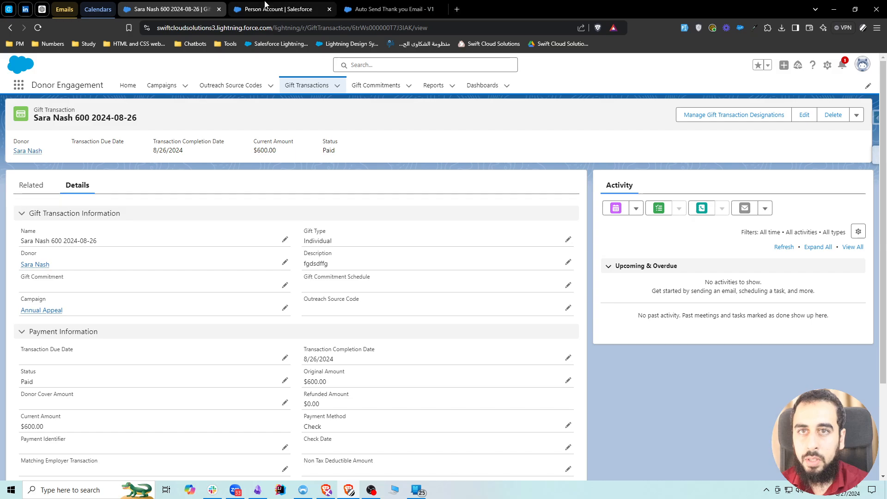
{"action": "left_click", "coordinate": [278, 5]}
{"action": "left_click", "coordinate": [328, 10]}
{"action": "left_click", "coordinate": [227, 6]}
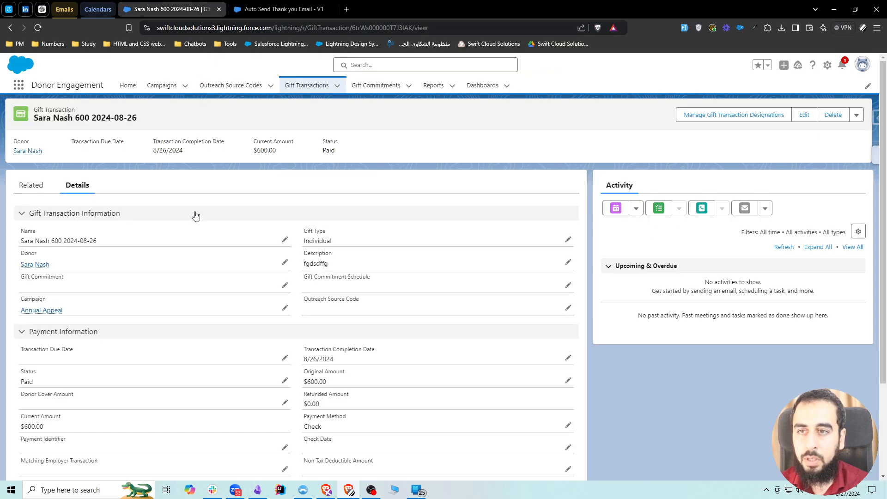
{"action": "middle_click", "coordinate": [36, 267]}
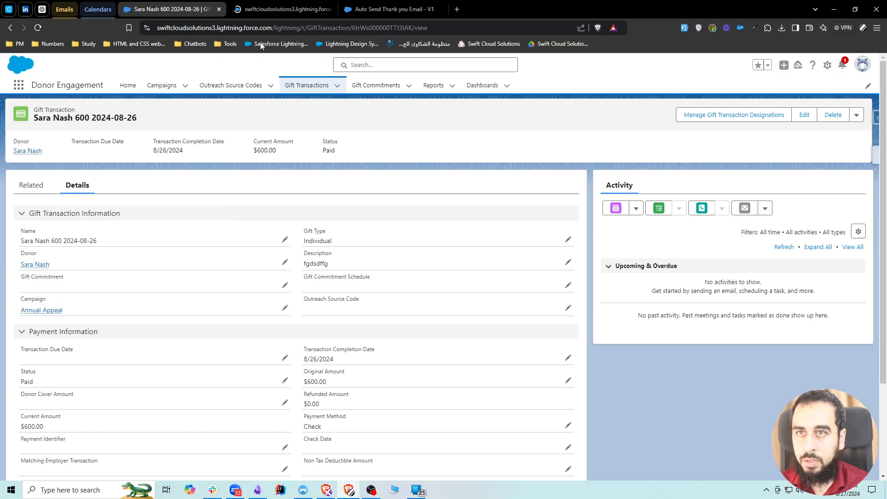
Switch to the Gmail inbox and copy the signed-in account's email address.
{"action": "left_click", "coordinate": [68, 6]}
{"action": "left_click", "coordinate": [157, 9]}
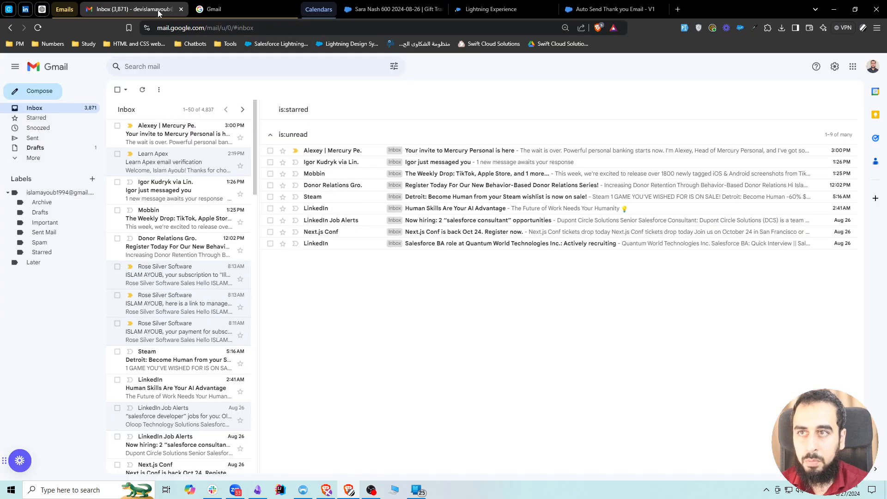
{"action": "left_click", "coordinate": [873, 67]}
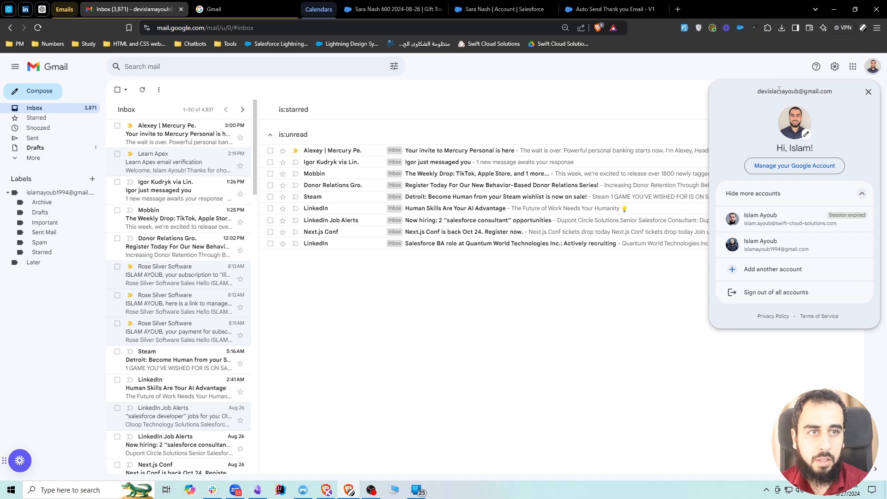
{"action": "triple_click", "coordinate": [778, 92]}
{"action": "key", "text": "ctrl+c"}
Replace the email on the donor's Person Account with the copied inbox address and save the record.
{"action": "left_click", "coordinate": [376, 6]}
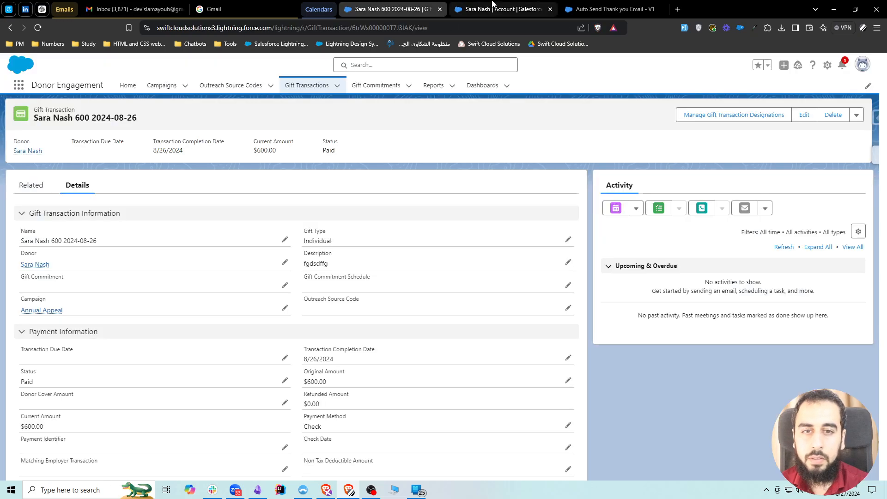
{"action": "left_click", "coordinate": [492, 6]}
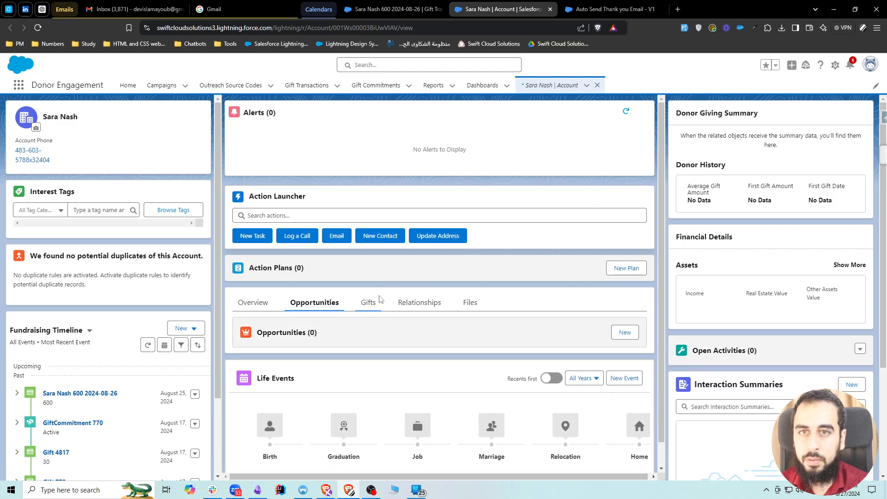
{"action": "left_click", "coordinate": [272, 302]}
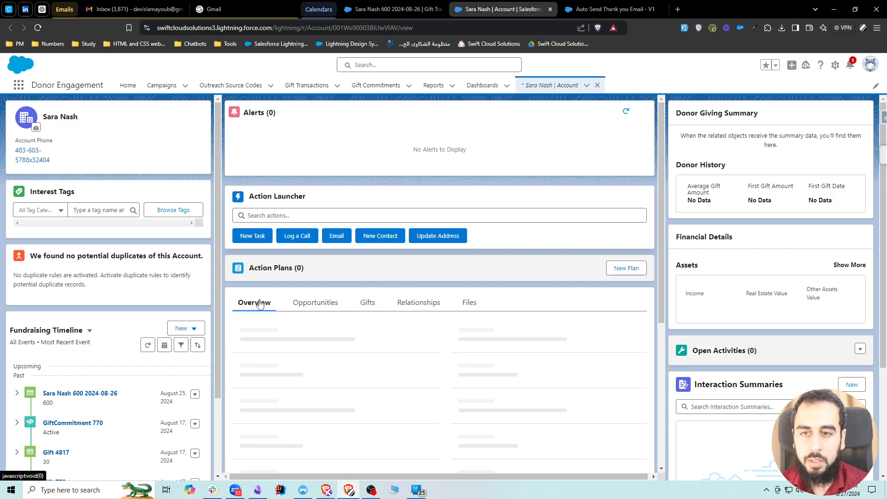
{"action": "scroll", "coordinate": [636, 194], "scroll_direction": "down", "scroll_amount": 3}
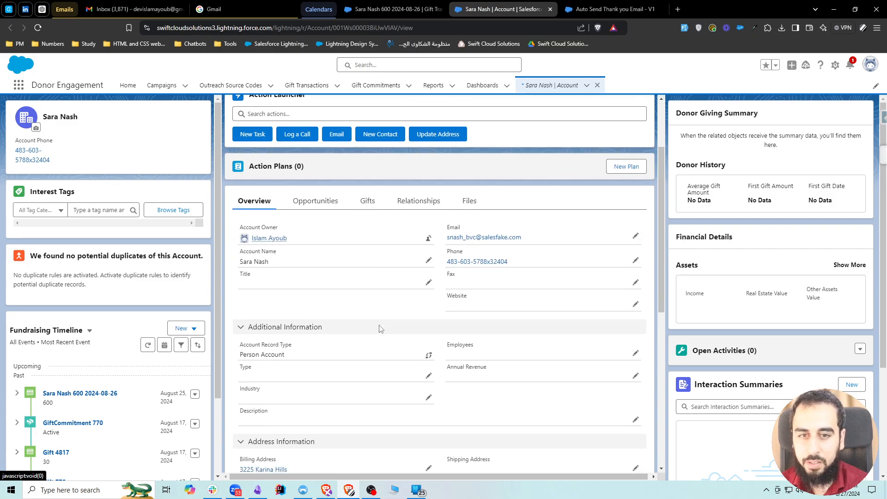
{"action": "left_click", "coordinate": [636, 200]}
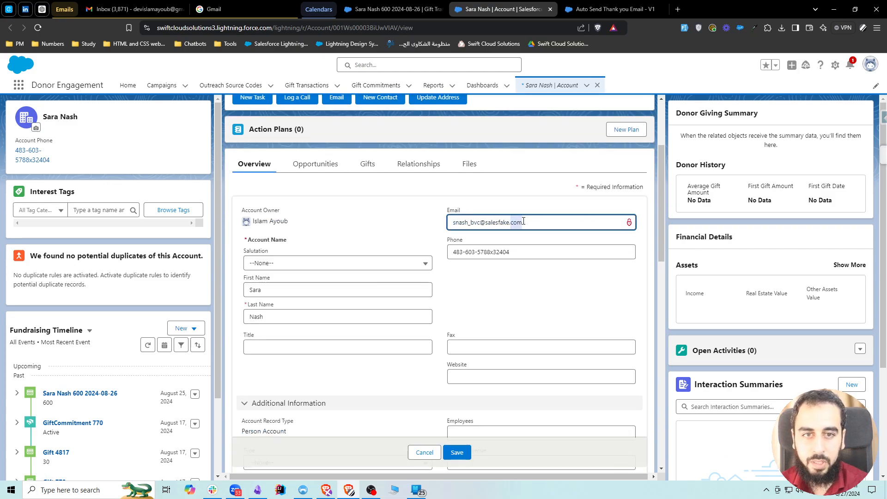
{"action": "key", "text": "ctrl+a"}
{"action": "key", "text": "ctrl+v"}
{"action": "left_click", "coordinate": [469, 454]}
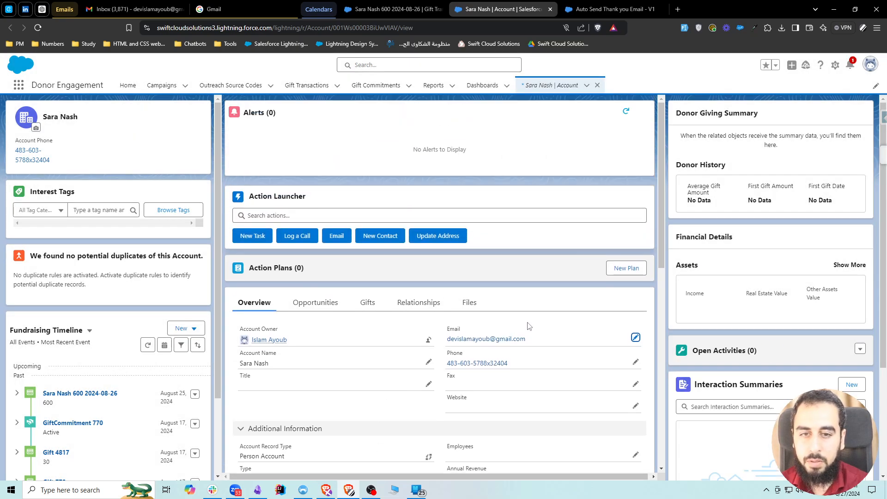
Start a new gift transaction named 654 with the updated Person Account as the donor.
{"action": "left_click", "coordinate": [393, 9]}
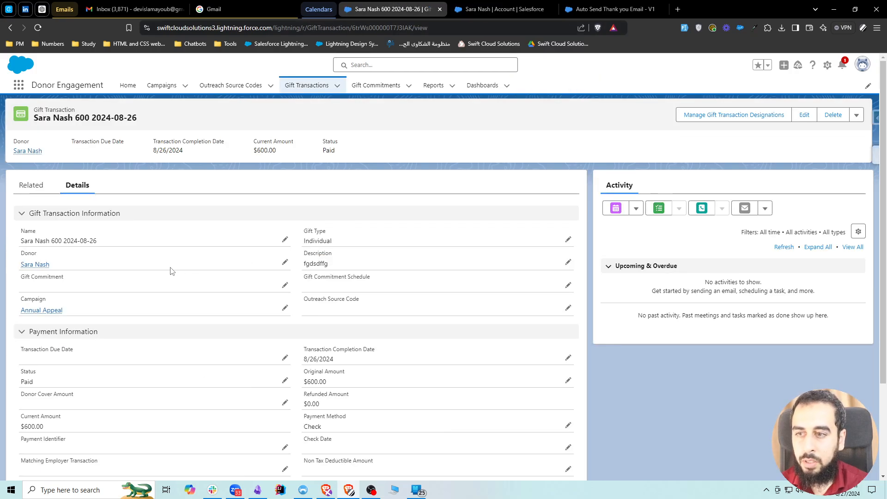
{"action": "left_click", "coordinate": [307, 85]}
{"action": "left_click", "coordinate": [859, 115]}
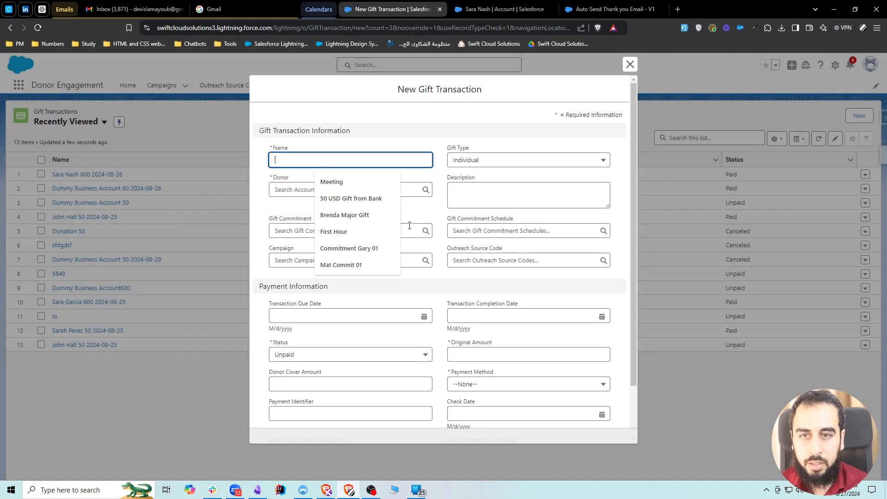
{"action": "left_click", "coordinate": [291, 190]}
{"action": "type", "text": "sara"}
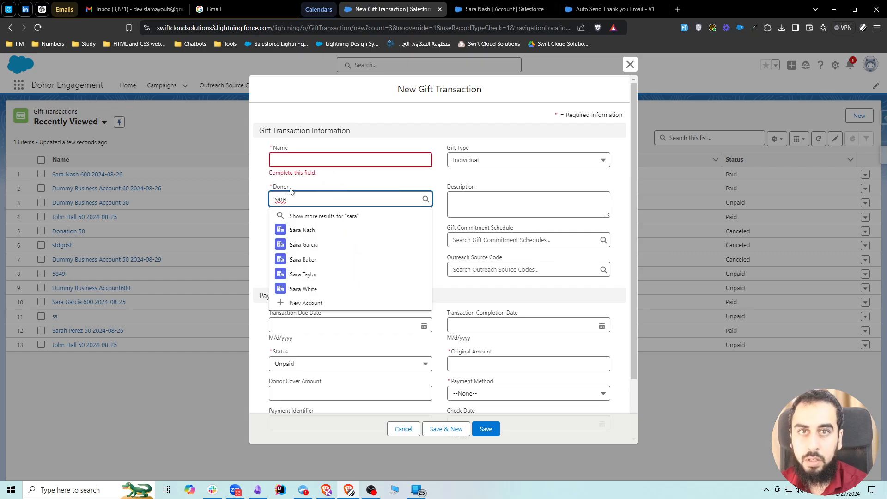
{"action": "type", "text": " na"}
{"action": "left_click", "coordinate": [307, 230]}
{"action": "left_click", "coordinate": [303, 165]}
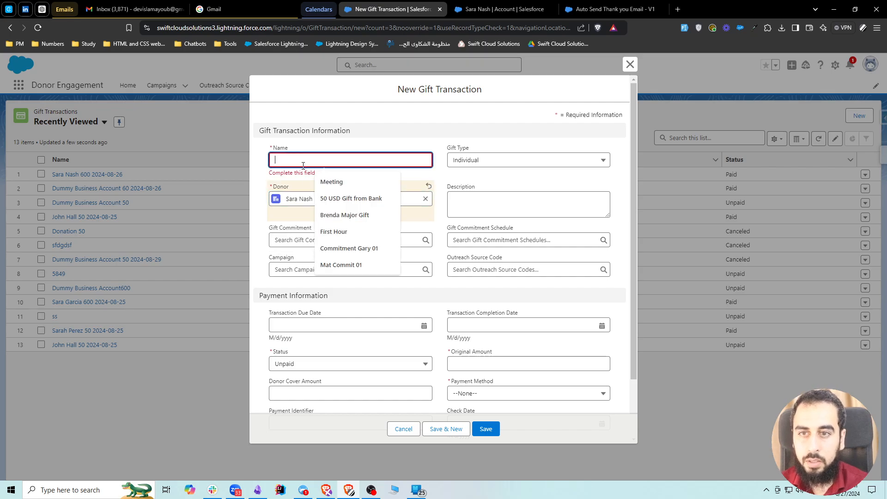
{"action": "type", "text": "654"}
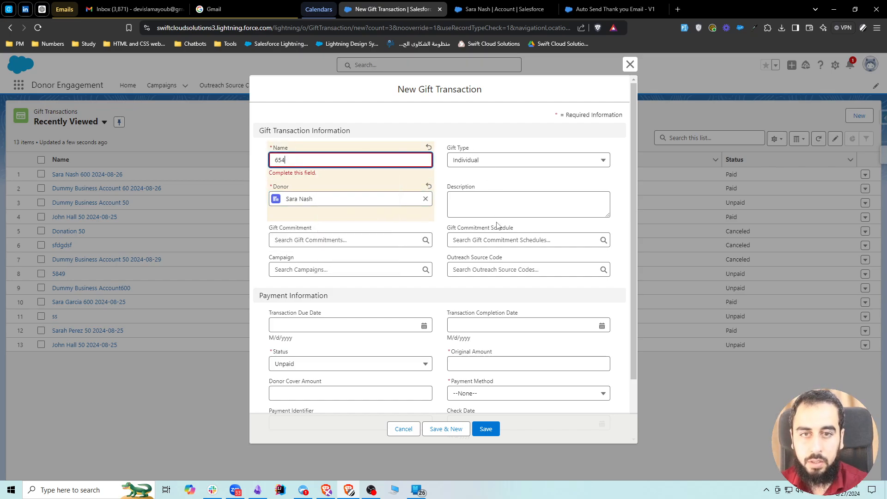
Set the gift's status to Paid, completion date to 8/27/2024, original amount to 50 and payment method to Check, and save it.
{"action": "scroll", "coordinate": [386, 263], "scroll_direction": "down", "scroll_amount": 1}
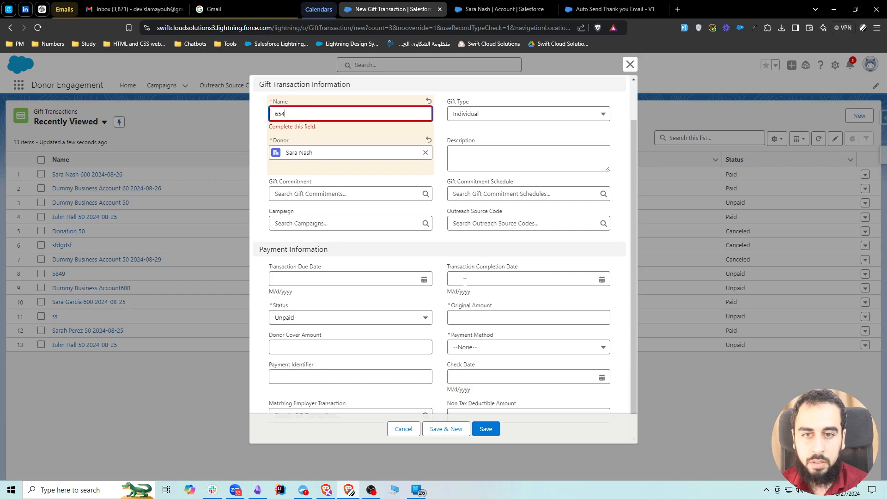
{"action": "left_click", "coordinate": [355, 309]}
{"action": "left_click", "coordinate": [310, 360]}
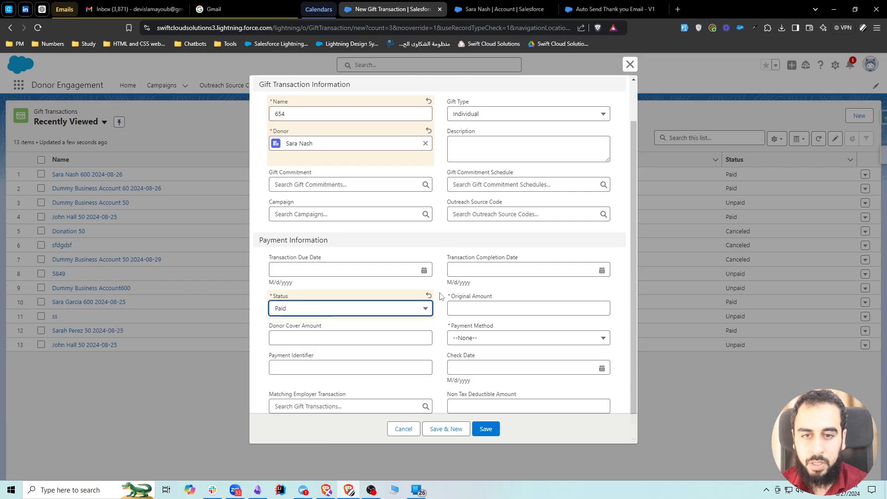
{"action": "left_click", "coordinate": [460, 267]}
{"action": "left_click", "coordinate": [527, 395]}
{"action": "left_click", "coordinate": [478, 306]}
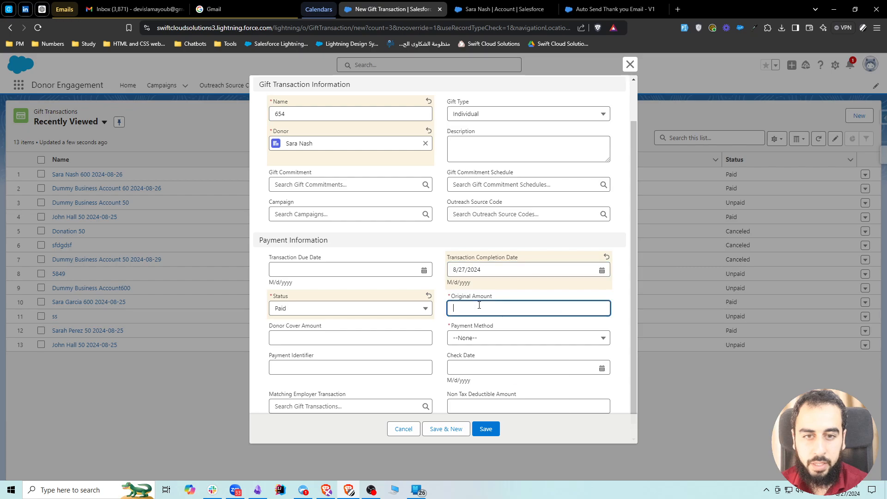
{"action": "type", "text": "50"}
{"action": "left_click", "coordinate": [497, 338]}
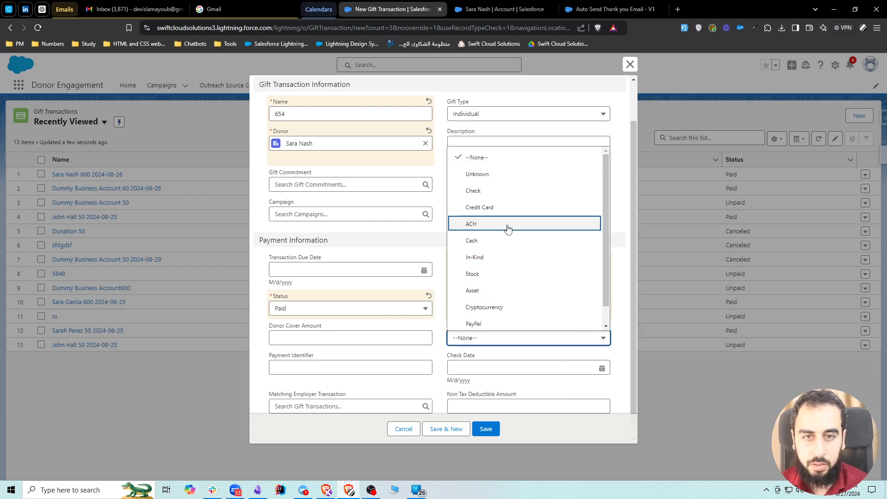
{"action": "left_click", "coordinate": [488, 226]}
{"action": "left_click", "coordinate": [485, 428]}
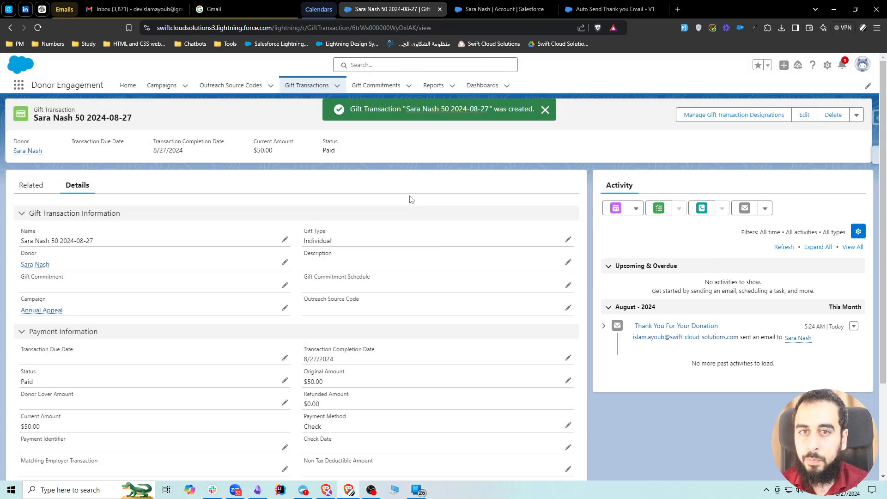
Open the received "Thank You For Your Donation" email in Gmail and examine its subject, body heading and donor greeting.
{"action": "left_click", "coordinate": [139, 8]}
{"action": "left_click", "coordinate": [146, 141]}
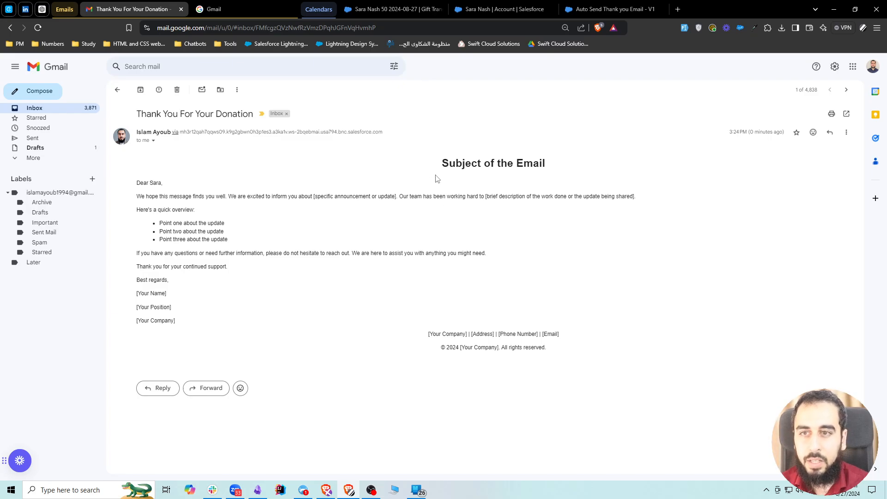
{"action": "left_click_drag", "start_coordinate": [443, 163], "coordinate": [521, 164]}
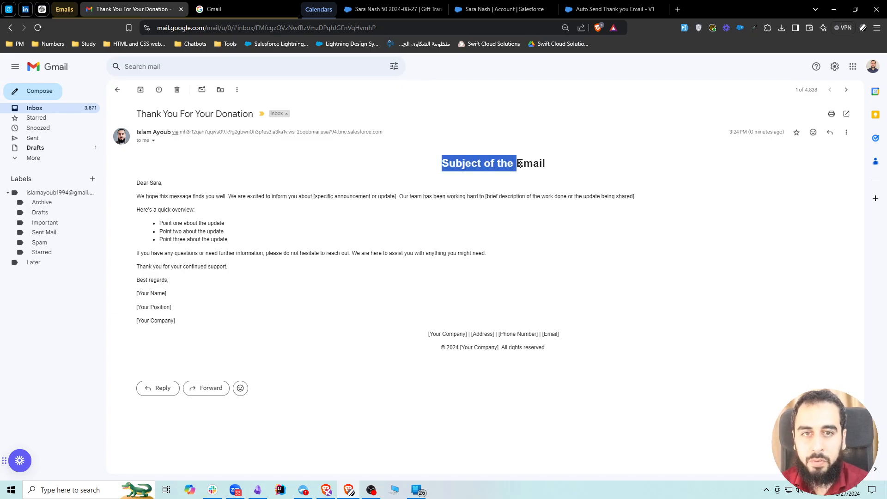
{"action": "left_click", "coordinate": [375, 179]}
{"action": "left_click_drag", "start_coordinate": [158, 113], "coordinate": [249, 115]}
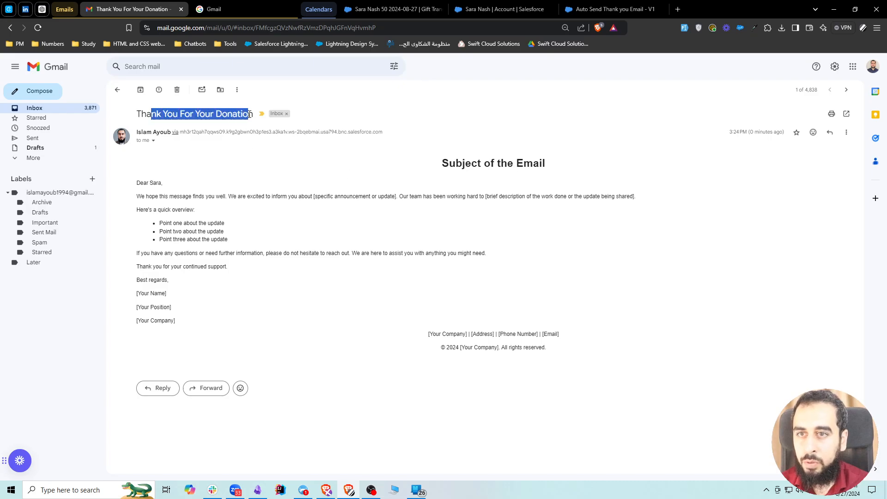
{"action": "left_click", "coordinate": [213, 117]}
{"action": "left_click_drag", "start_coordinate": [442, 163], "coordinate": [547, 165]}
{"action": "left_click", "coordinate": [453, 167]}
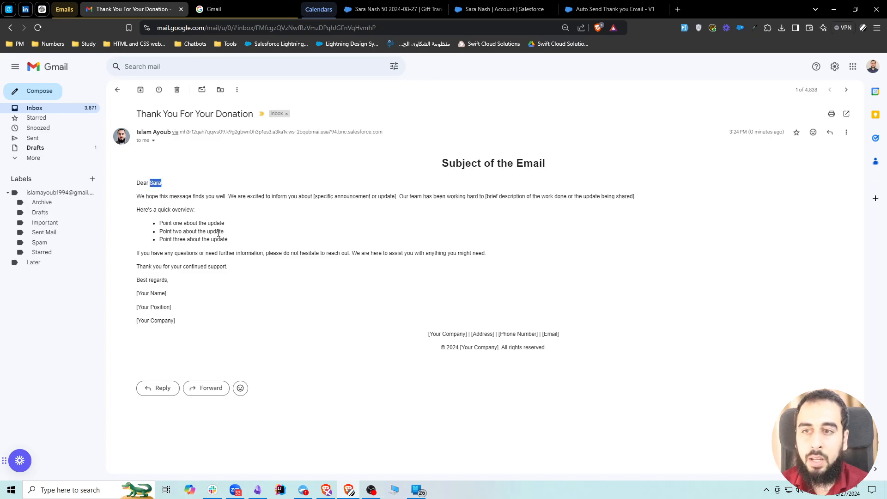
Switch back to the paid Salesforce gift transaction, clone it, and set the copy's status to Unpaid.
{"action": "left_click", "coordinate": [393, 9]}
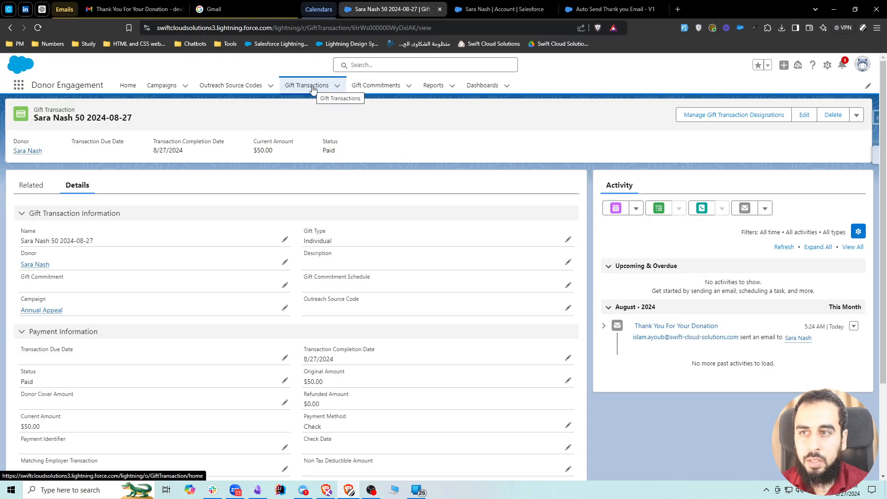
{"action": "left_click", "coordinate": [856, 115]}
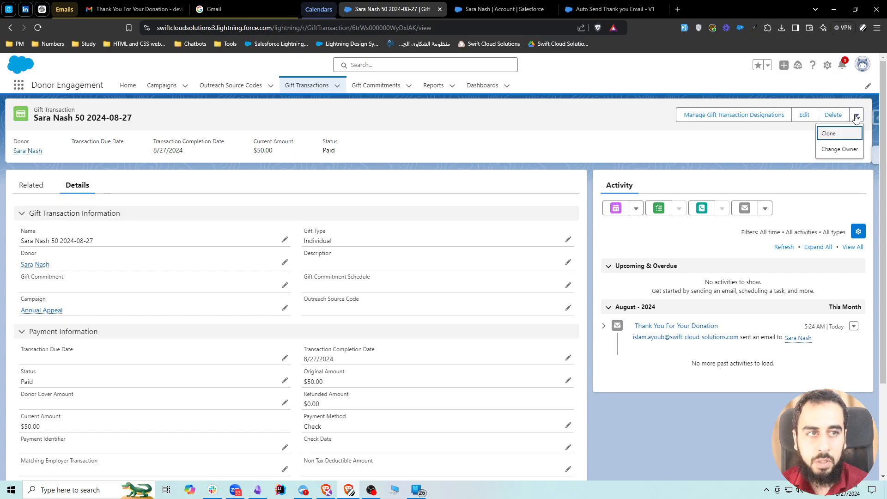
{"action": "left_click", "coordinate": [826, 134]}
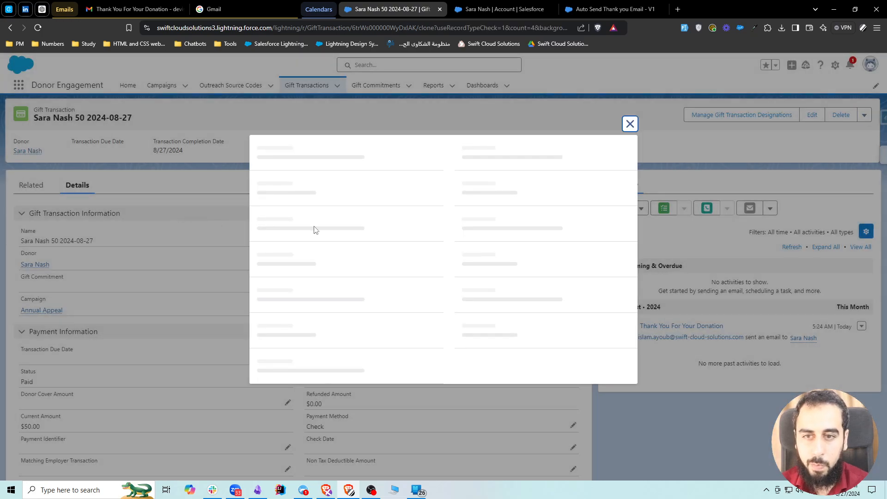
{"action": "left_click", "coordinate": [360, 356]}
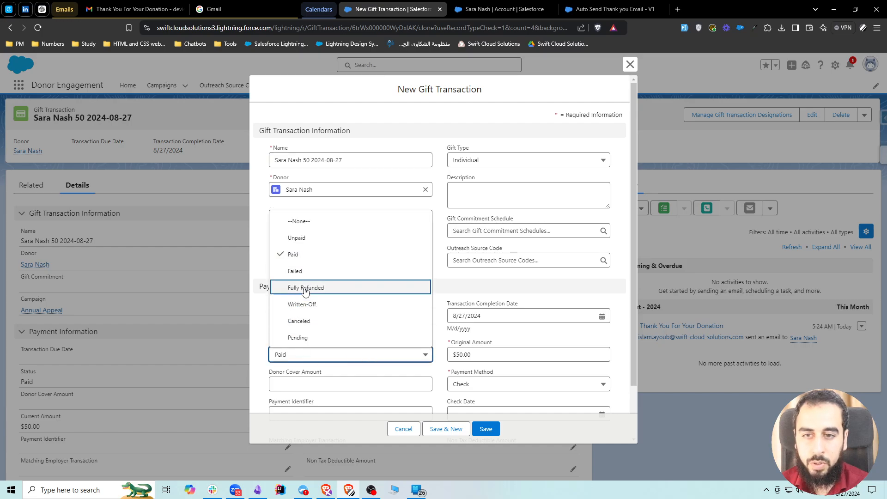
{"action": "left_click", "coordinate": [305, 238]}
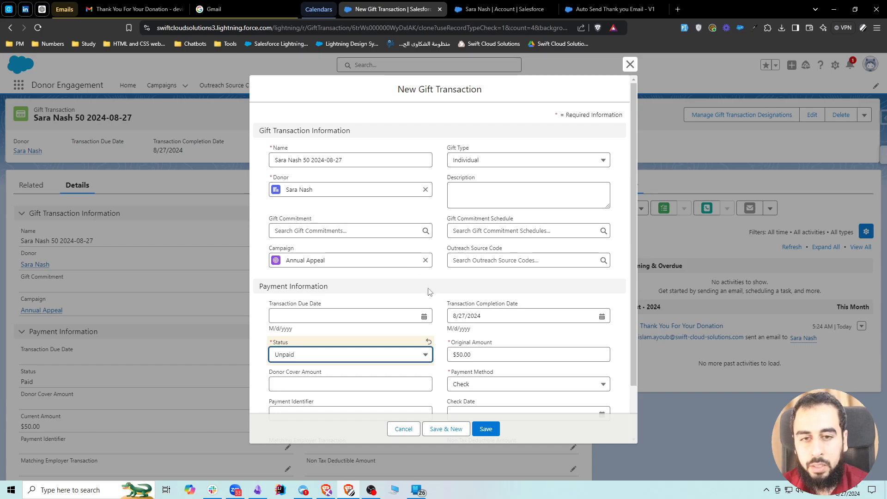
Clear the cloned gift's transaction completion date and save the new record.
{"action": "left_click", "coordinate": [602, 316]}
{"action": "key", "text": "ctrl+a"}
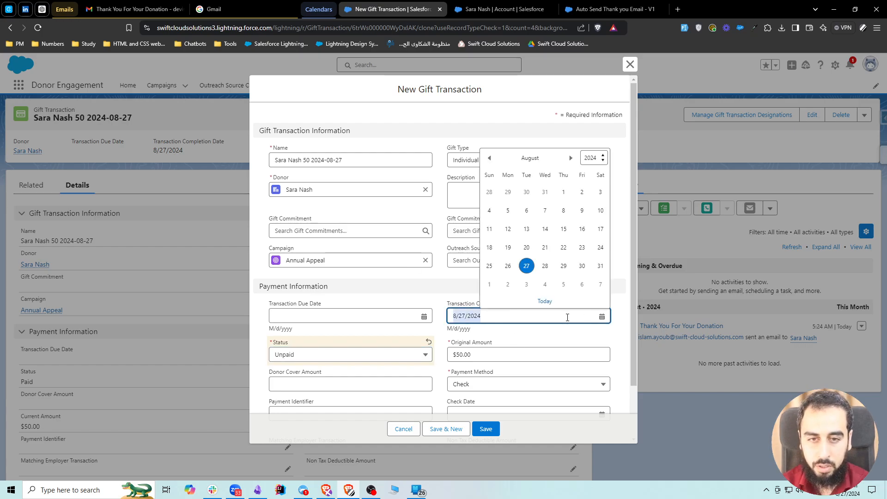
{"action": "key", "text": "BackSpace"}
{"action": "left_click", "coordinate": [439, 299]}
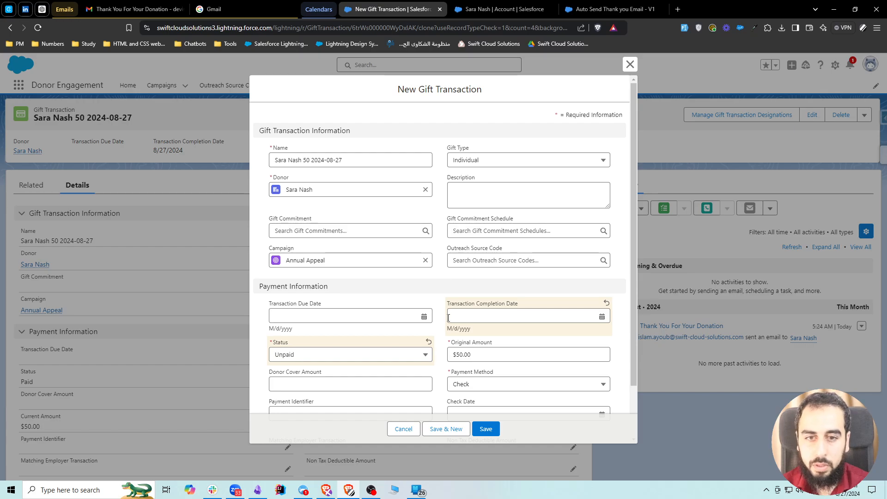
{"action": "left_click", "coordinate": [486, 429]}
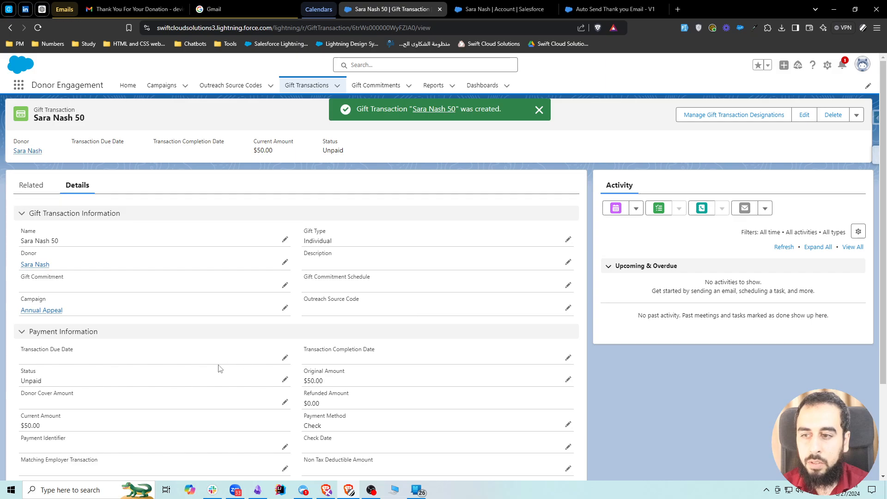
Change the new gift transaction's status to Paid, set its completion date to 8/27/2024, and save the record.
{"action": "left_click", "coordinate": [286, 381]}
{"action": "left_click", "coordinate": [182, 392]}
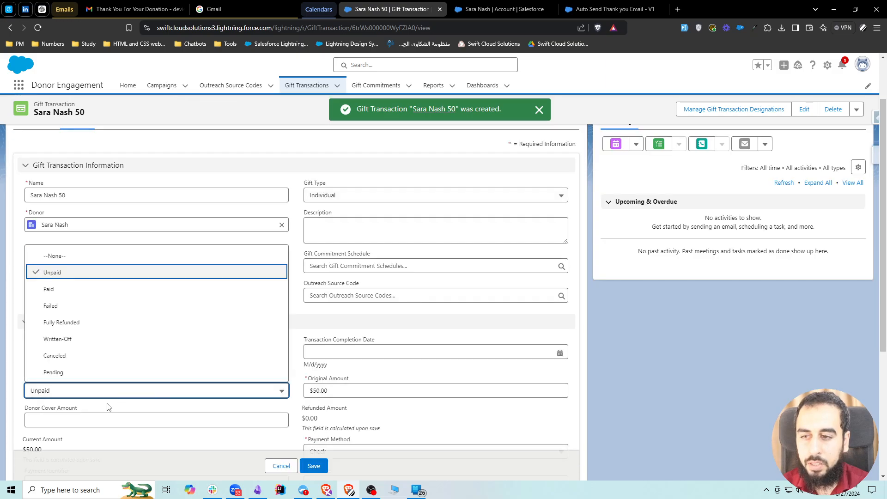
{"action": "left_click", "coordinate": [53, 288]}
{"action": "left_click", "coordinate": [342, 352]}
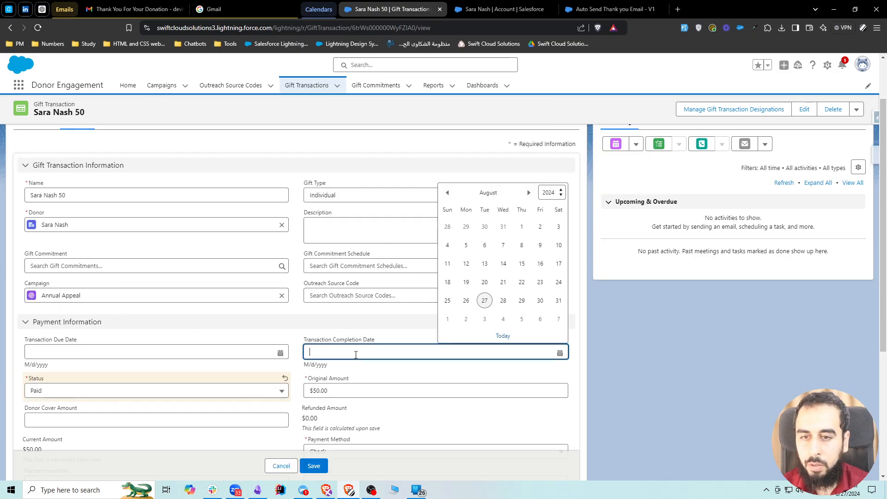
{"action": "left_click", "coordinate": [487, 301]}
{"action": "left_click", "coordinate": [313, 466]}
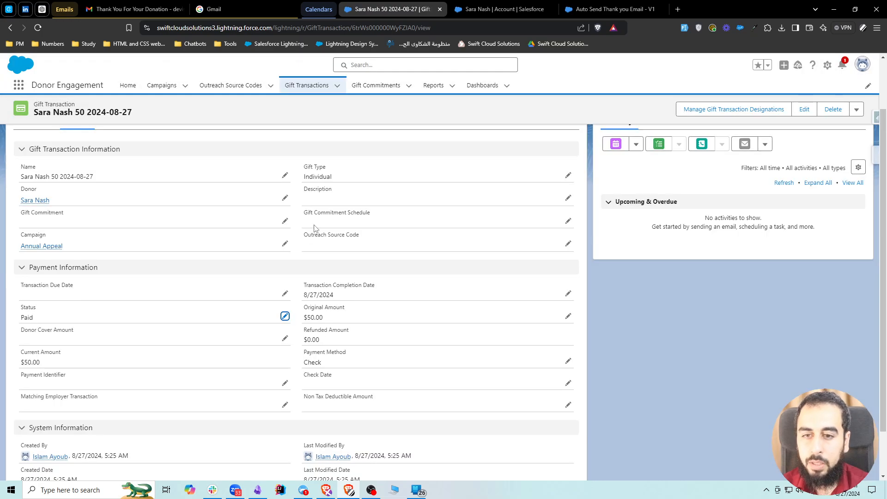
Switch to Gmail, refresh the inbox, and open the newest thank-you email in the donation thread with its trimmed content expanded.
{"action": "left_click", "coordinate": [132, 9]}
{"action": "left_click", "coordinate": [118, 89]}
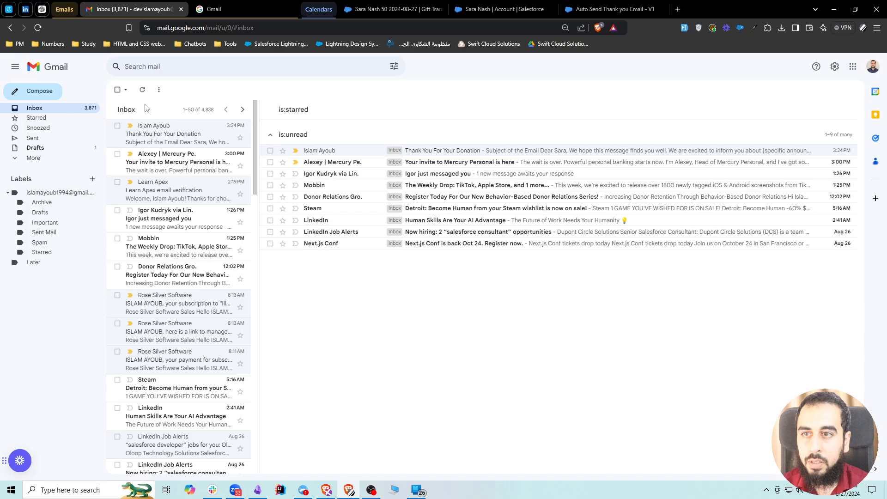
{"action": "left_click", "coordinate": [142, 90]}
{"action": "left_click", "coordinate": [140, 91]}
{"action": "left_click", "coordinate": [141, 91]}
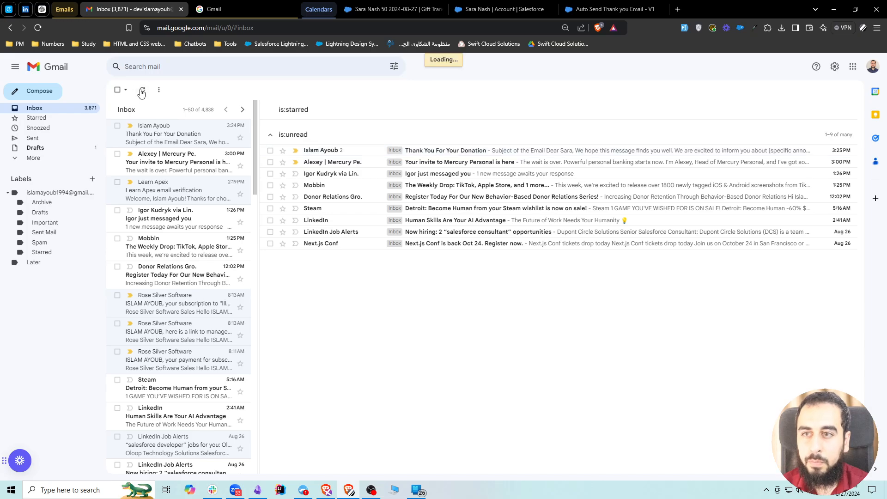
{"action": "left_click", "coordinate": [141, 90]}
{"action": "left_click", "coordinate": [152, 136]}
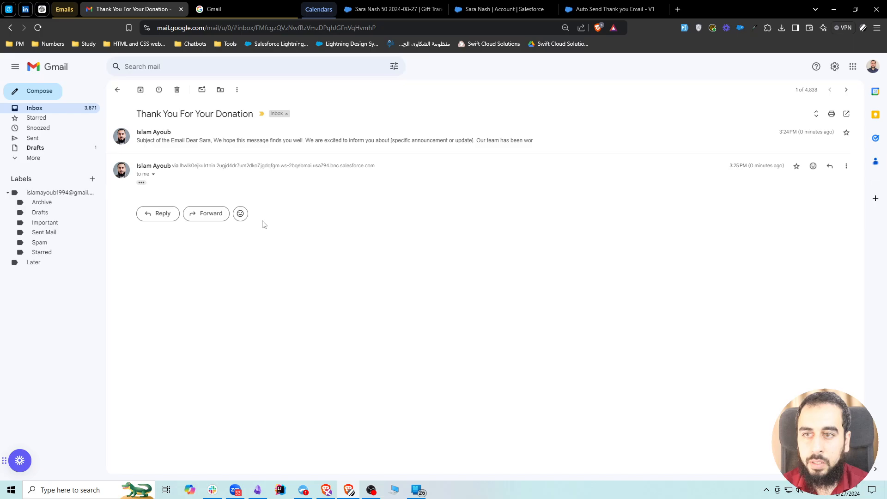
{"action": "left_click", "coordinate": [142, 183]}
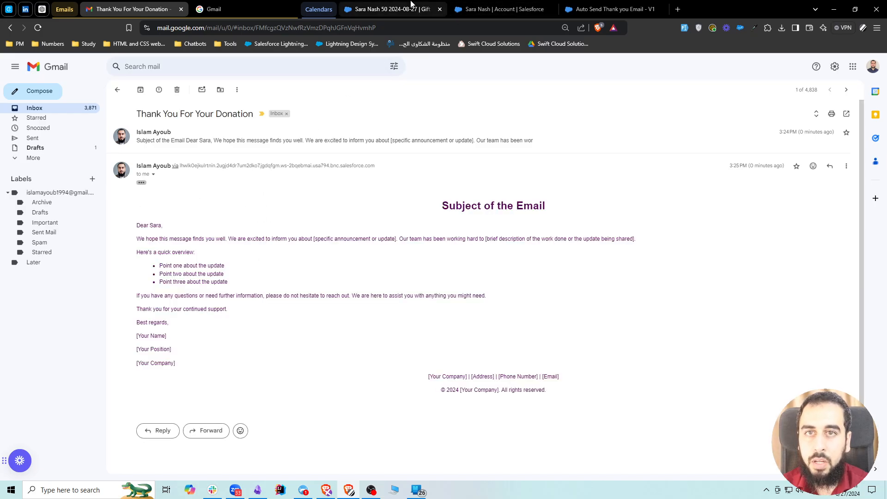
Examine the email logged in the Salesforce gift transaction's activity timeline and open its recipient's record.
{"action": "left_click", "coordinate": [411, 8]}
{"action": "scroll", "coordinate": [319, 222], "scroll_direction": "up", "scroll_amount": 2}
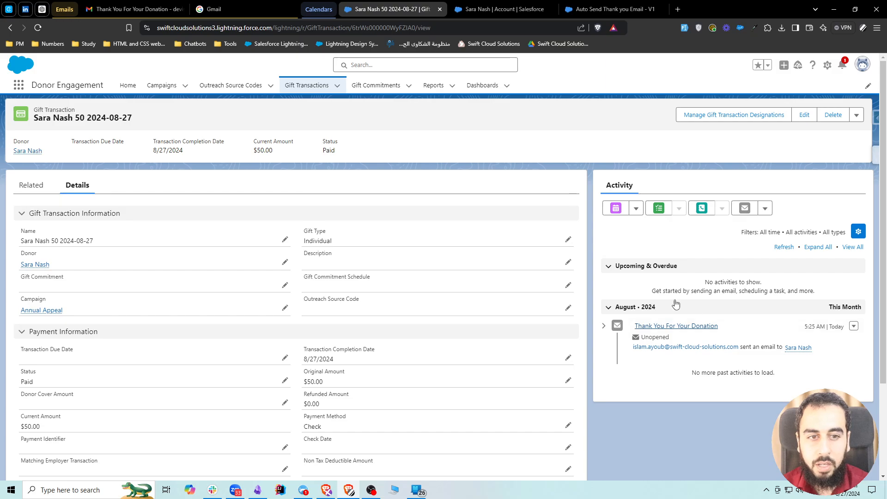
{"action": "left_click", "coordinate": [798, 347]}
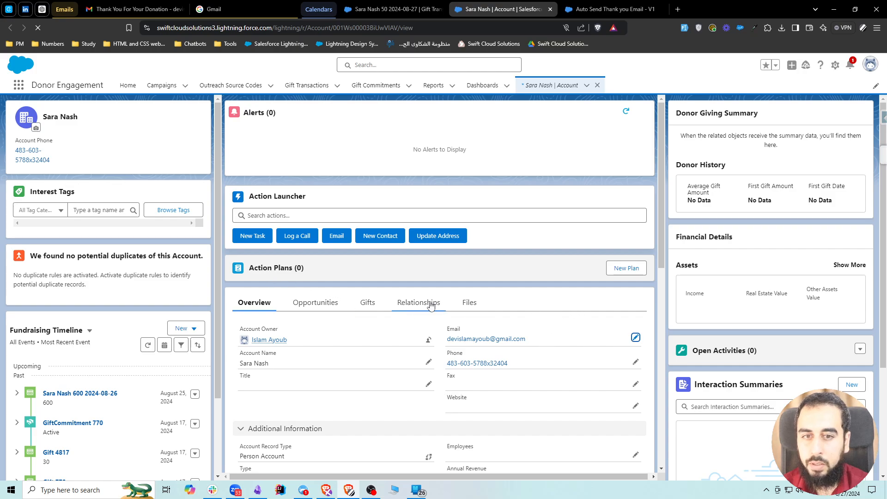
Examine the donor account's fundraising timeline, expanding the second of the gifts dated August 27, 2024, and look through the other page sections.
{"action": "scroll", "coordinate": [319, 304], "scroll_direction": "down", "scroll_amount": 4}
{"action": "scroll", "coordinate": [92, 319], "scroll_direction": "down", "scroll_amount": 2}
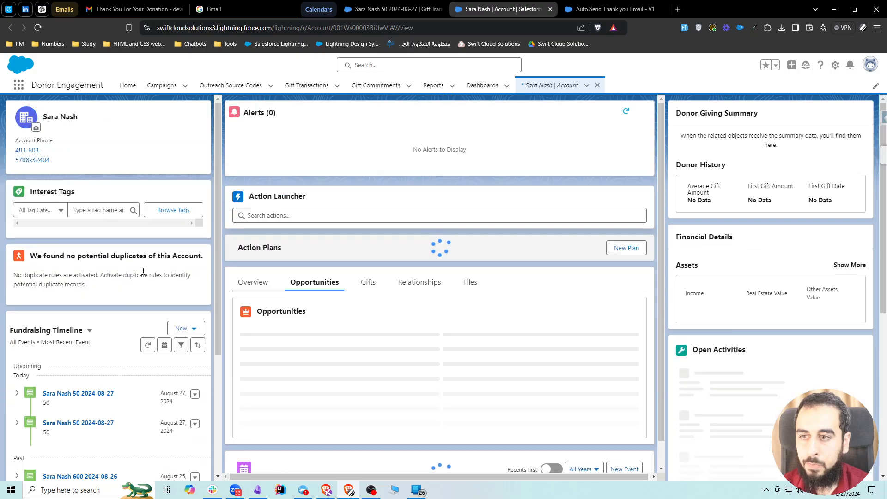
{"action": "scroll", "coordinate": [107, 268], "scroll_direction": "down", "scroll_amount": 2}
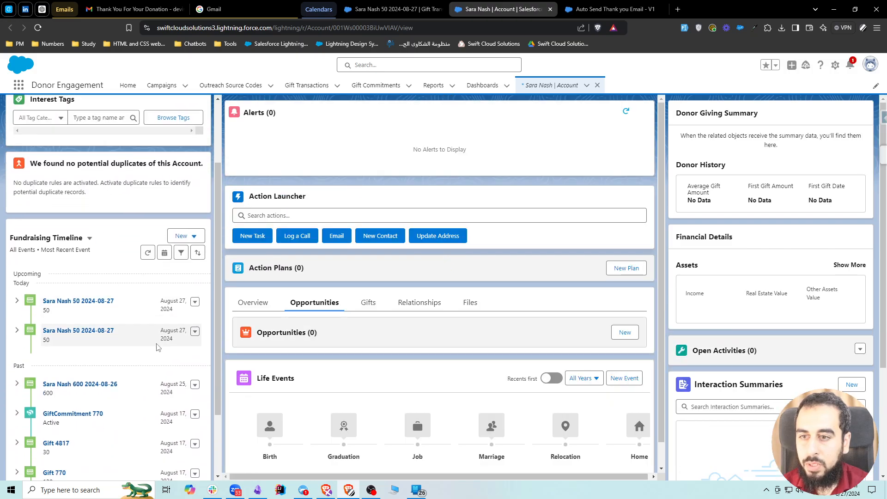
{"action": "left_click", "coordinate": [17, 330]}
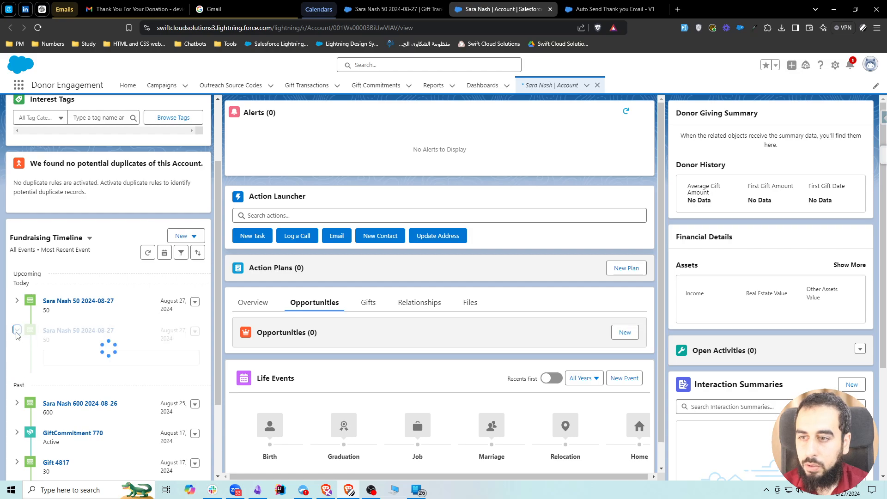
{"action": "scroll", "coordinate": [37, 329], "scroll_direction": "up", "scroll_amount": 2}
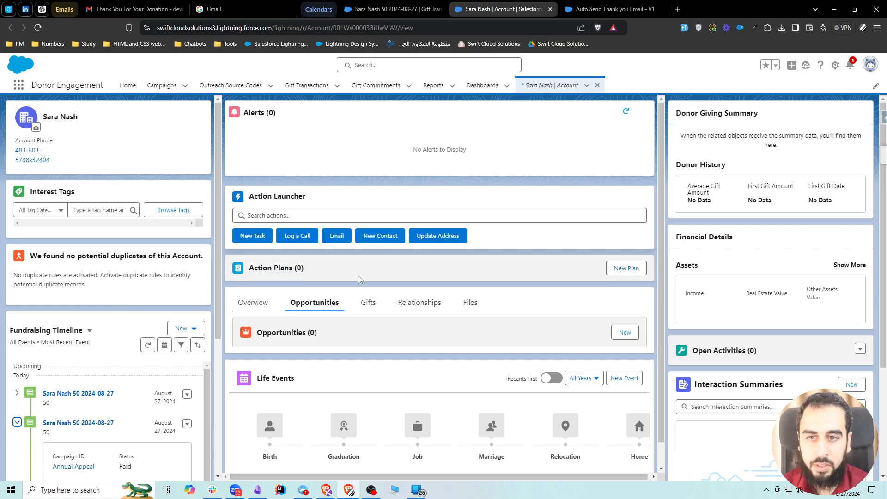
{"action": "scroll", "coordinate": [331, 336], "scroll_direction": "down", "scroll_amount": 1}
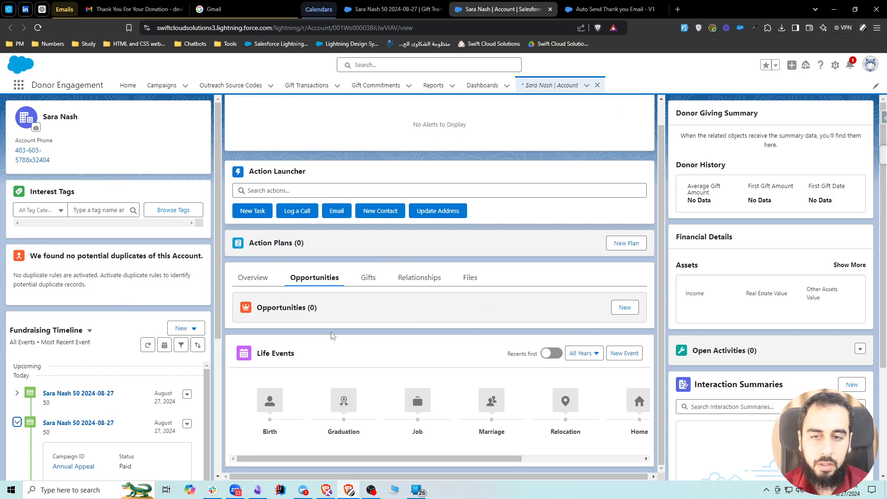
{"action": "scroll", "coordinate": [128, 288], "scroll_direction": "down", "scroll_amount": 3}
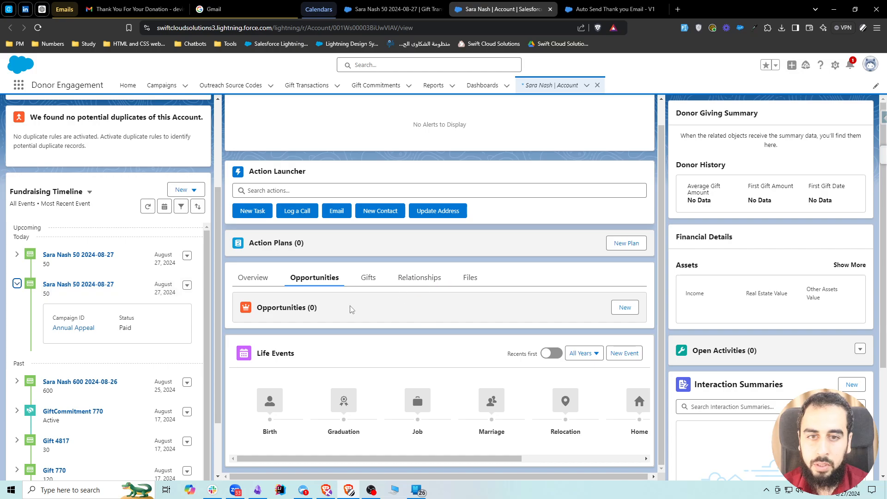
{"action": "scroll", "coordinate": [287, 334], "scroll_direction": "up", "scroll_amount": 1}
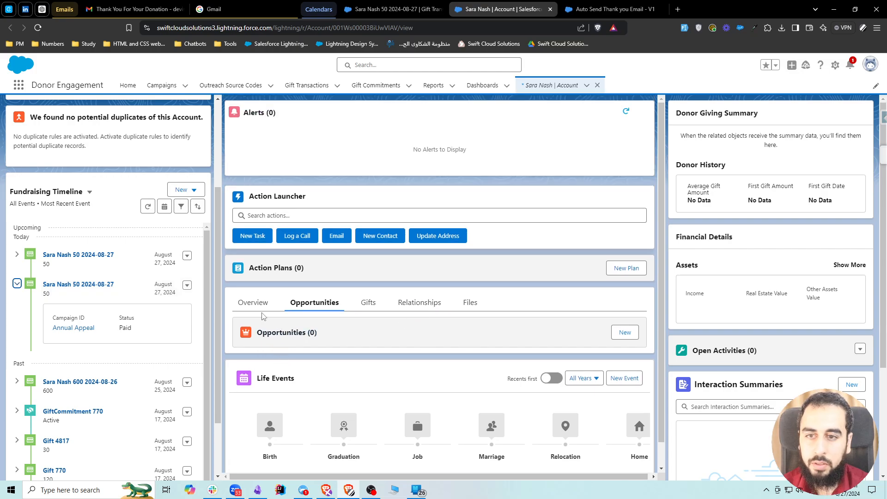
{"action": "scroll", "coordinate": [172, 284], "scroll_direction": "up", "scroll_amount": 3}
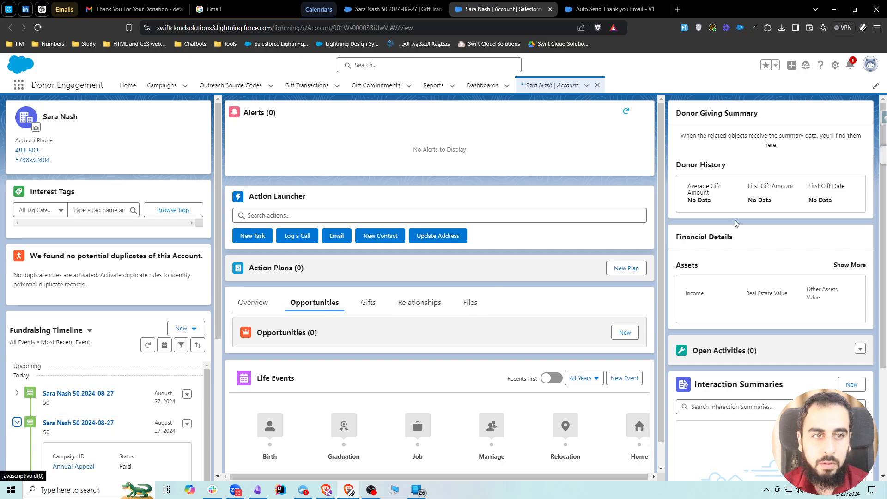
{"action": "scroll", "coordinate": [605, 306], "scroll_direction": "down", "scroll_amount": 1}
{"action": "scroll", "coordinate": [604, 306], "scroll_direction": "up", "scroll_amount": 1}
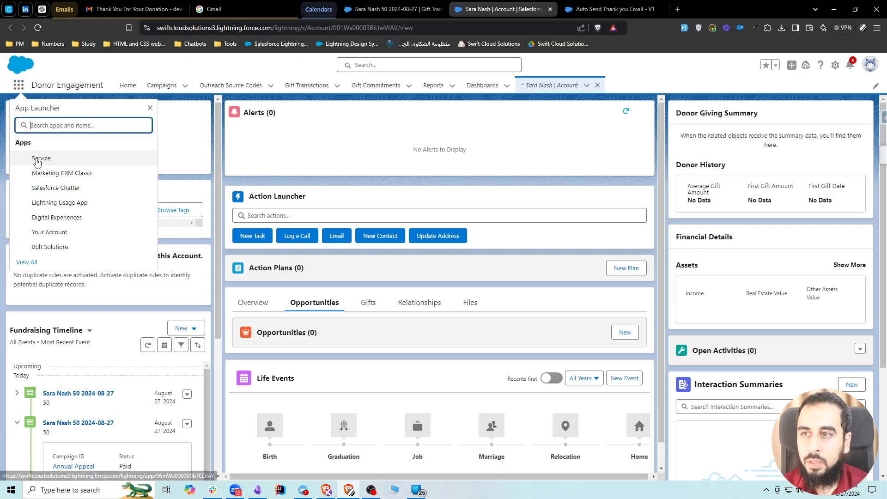
Find the Philanthropy And Partnerships app by searching "phi", open it in a new browser tab and switch to it.
{"action": "left_click", "coordinate": [19, 85]}
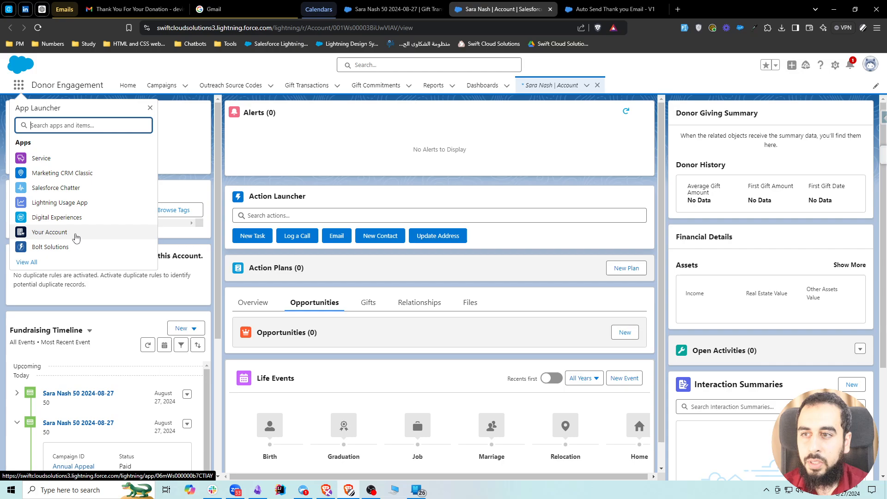
{"action": "type", "text": "phi"}
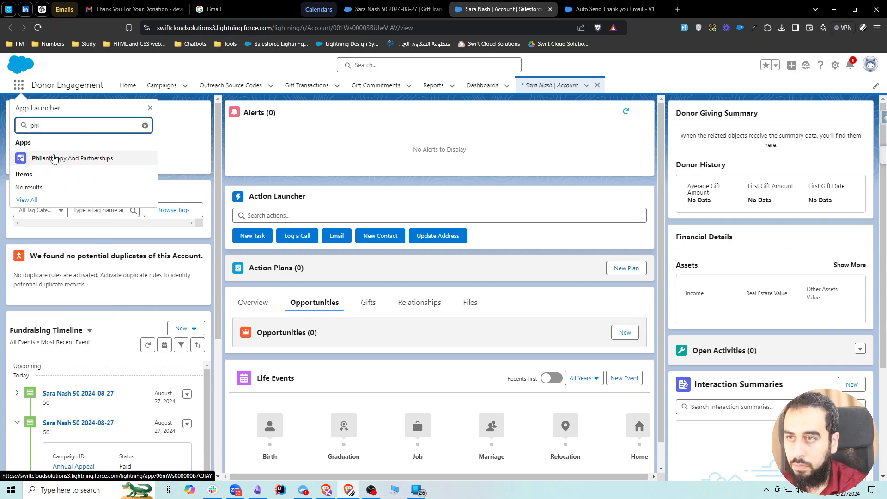
{"action": "middle_click", "coordinate": [56, 160]}
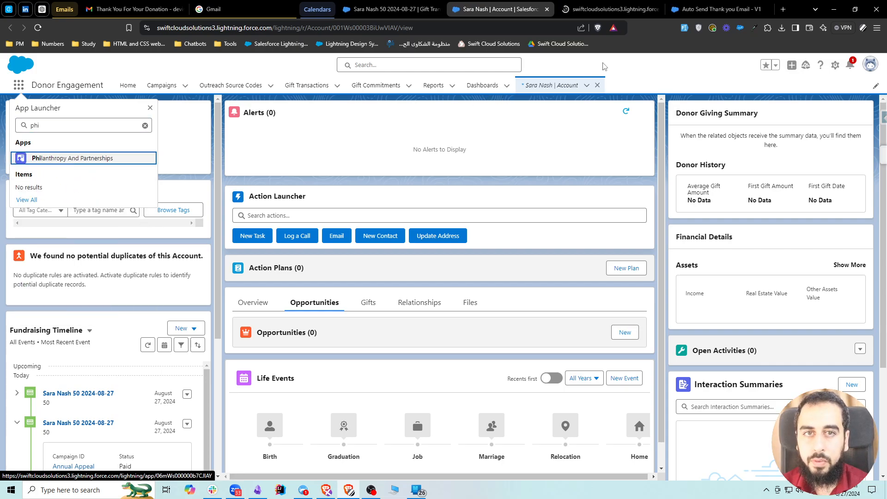
{"action": "key", "text": "Escape"}
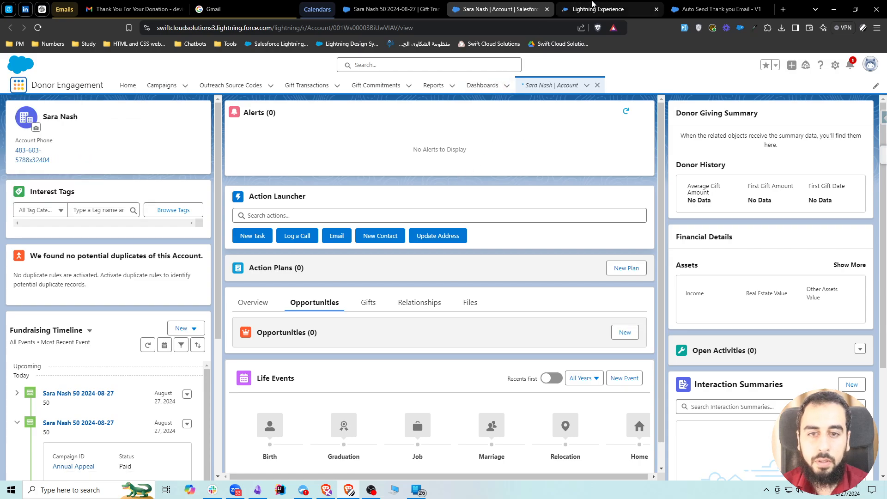
{"action": "left_click", "coordinate": [575, 10]}
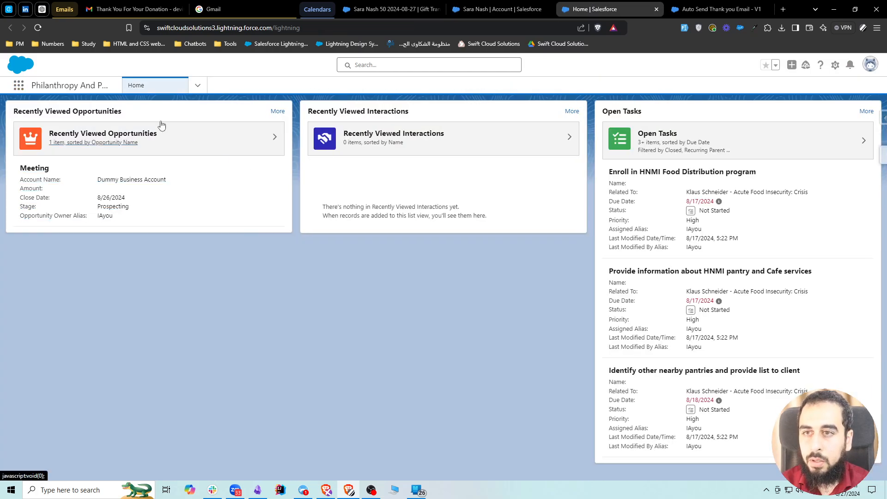
{"action": "left_click", "coordinate": [19, 87]}
{"action": "type", "text": "s"}
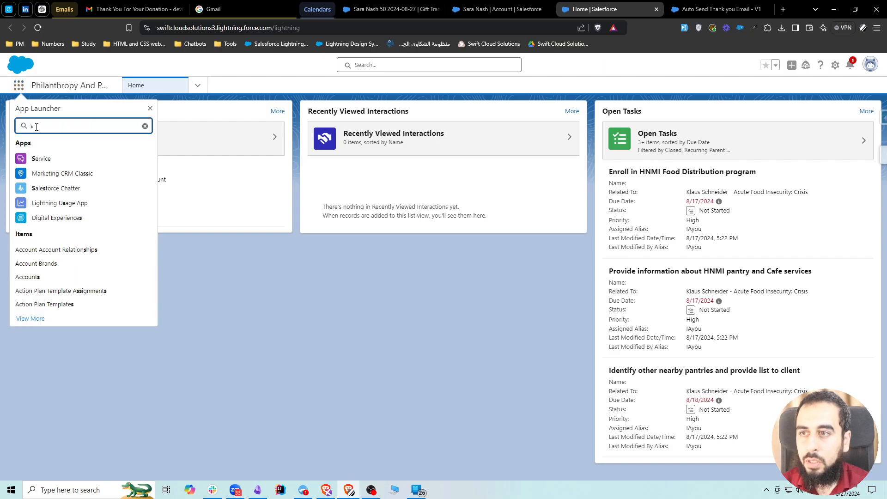
{"action": "type", "text": "account"}
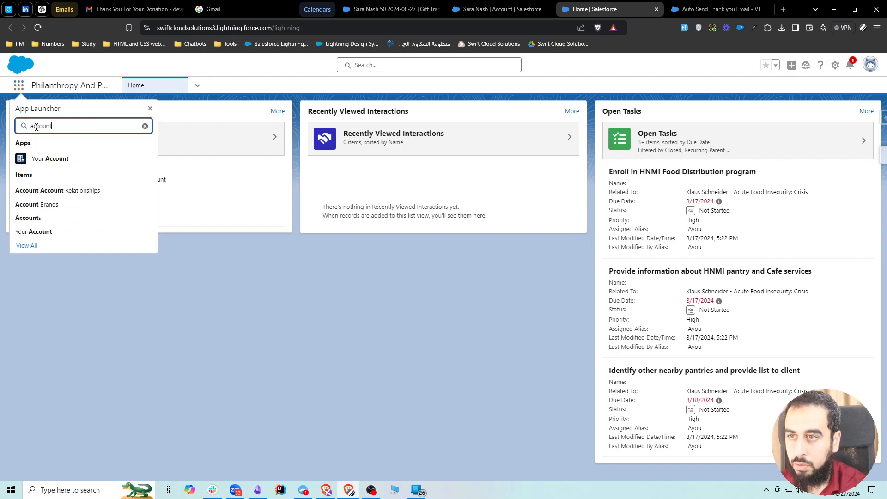
Search for the donor by full name across all records and open the matching account record.
{"action": "left_click", "coordinate": [373, 66]}
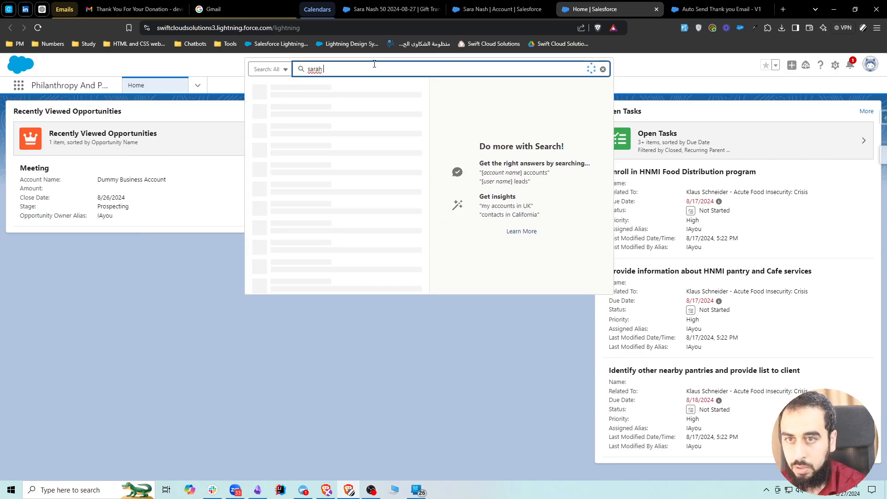
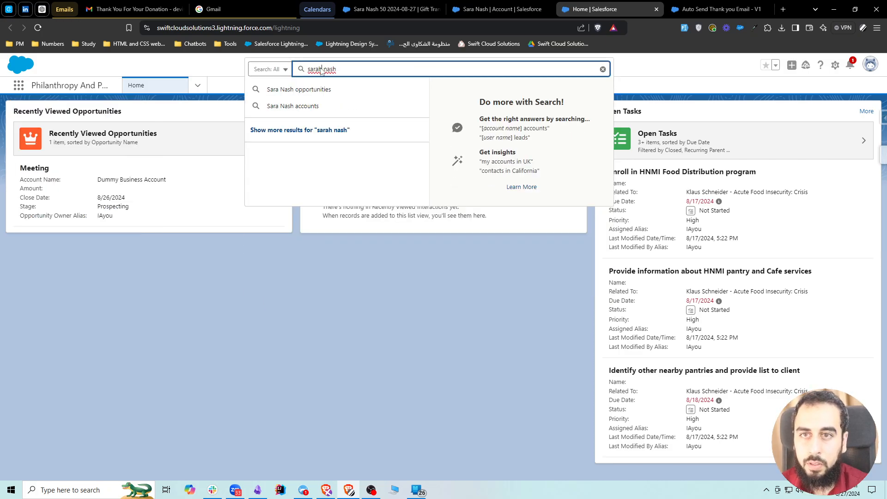
{"action": "left_click", "coordinate": [321, 70]}
{"action": "key", "text": "BackSpace"}
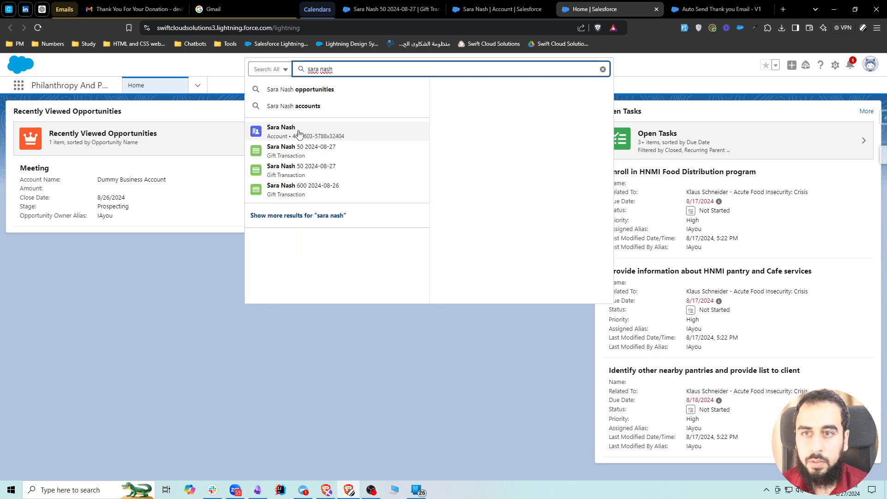
{"action": "left_click", "coordinate": [299, 132]}
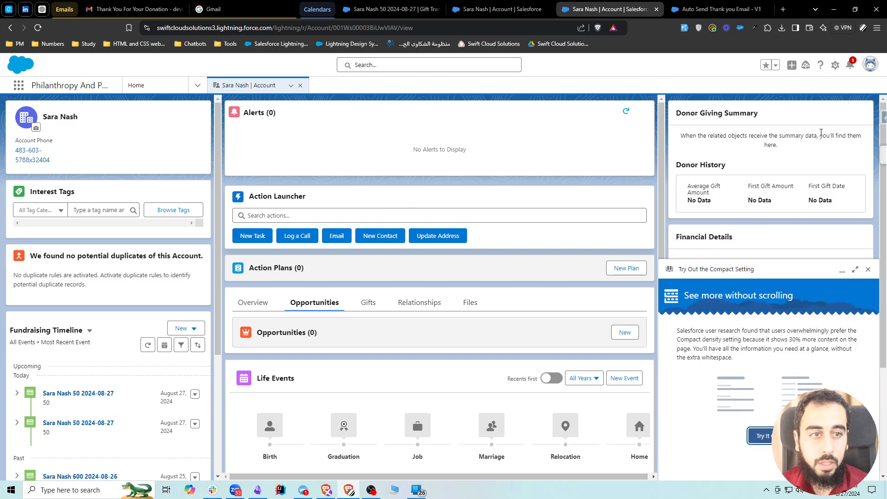
Add the Activities component above Donor Giving Summary on the account's Supporter - Fundraising record page, save it, and return to the record.
{"action": "left_click", "coordinate": [835, 65]}
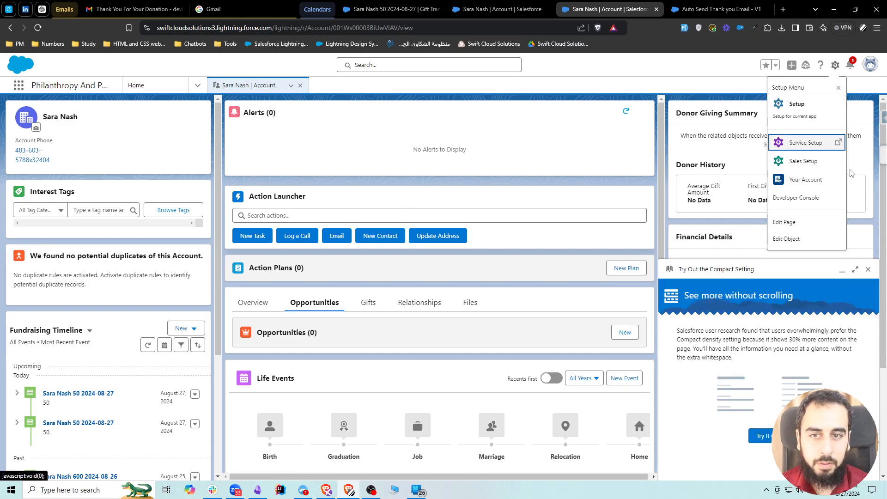
{"action": "left_click", "coordinate": [801, 223]}
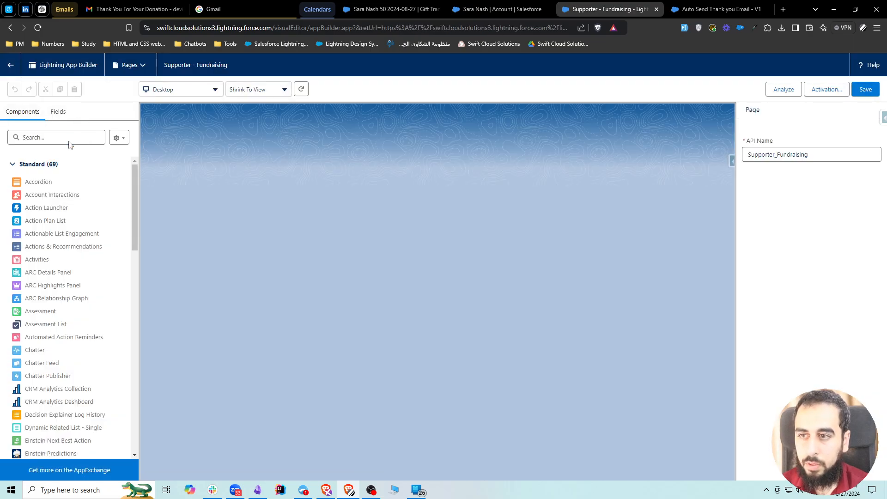
{"action": "left_click", "coordinate": [70, 141]}
{"action": "type", "text": "act"}
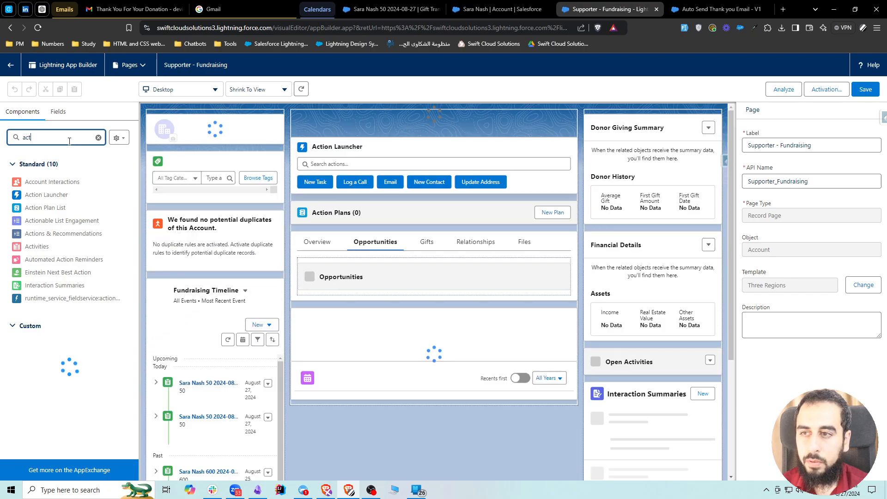
{"action": "left_click_drag", "start_coordinate": [33, 247], "coordinate": [633, 116]}
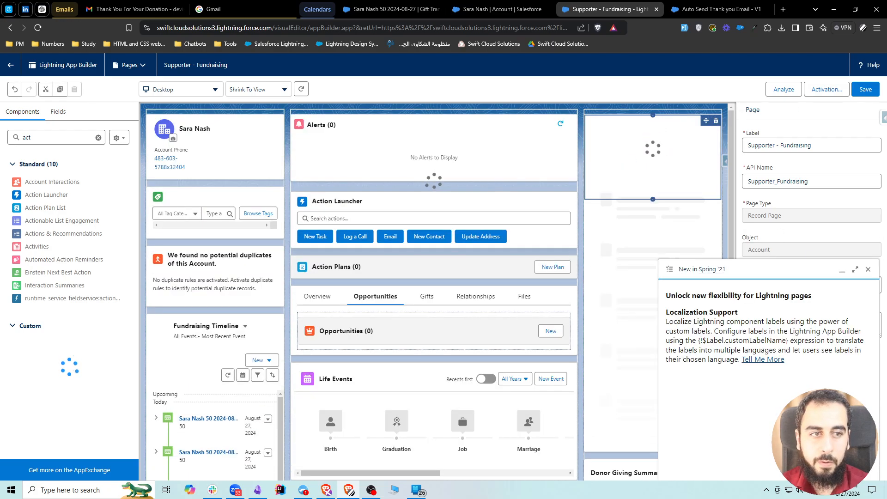
{"action": "left_click", "coordinate": [867, 269]}
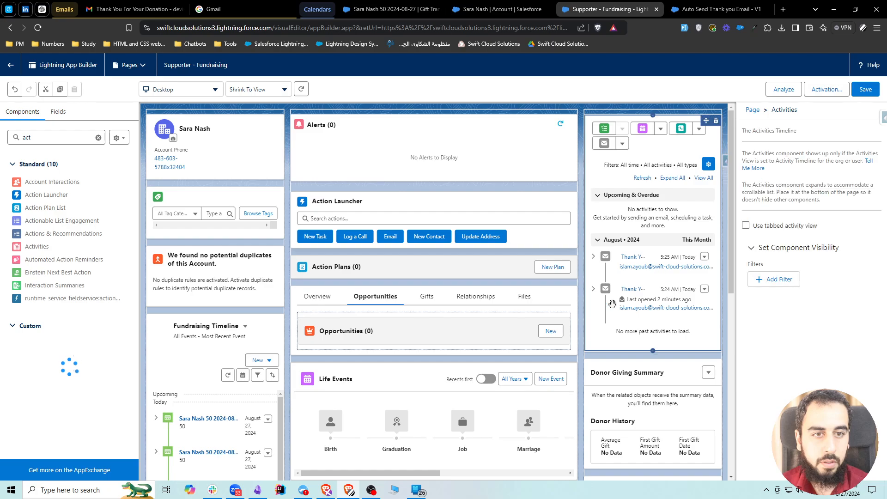
{"action": "left_click", "coordinate": [865, 89]}
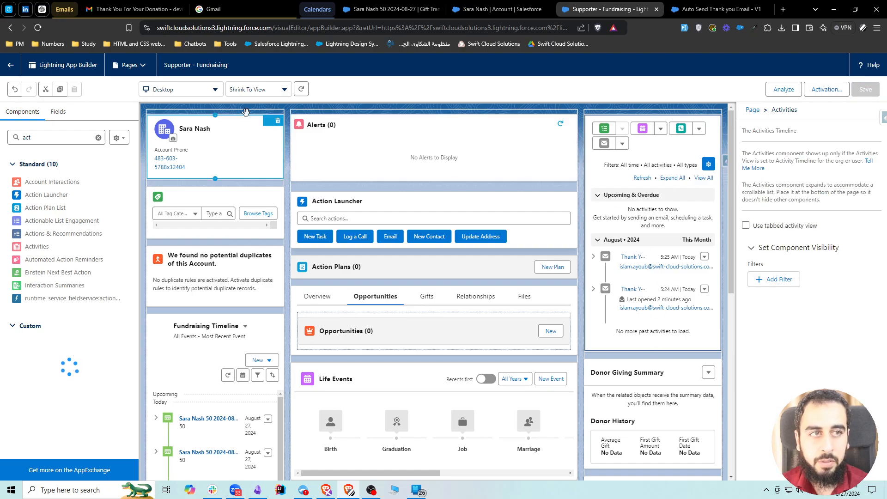
{"action": "left_click", "coordinate": [8, 66]}
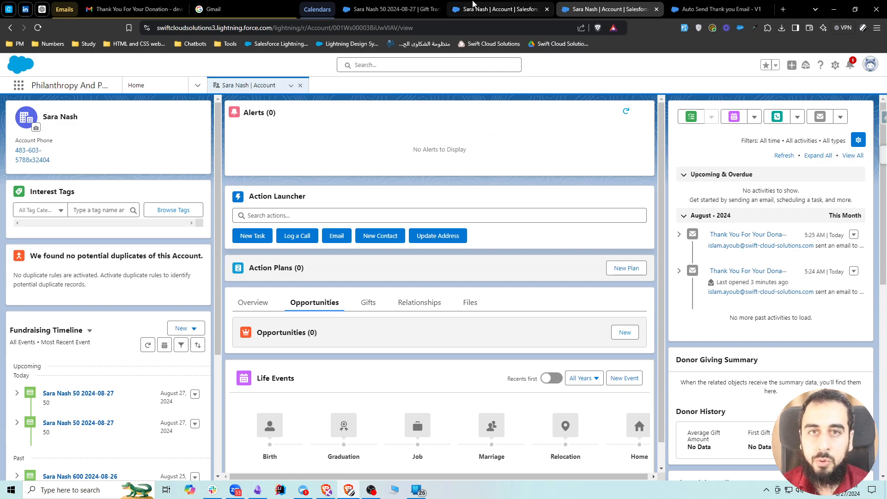
Switch to the donor's gift transaction dated 2024-08-27, set its description to "slkdjfpoisd", and save the record.
{"action": "left_click", "coordinate": [388, 9]}
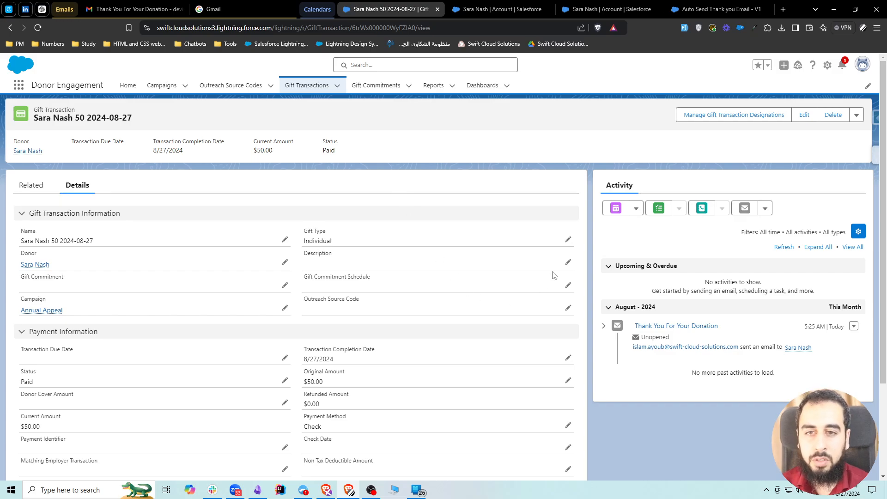
{"action": "left_click", "coordinate": [568, 262]}
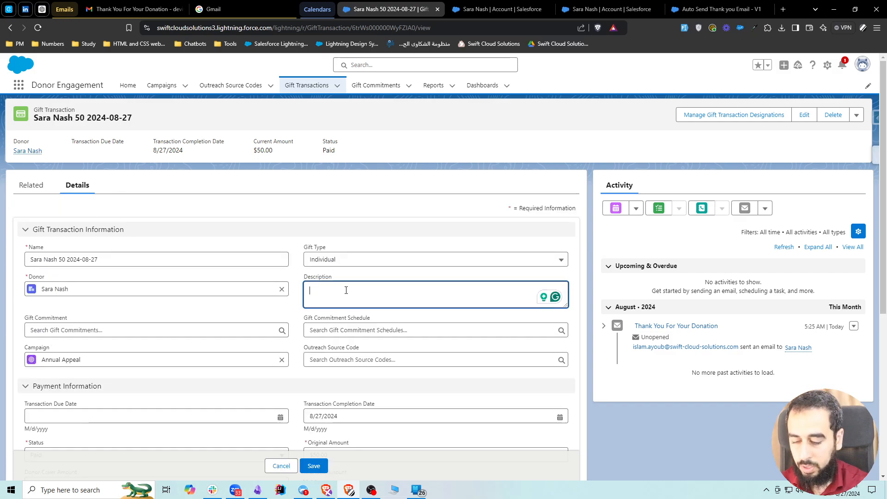
{"action": "type", "text": "slkdjfpoisd"}
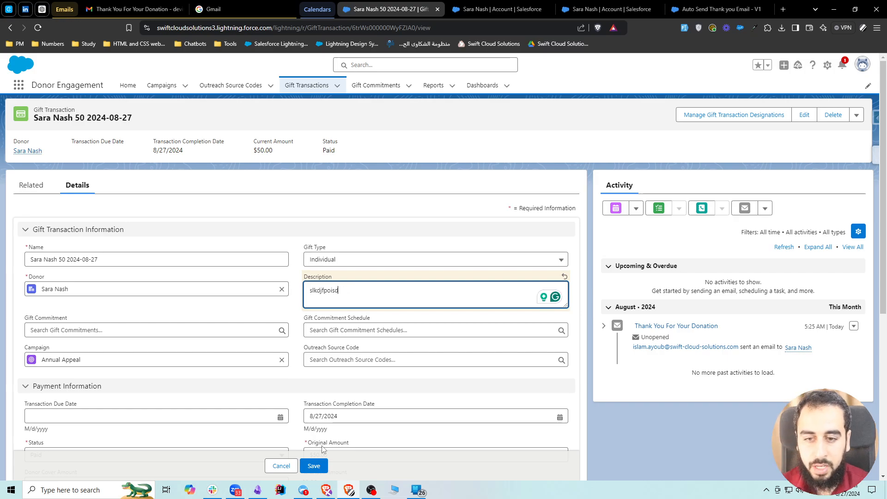
{"action": "left_click", "coordinate": [318, 463]}
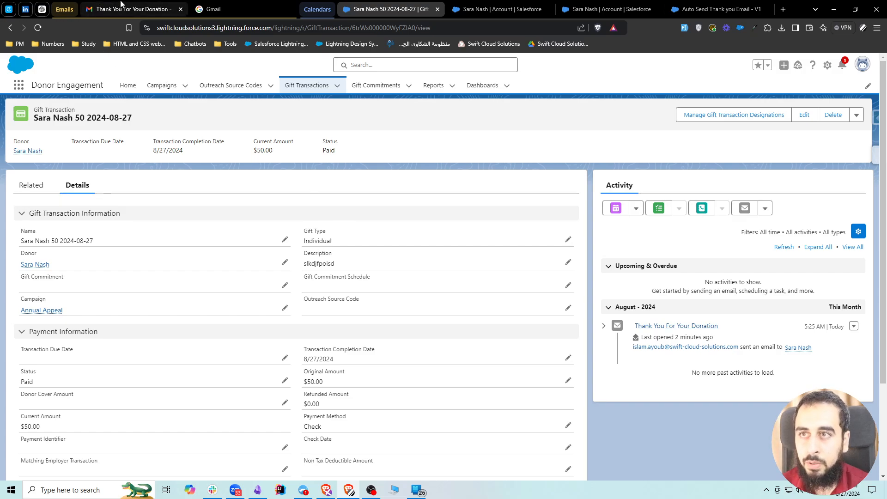
Switch to Gmail, go back to the inbox and refresh it repeatedly to check for another thank-you email, and return to the Salesforce gift transaction.
{"action": "left_click", "coordinate": [132, 9]}
{"action": "left_click", "coordinate": [113, 93]}
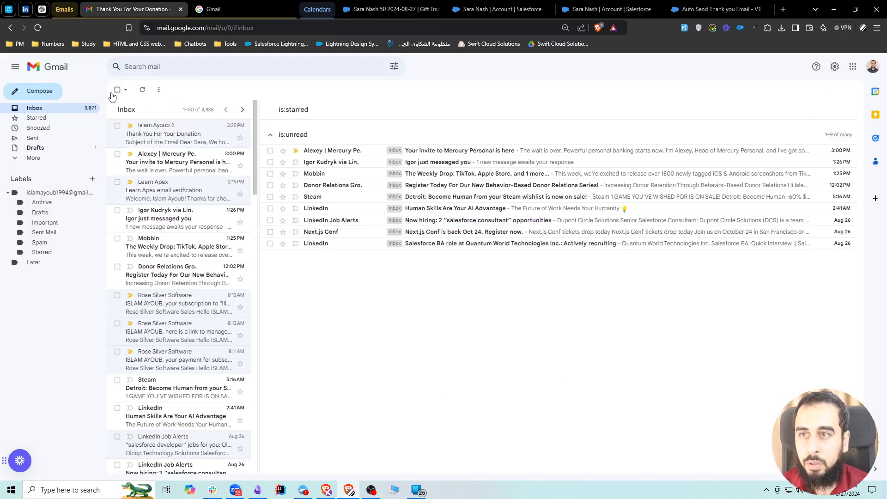
{"action": "left_click", "coordinate": [142, 91]}
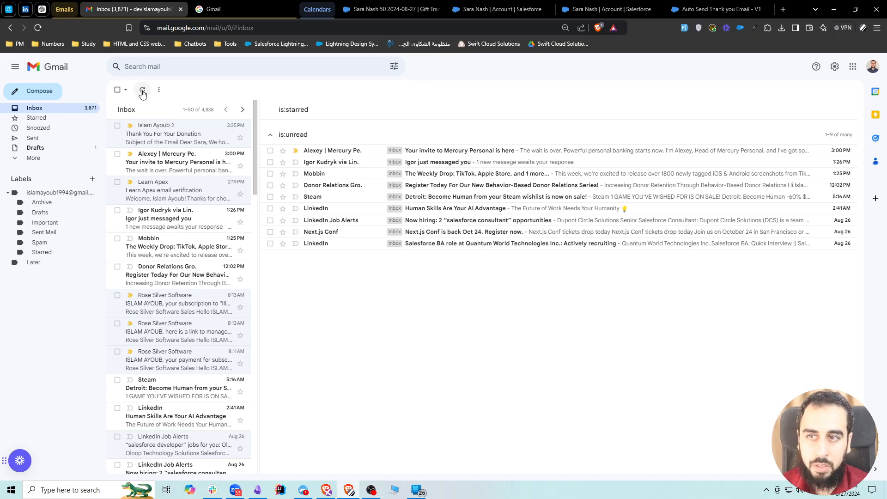
{"action": "left_click", "coordinate": [142, 90]}
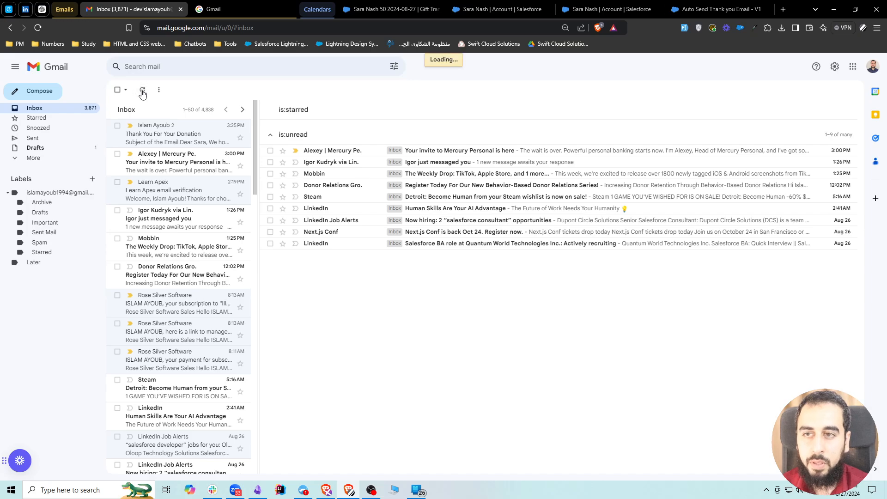
{"action": "left_click", "coordinate": [143, 91]}
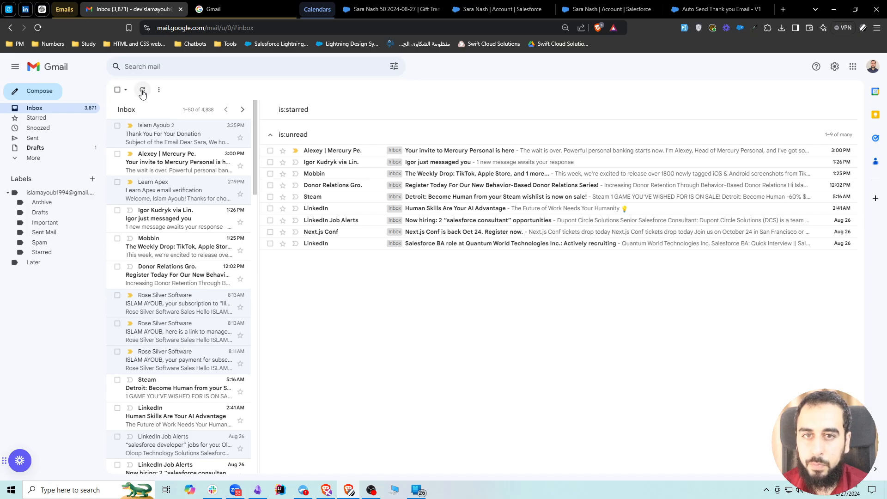
{"action": "left_click", "coordinate": [142, 91]}
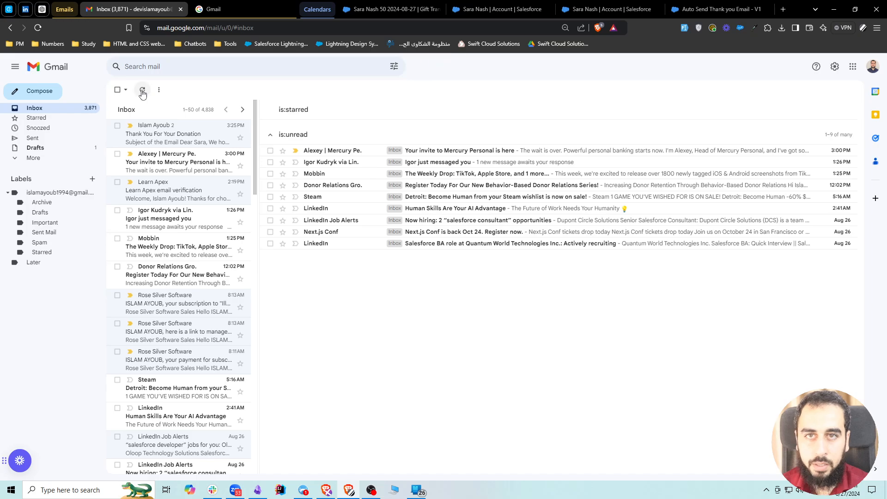
{"action": "left_click", "coordinate": [393, 5]}
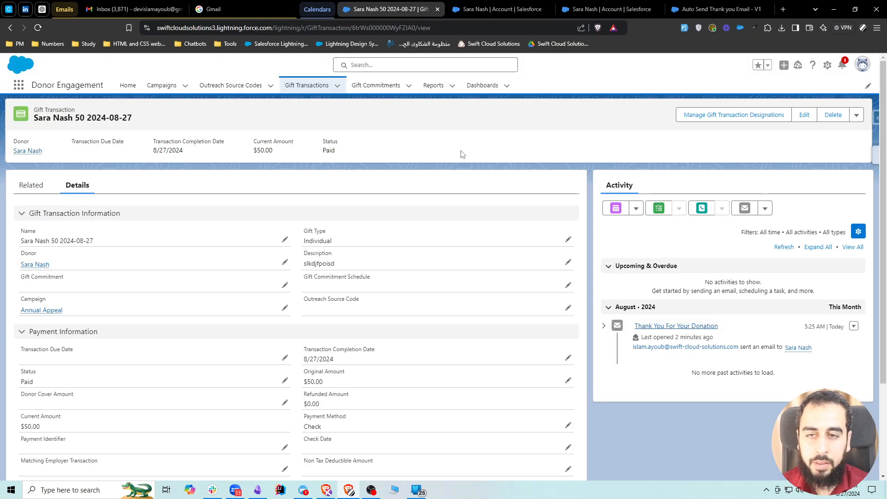